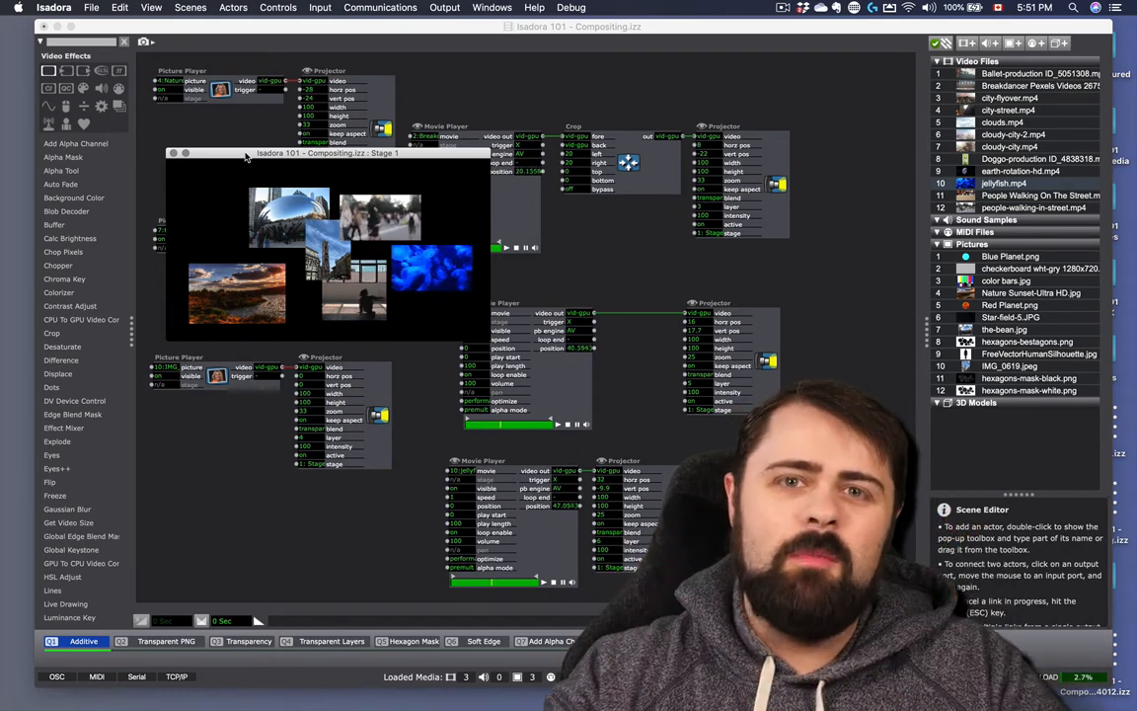
drag(246, 156, 238, 133)
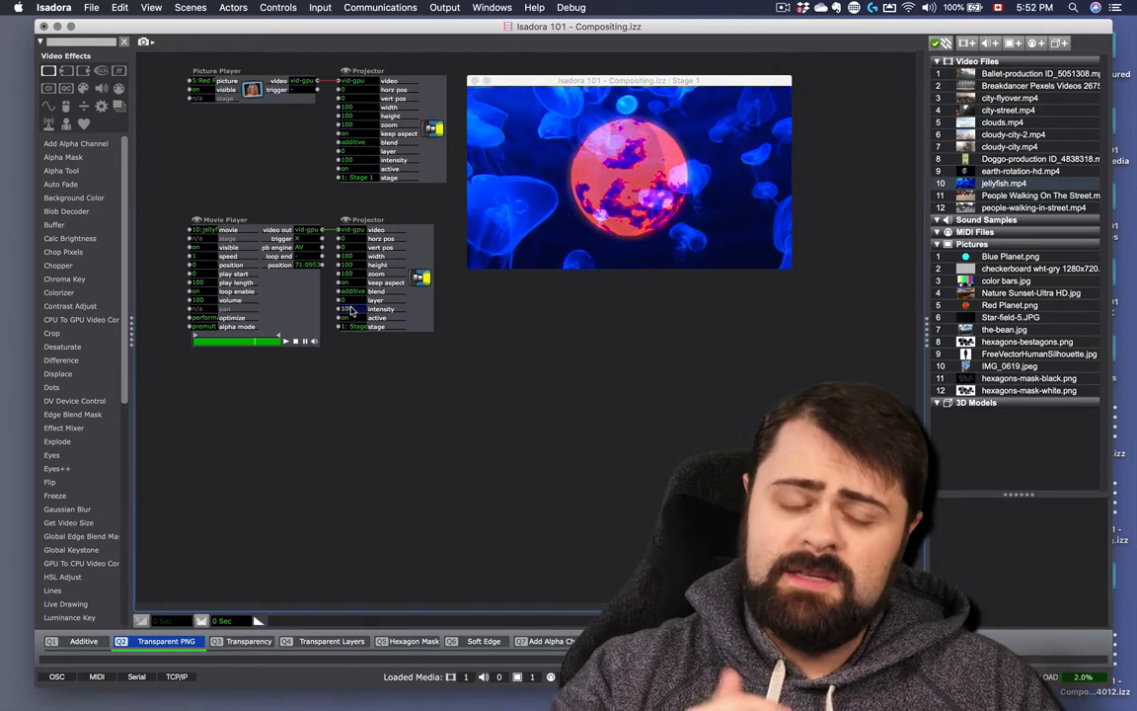
Lower the jellyfish Projector's intensity to 0 and restore it to 100.
drag(350, 312, 362, 366)
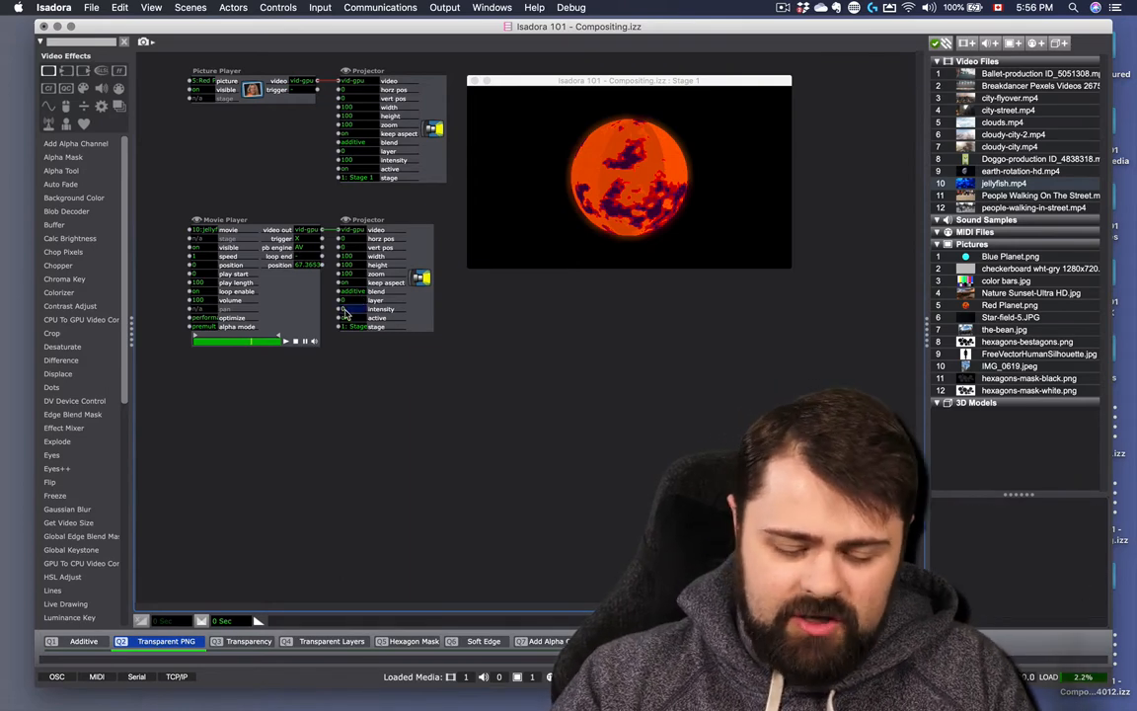
text(100)
key(Return)
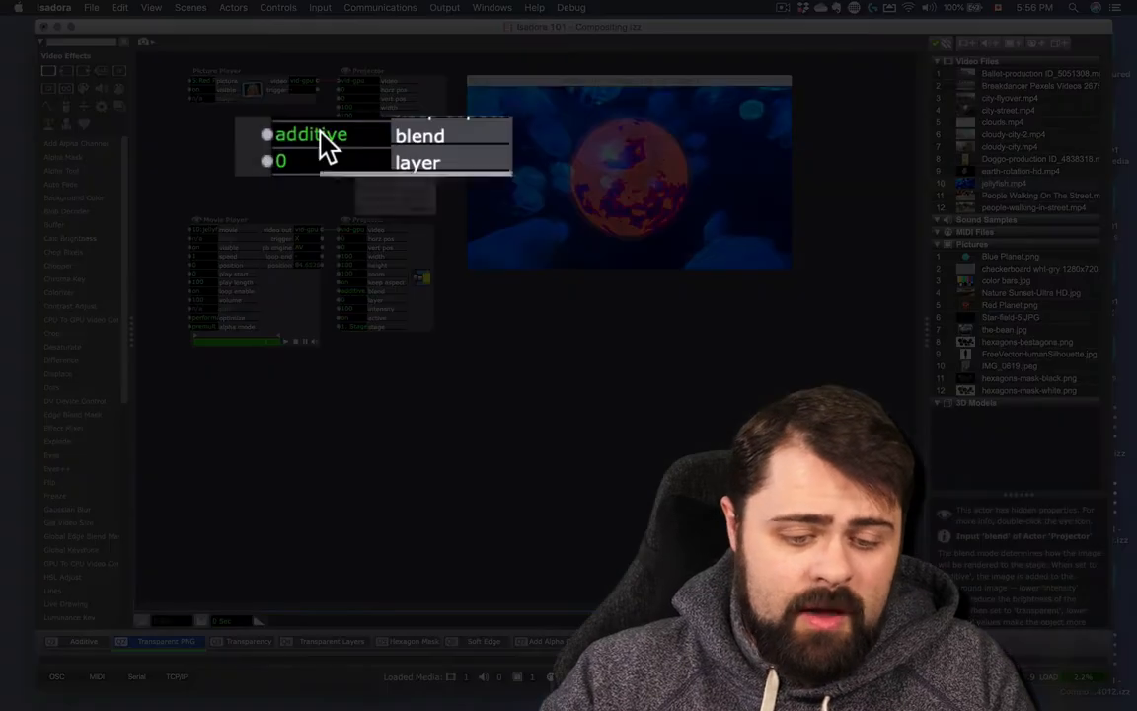
Set the Red Planet Projector's blend mode to transparent and its layer to 2.
click(355, 143)
text(transparent)
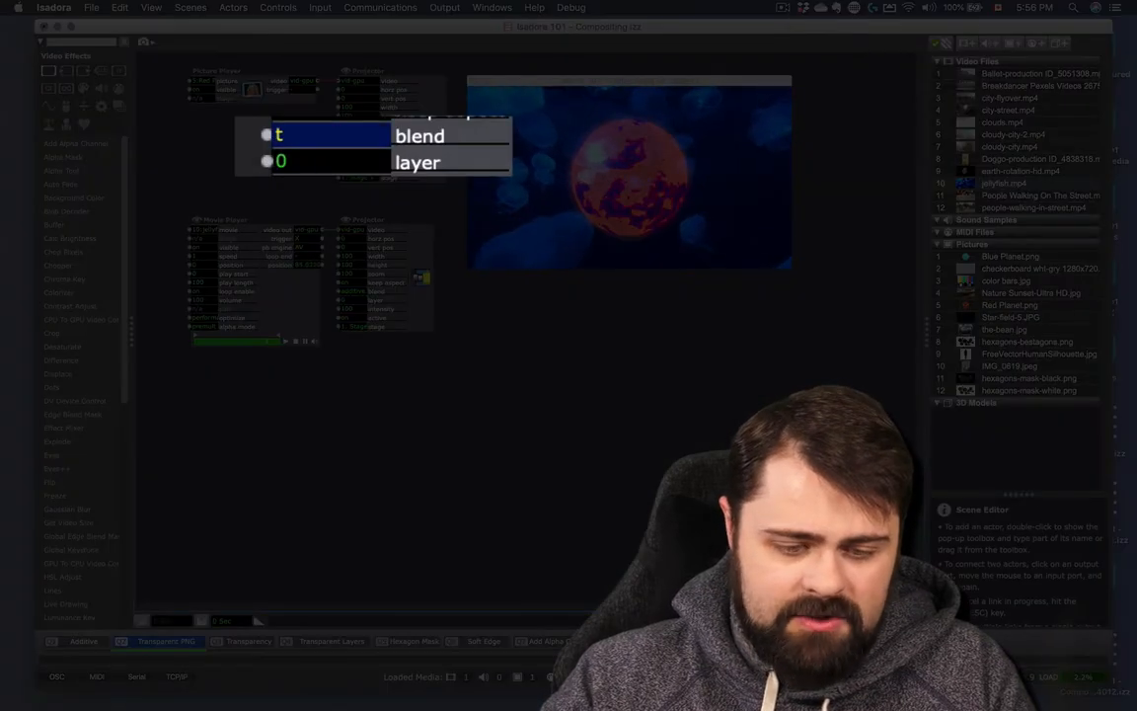
key(Return)
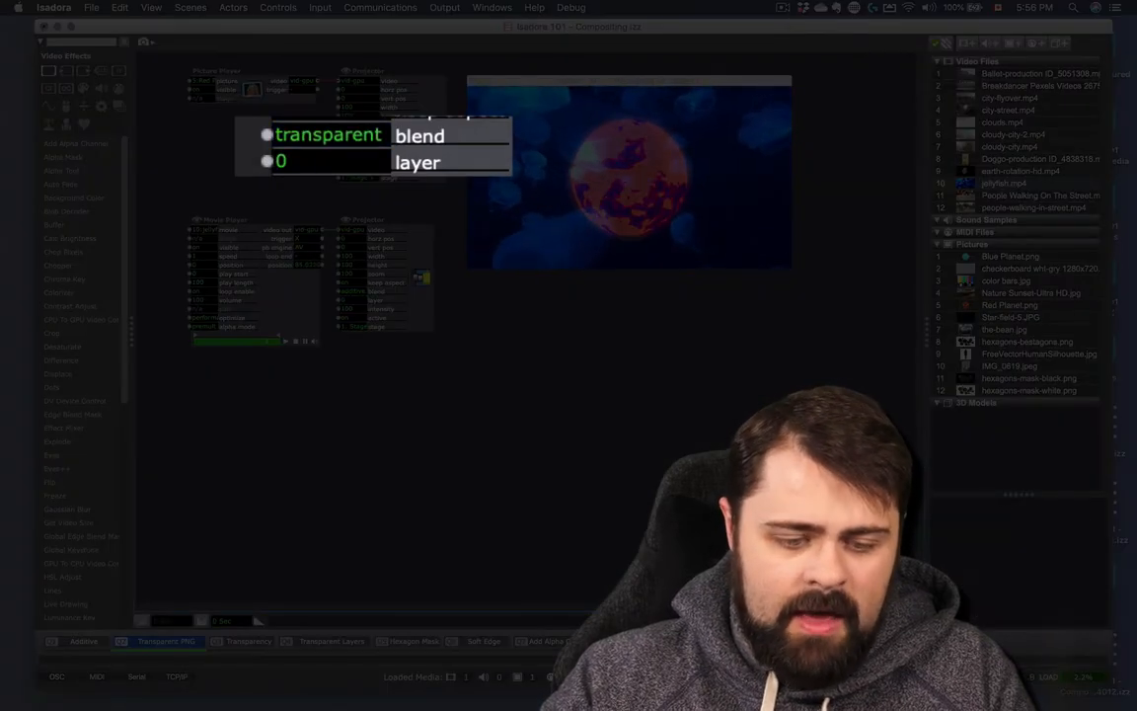
click(346, 162)
text(2)
key(Return)
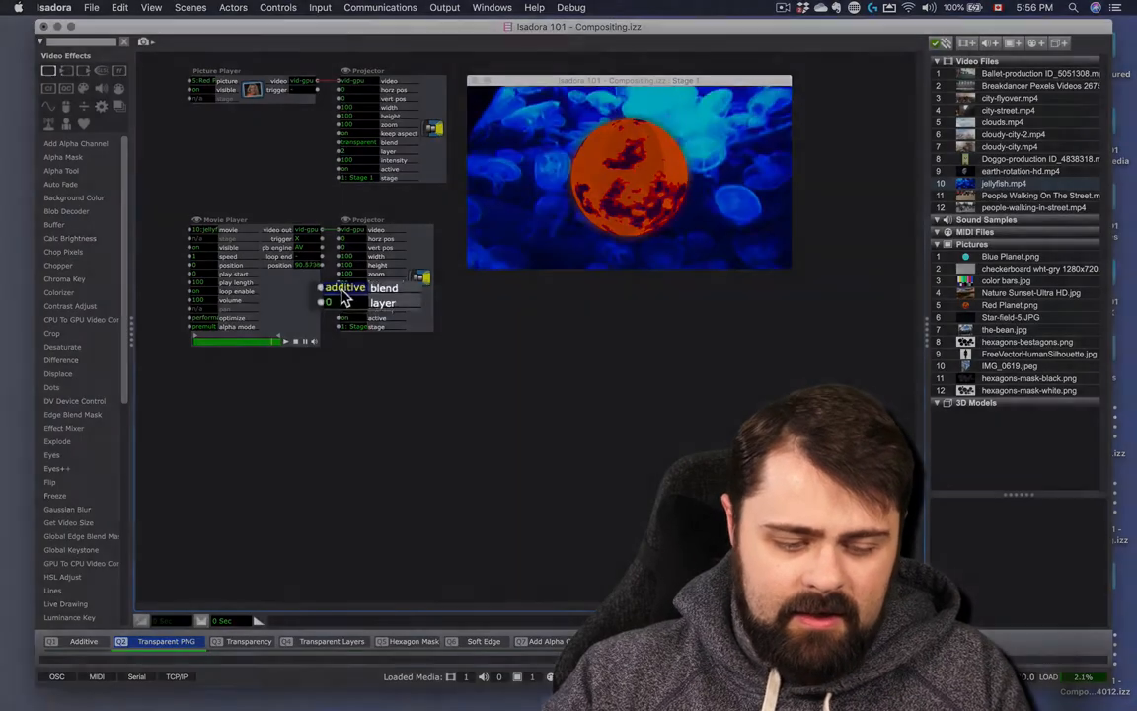
Set the jellyfish Projector's blend mode to transparent and its layer to 1.
click(301, 290)
text(transparent)
key(Return)
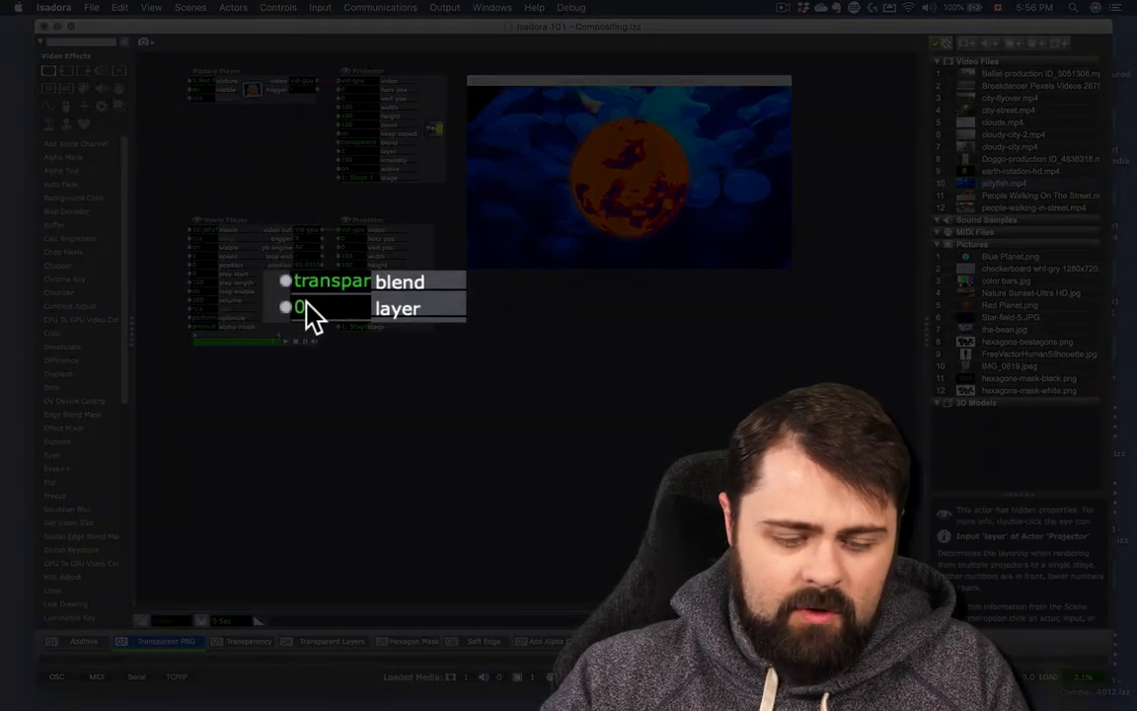
click(308, 312)
text(1)
key(Return)
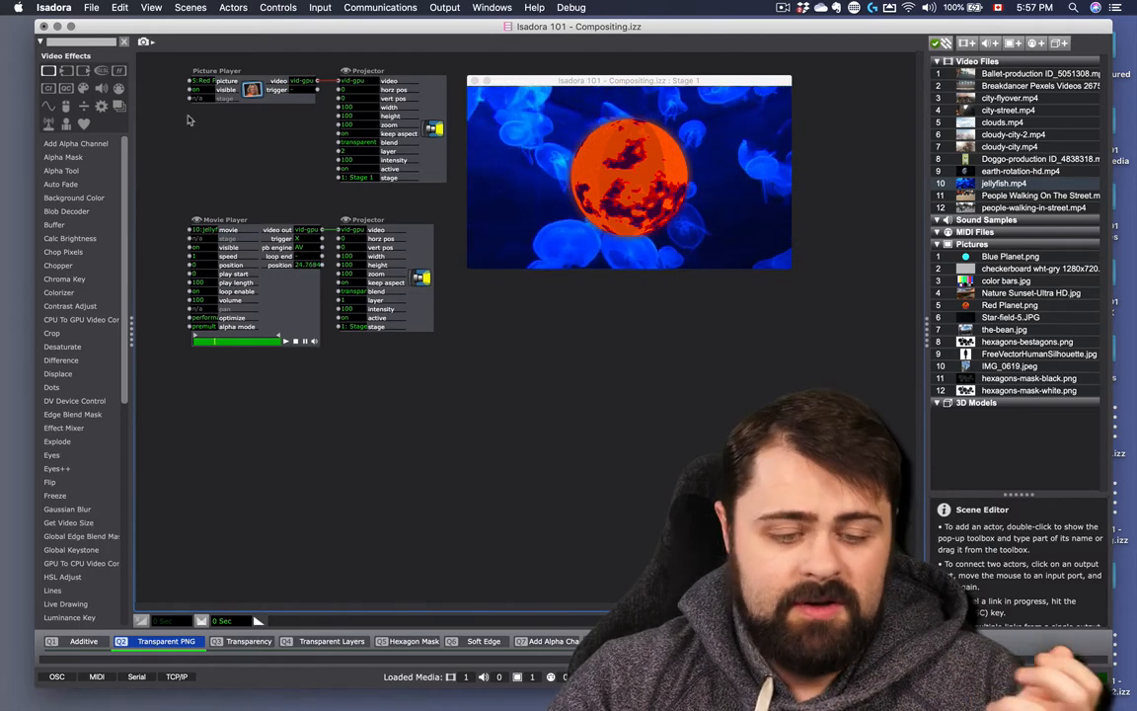
Switch the Picture Player to picture 4, Nature Sunset-Ultra HD.jpg.
click(201, 82)
text(4:Natur)
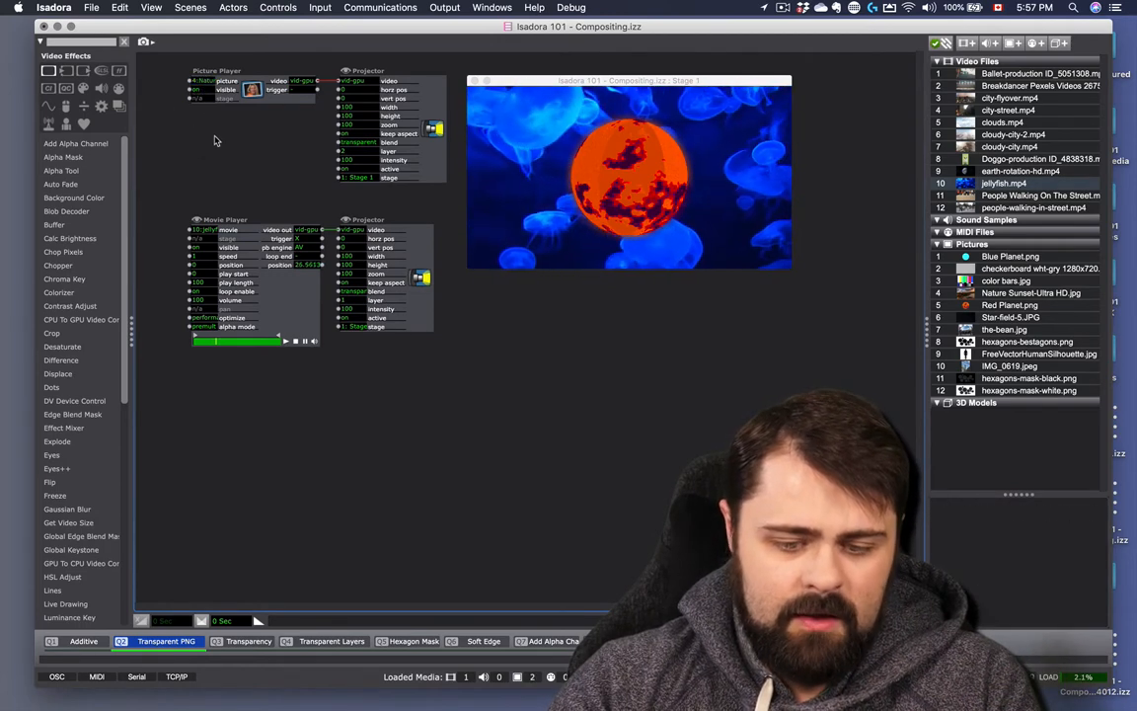
key(Return)
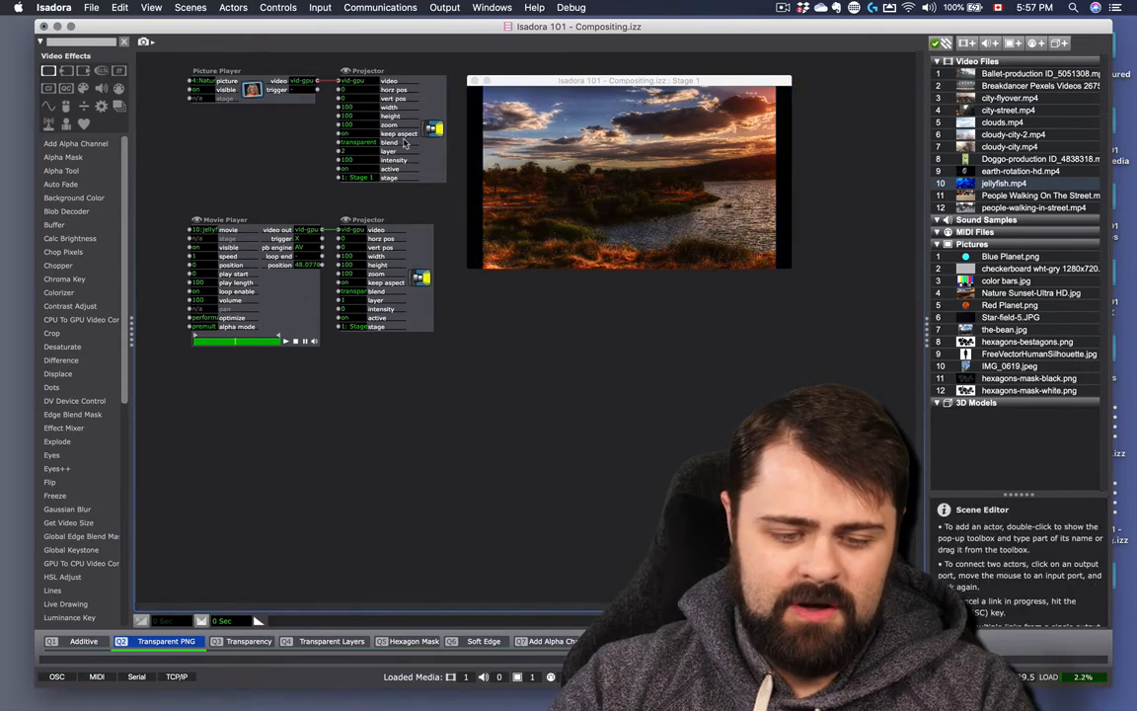
Switch the Picture Player to picture 12, hexagons-mask-white.png, and set the jellyfish Projector's intensity to 100.
click(203, 84)
text(12)
key(Return)
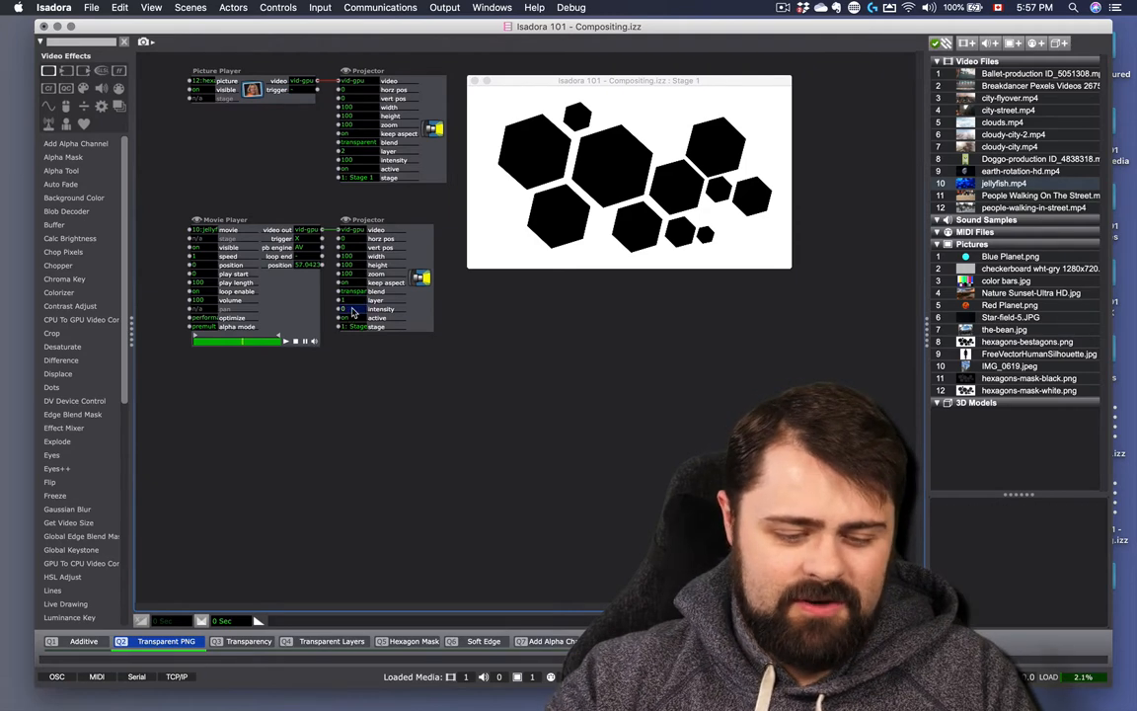
key(Return)
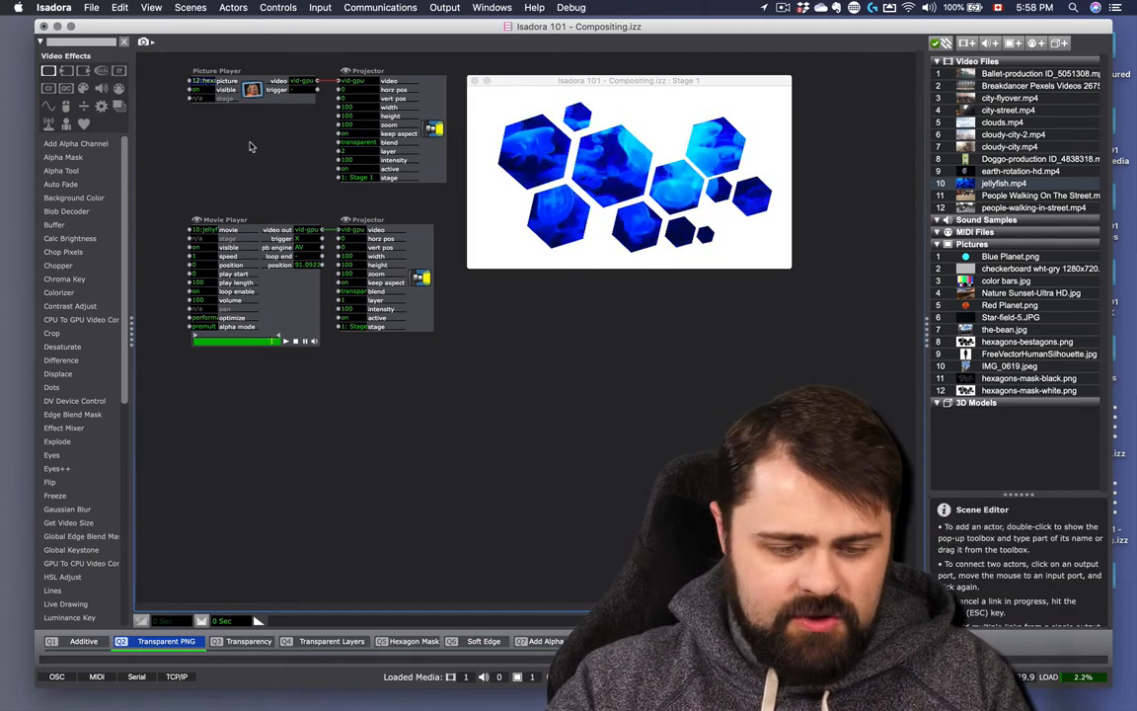
Switch the Picture Player back to picture 5, Red Planet.png.
text(5)
key(Return)
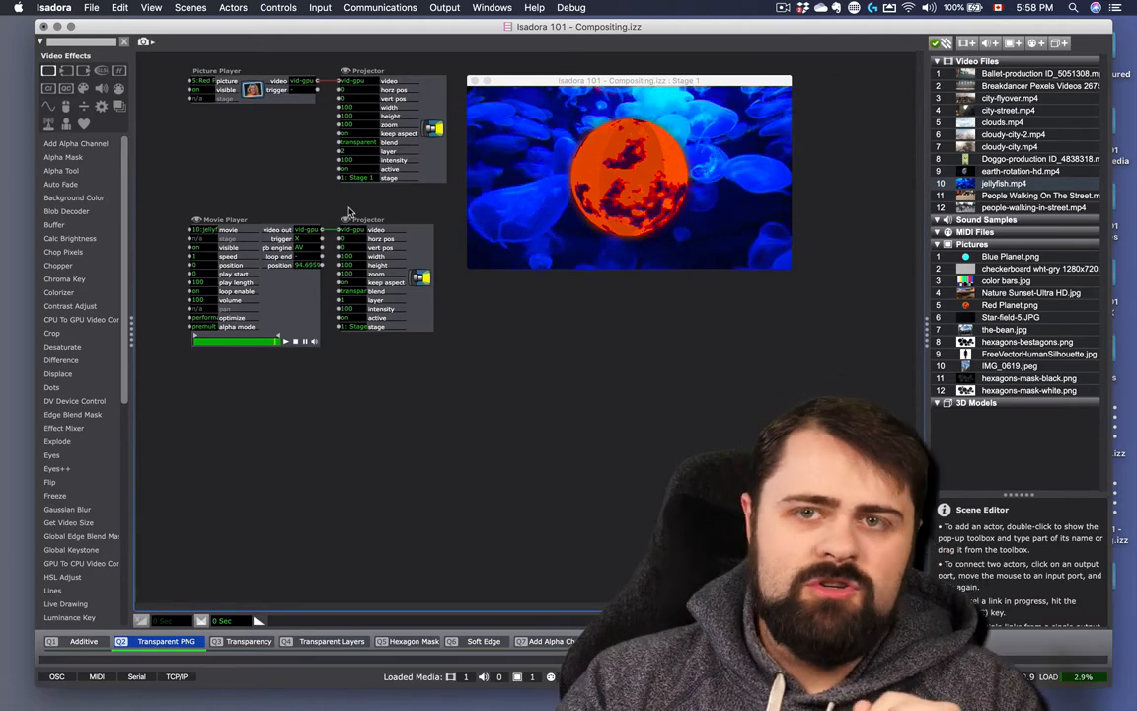
Try fading the Red Planet Projector's intensity and leave it at 100.
click(343, 160)
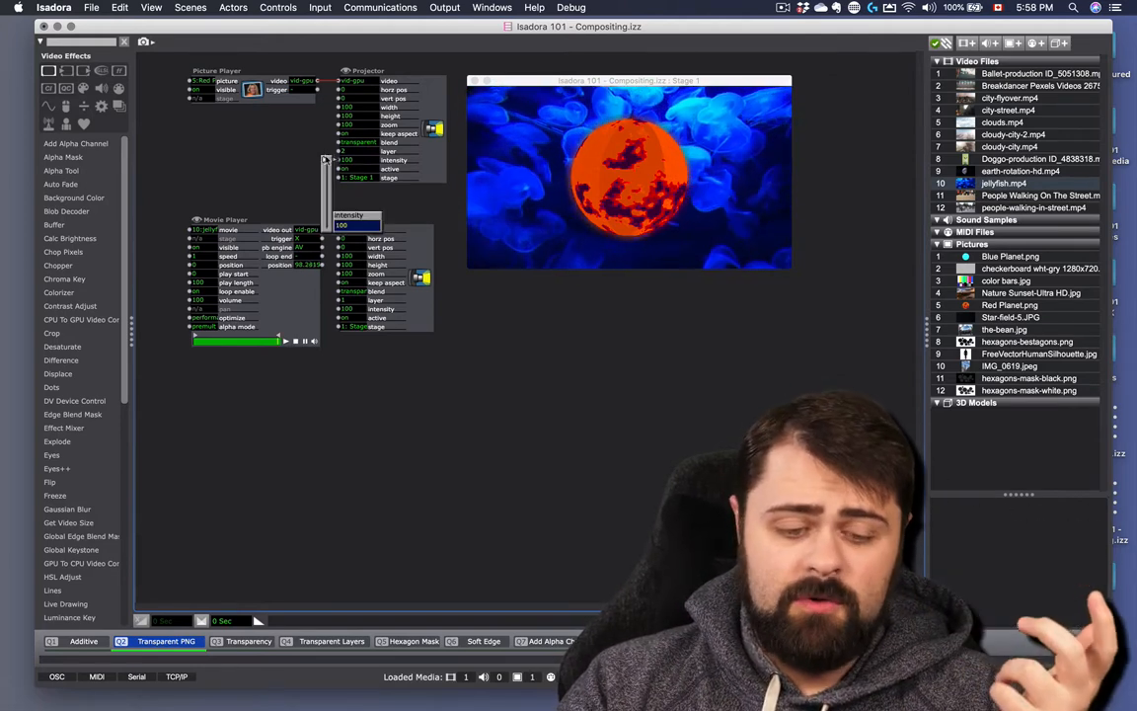
drag(325, 158, 321, 166)
drag(242, 110, 294, 161)
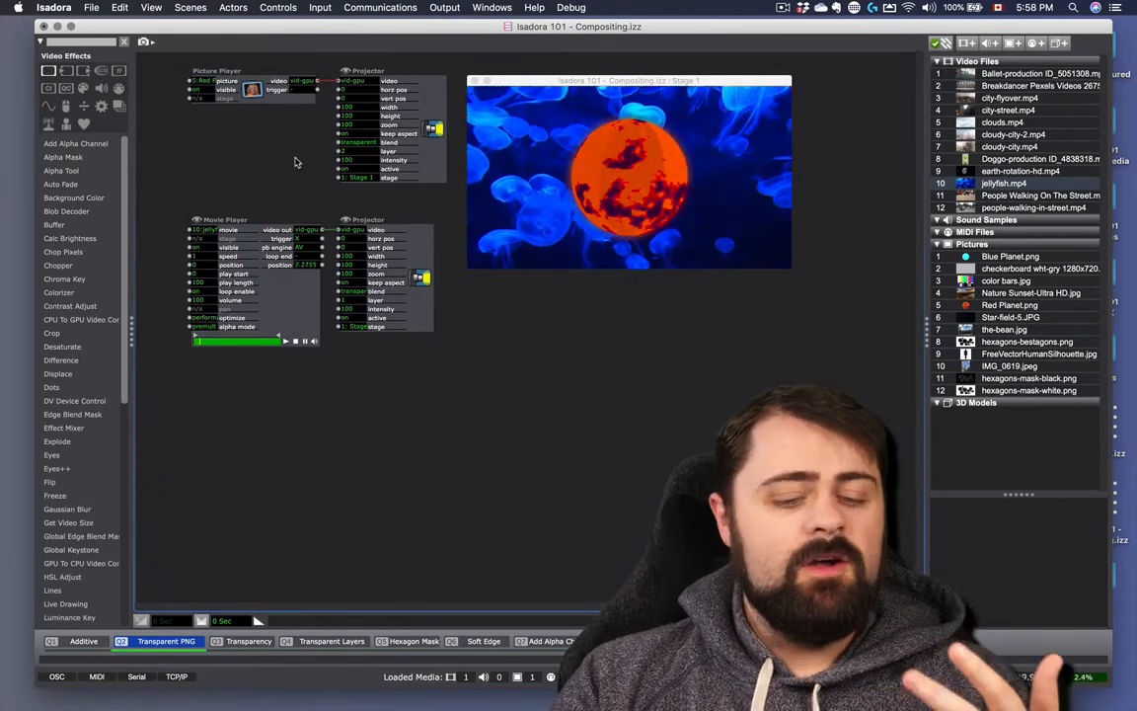
Set the Red Planet Projector's blend mode to opaque, then fade its intensity to 0 and back to 100.
mouse_move(355, 150)
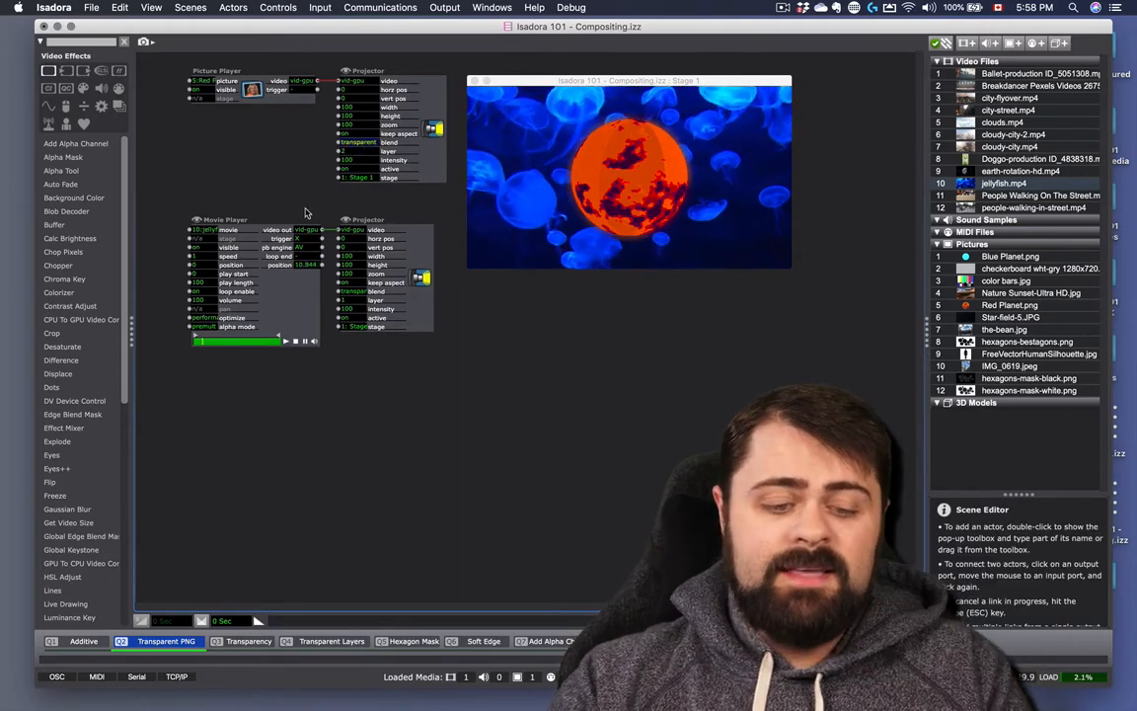
text(o)
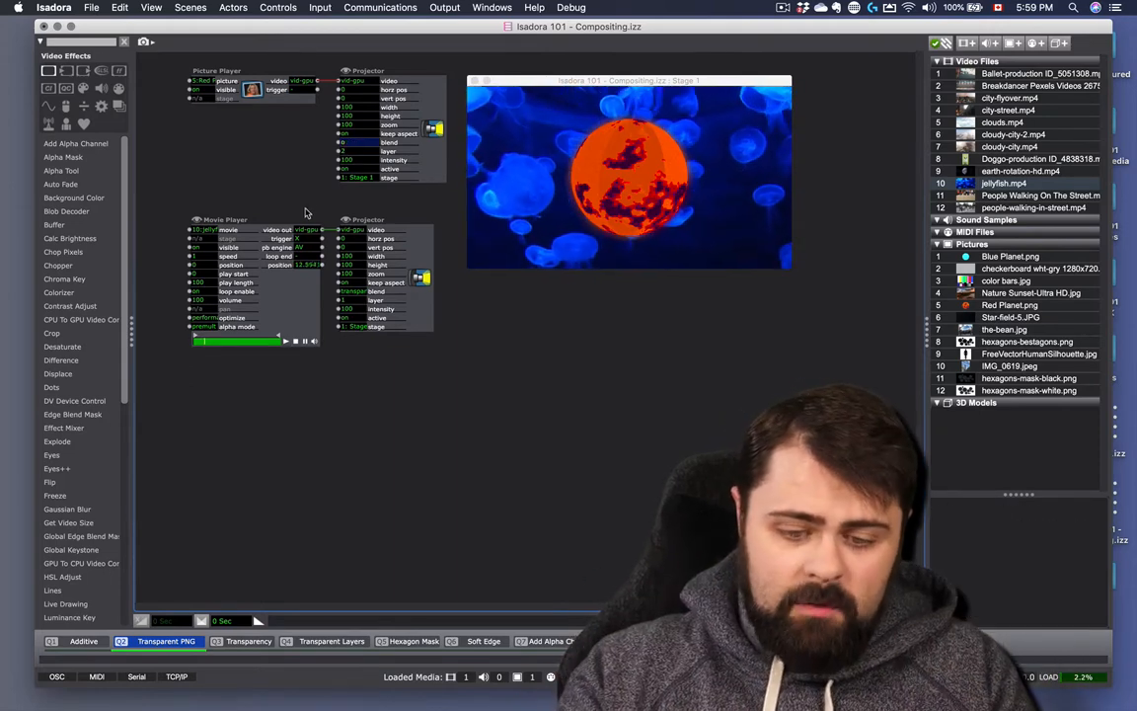
text(paque)
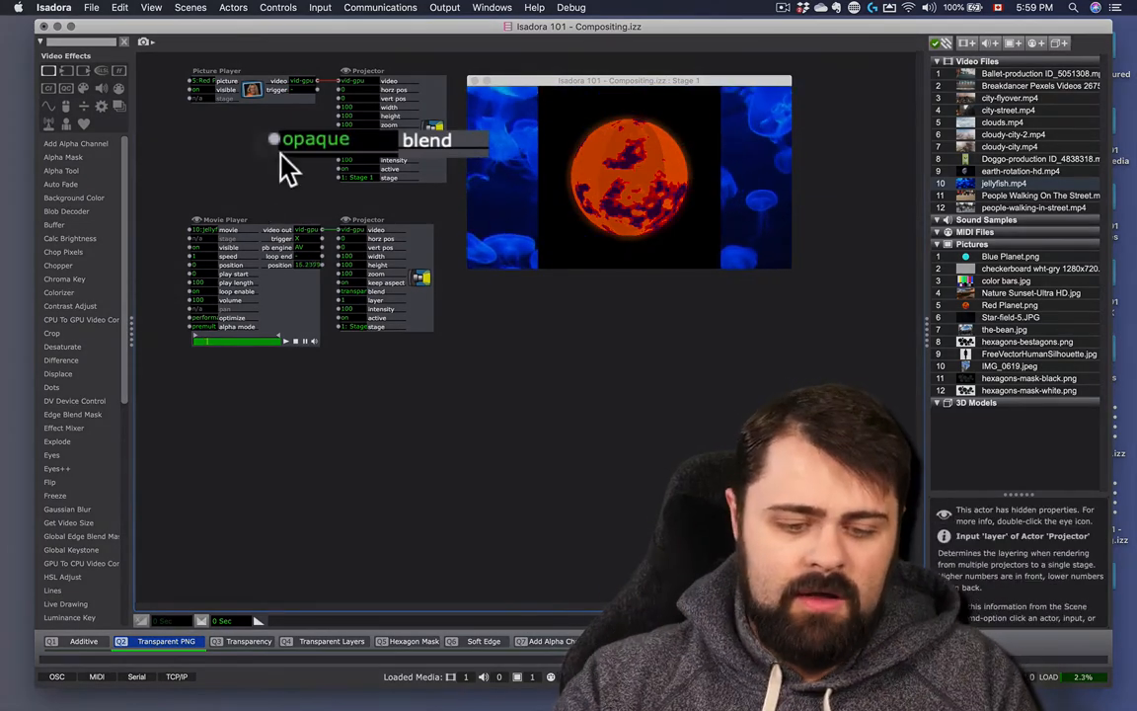
click(340, 160)
drag(327, 161, 324, 243)
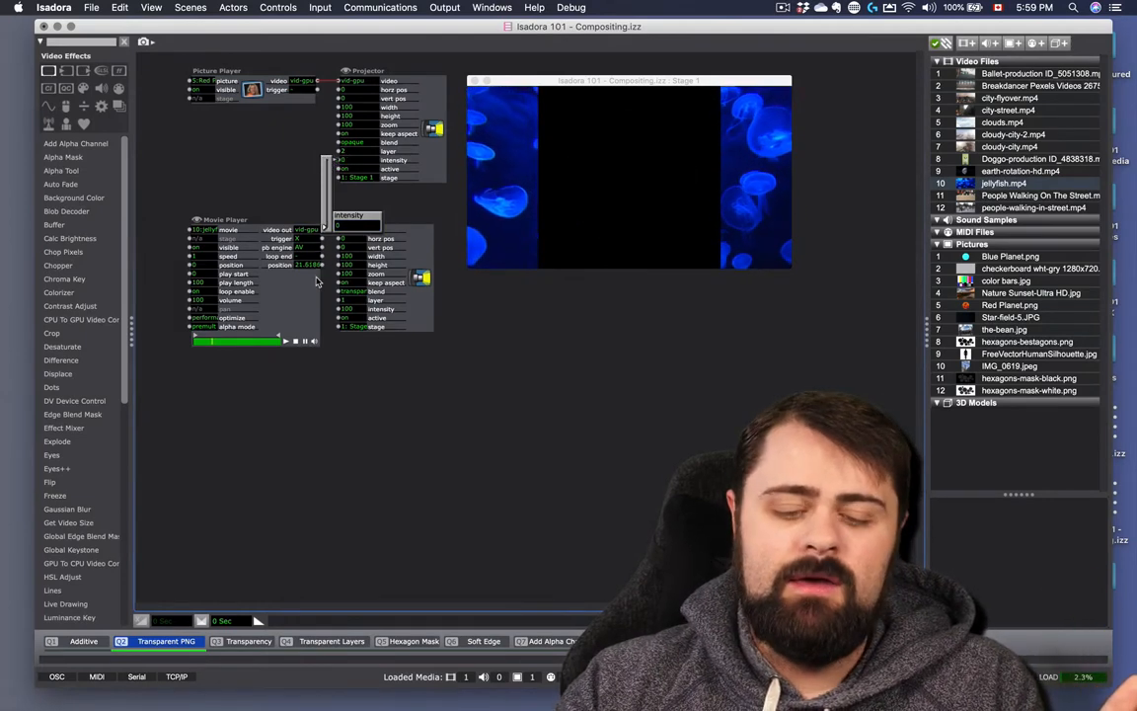
drag(316, 282, 306, 136)
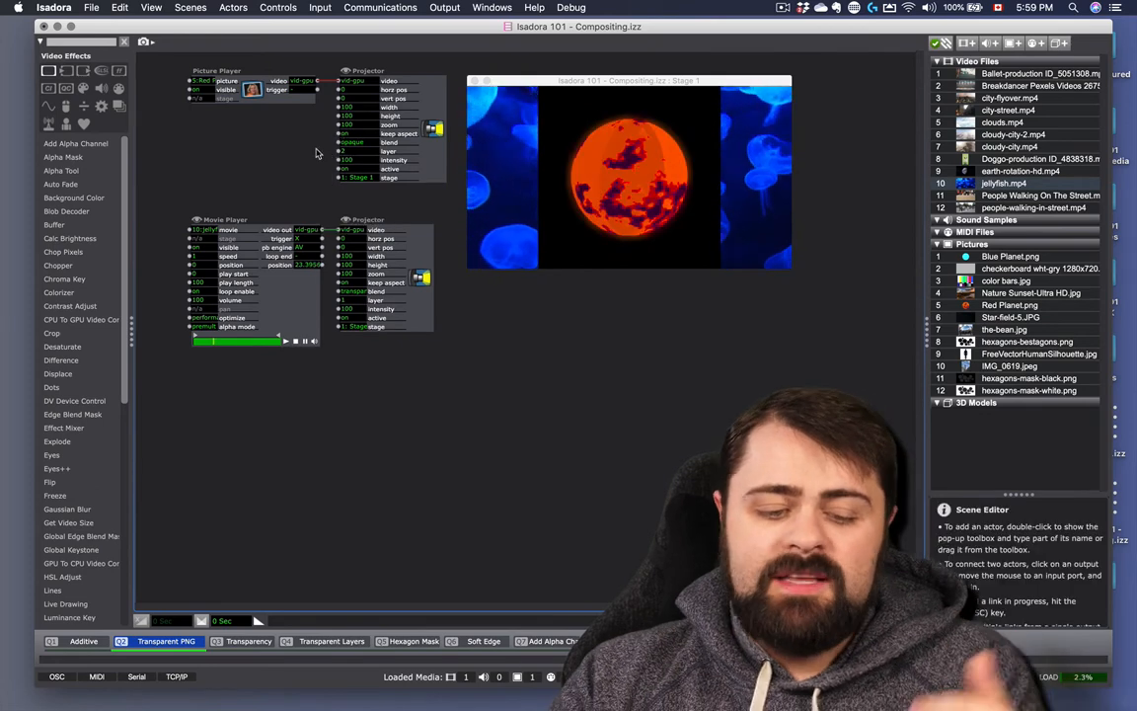
Return the Red Planet Projector's blend mode to transparent.
click(351, 143)
text(transparent)
key(Return)
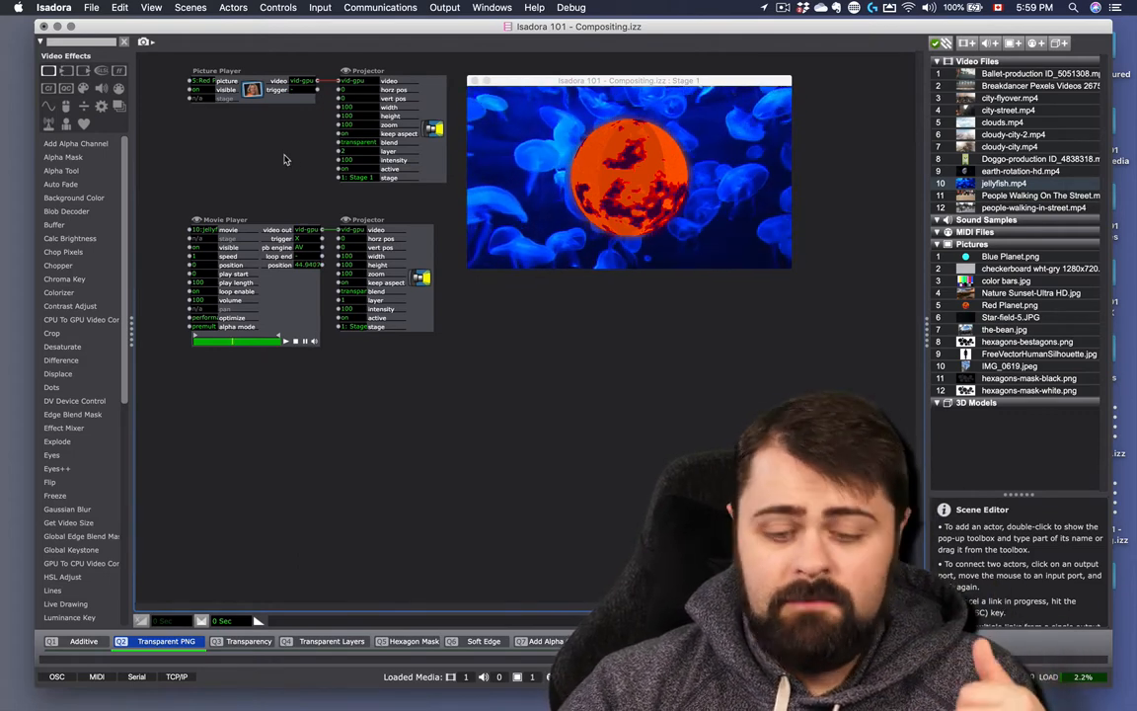
Go to the Transparency scene and move the Stage 1 preview clear of the three Red Planet Projectors.
key(space)
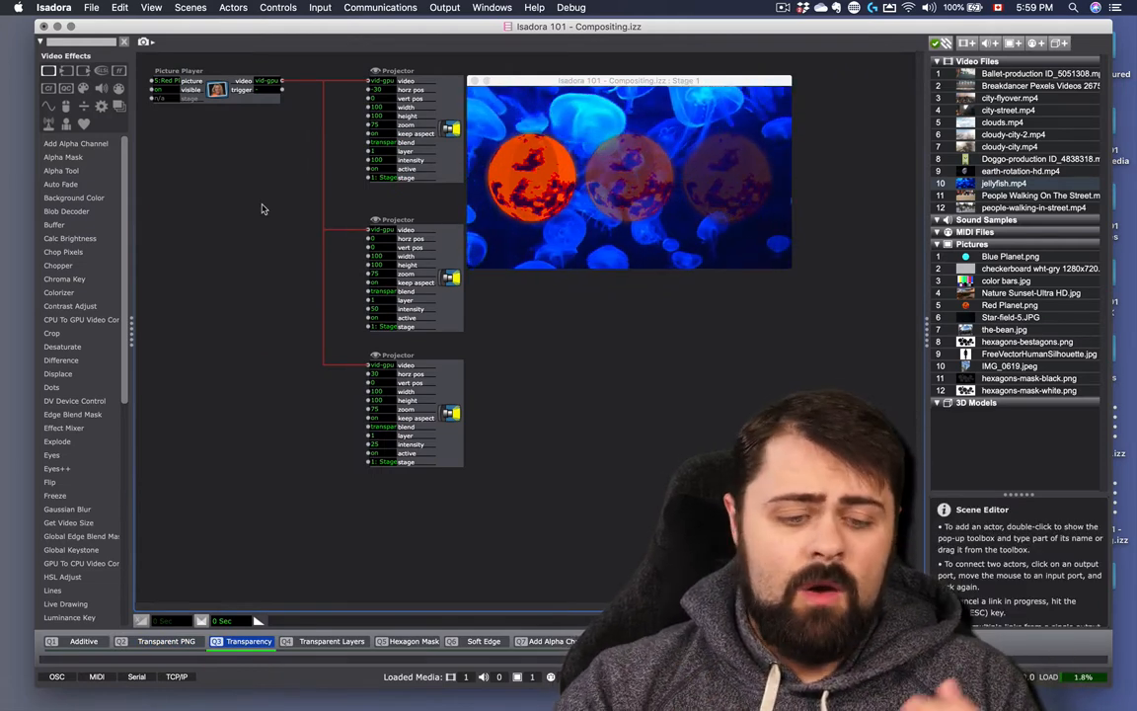
drag(549, 80, 631, 294)
drag(601, 298, 189, 342)
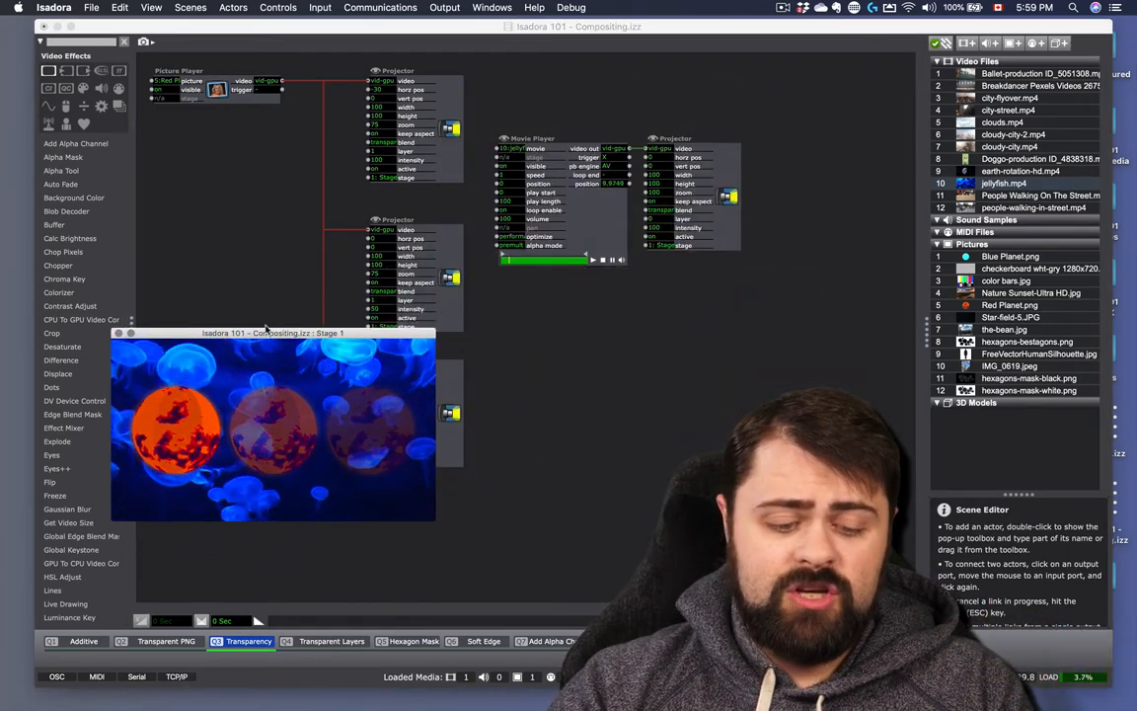
drag(264, 334, 181, 229)
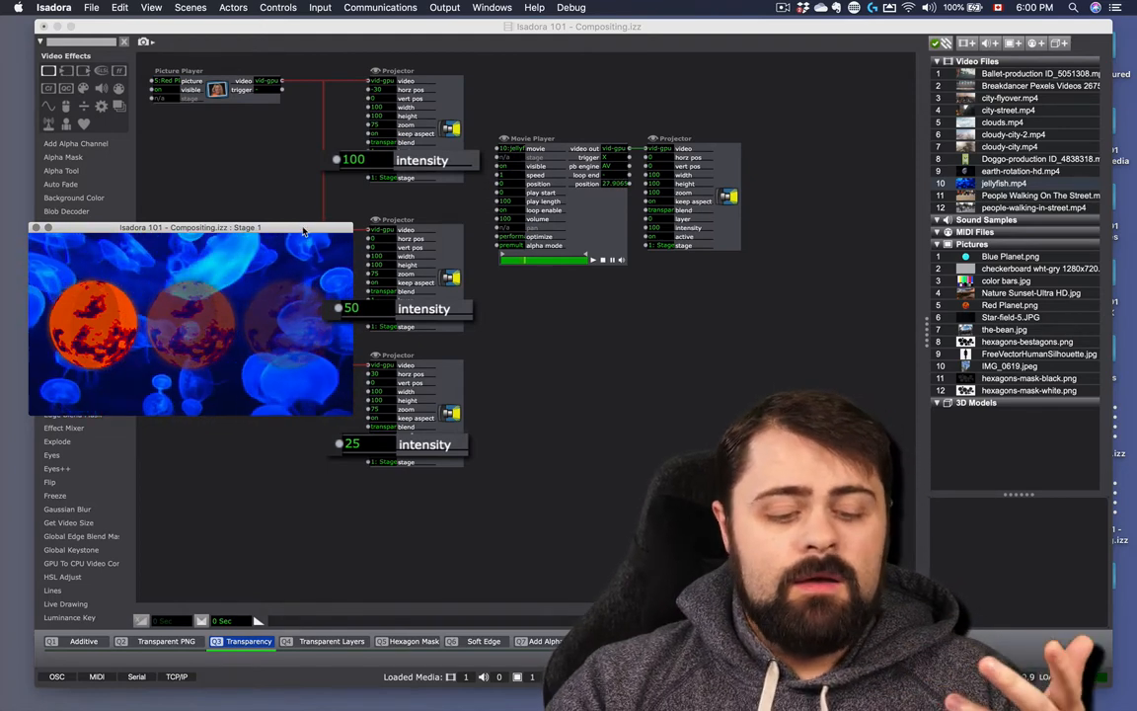
drag(312, 227, 785, 255)
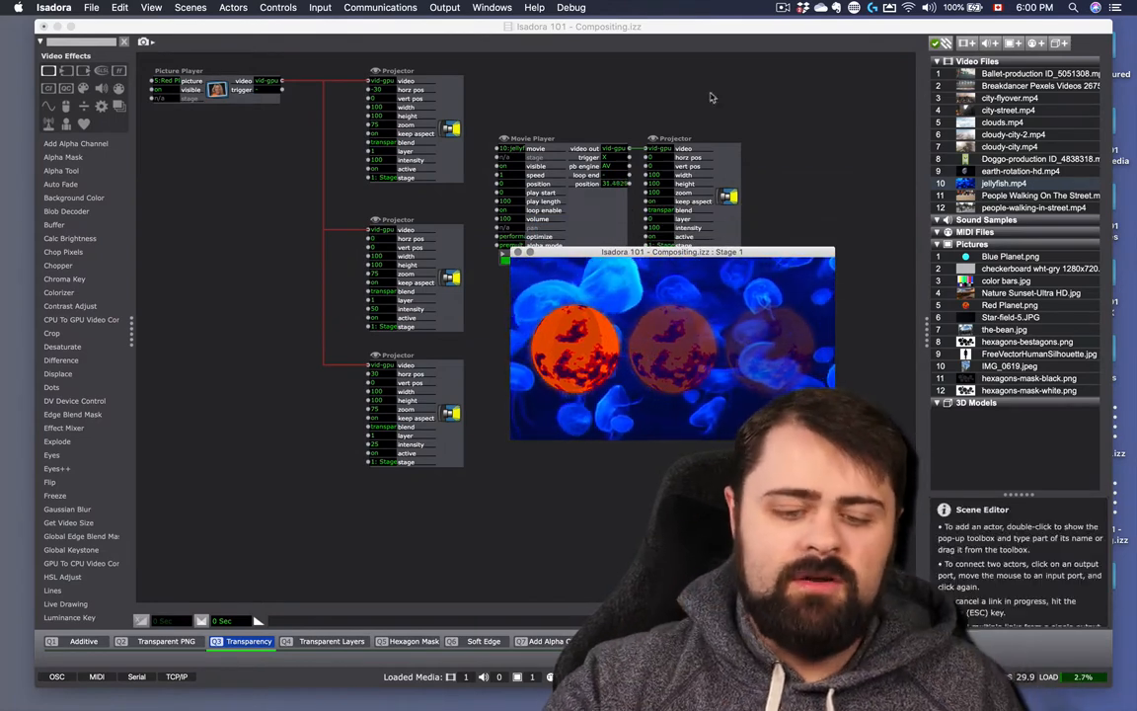
Go to the Transparent Layers scene and move the Stage 1 preview up beside the actors.
click(595, 88)
key(space)
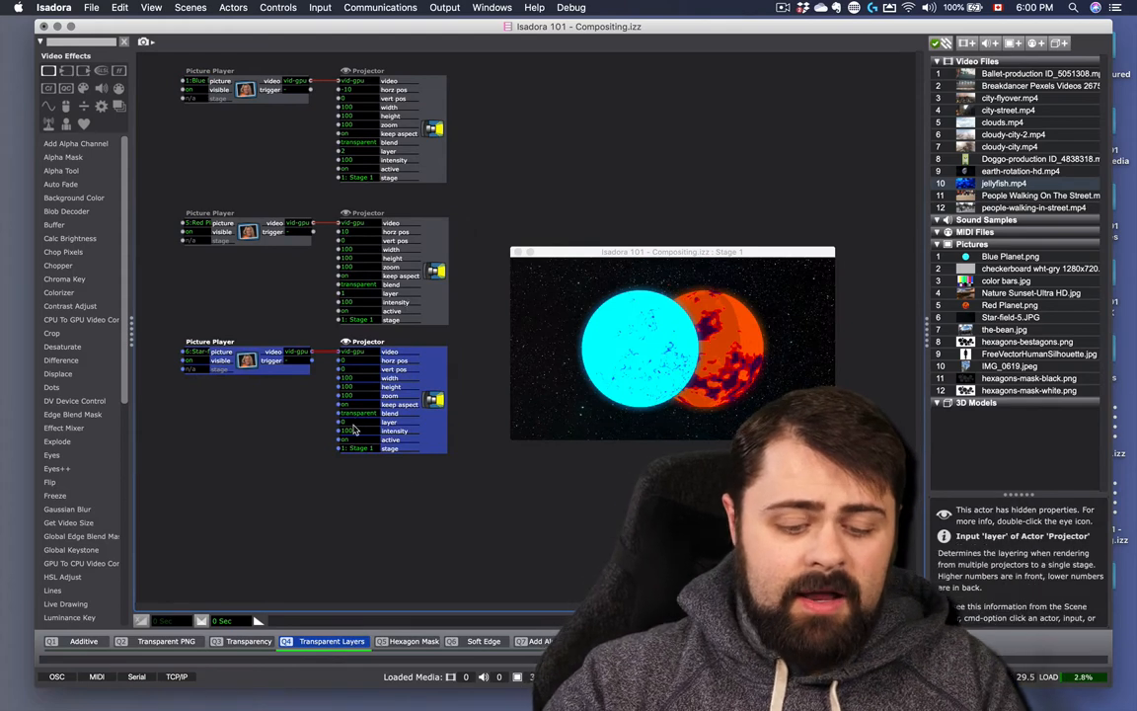
click(324, 429)
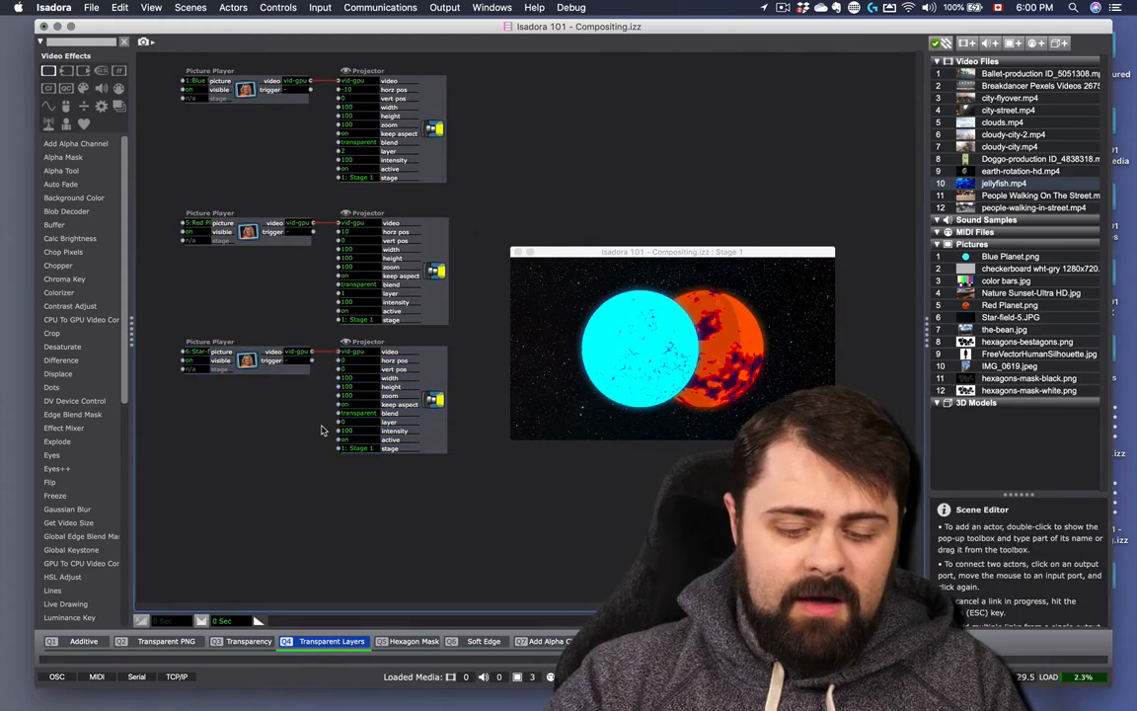
drag(616, 262, 583, 103)
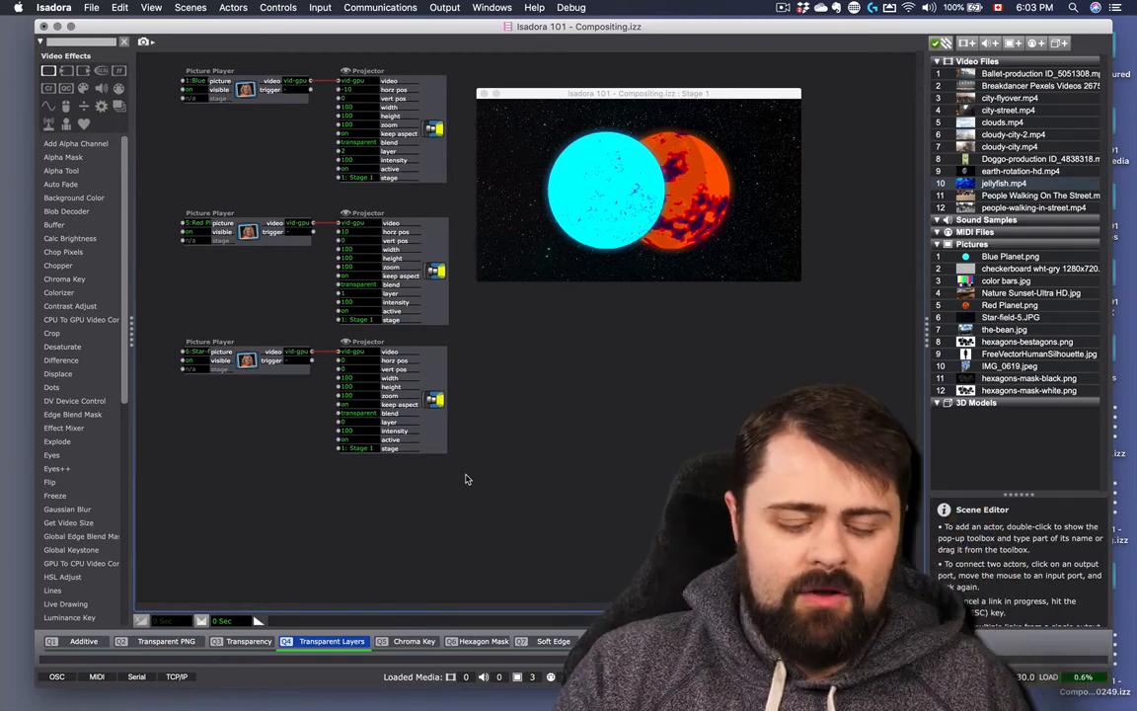
Open the Chroma Key scene, add jellyfish.mp4 with its Movie Player and Projector, and move both actors lower in the scene.
click(411, 642)
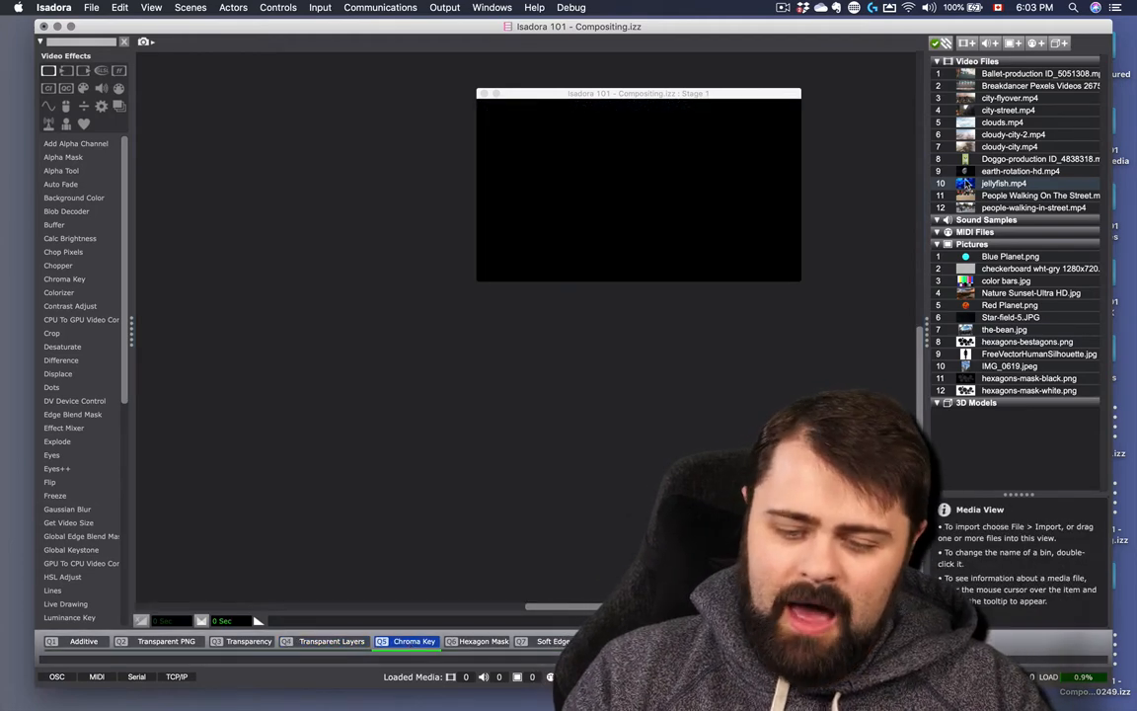
drag(968, 185, 189, 154)
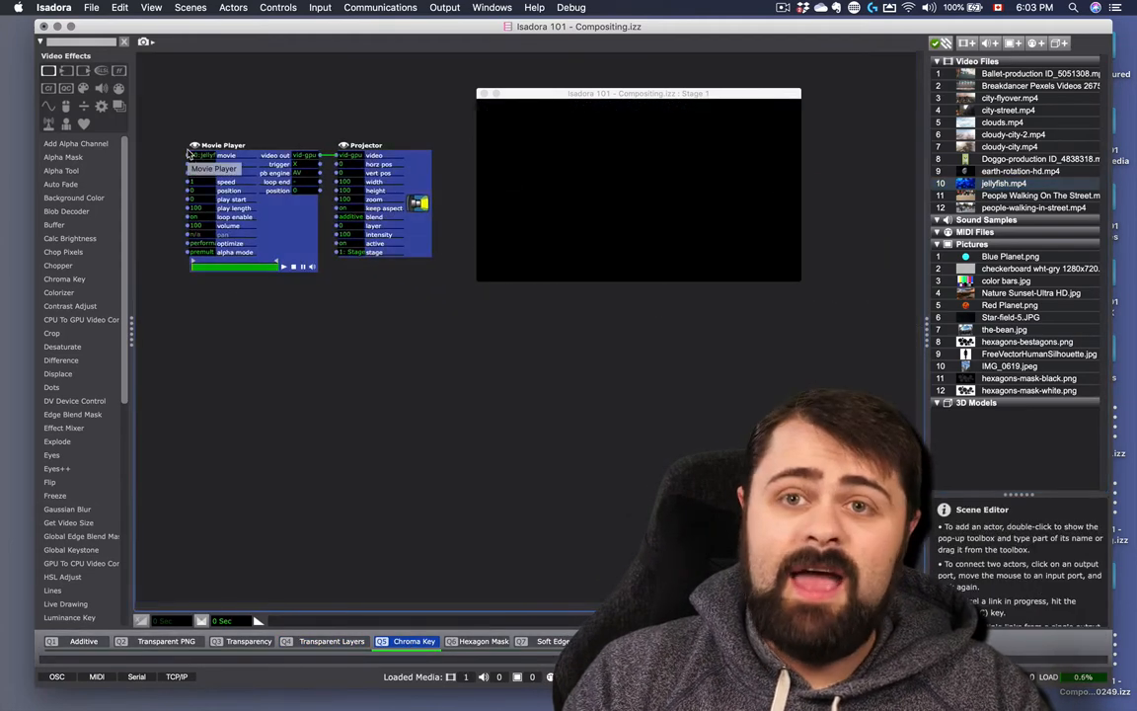
drag(206, 68, 355, 284)
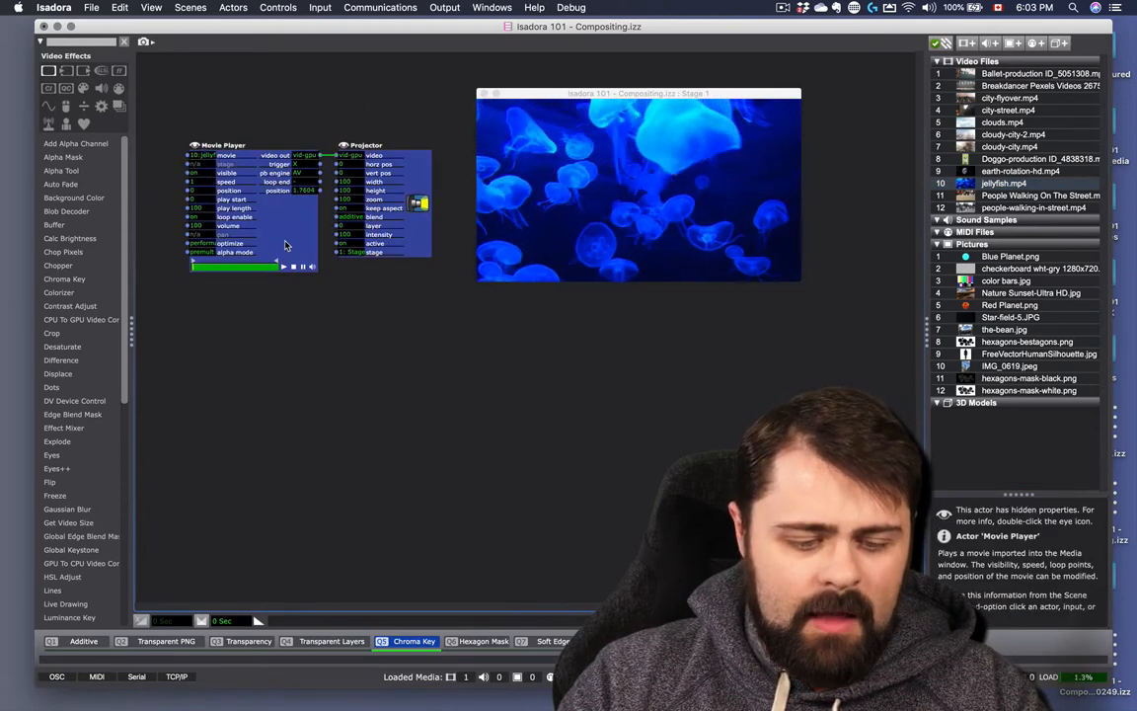
drag(284, 245, 236, 333)
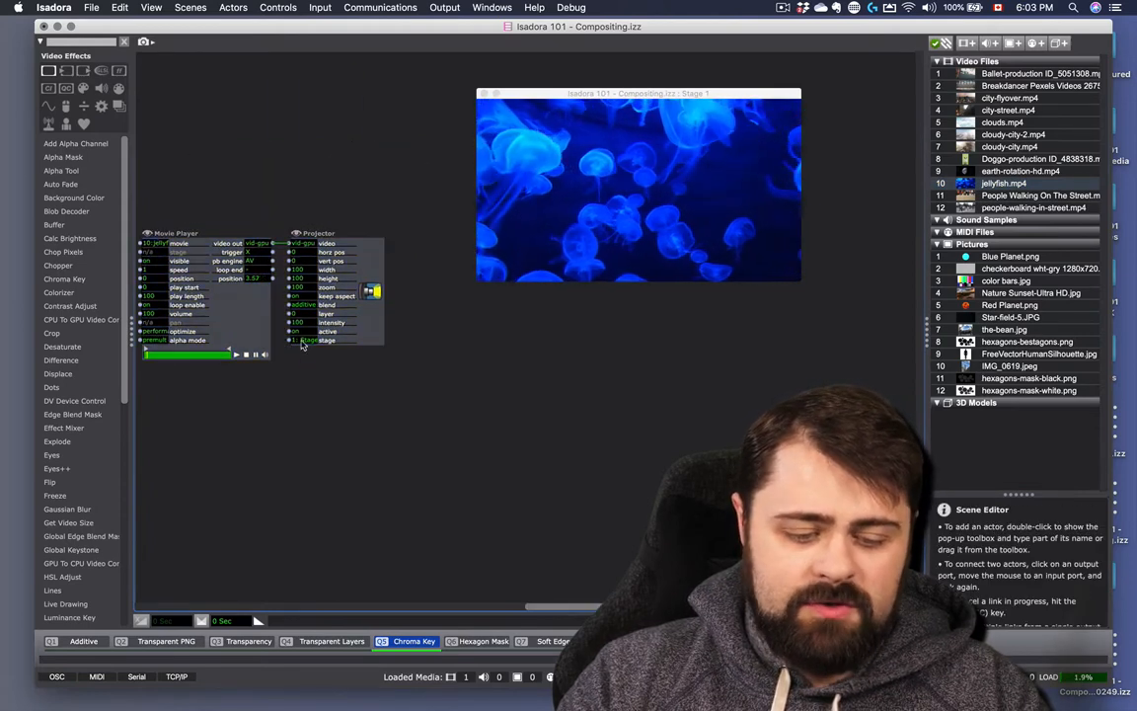
Set the jellyfish Projector's blend mode to transparent and reposition the Movie Player and Projector below the Stage 1 preview.
drag(306, 305, 304, 316)
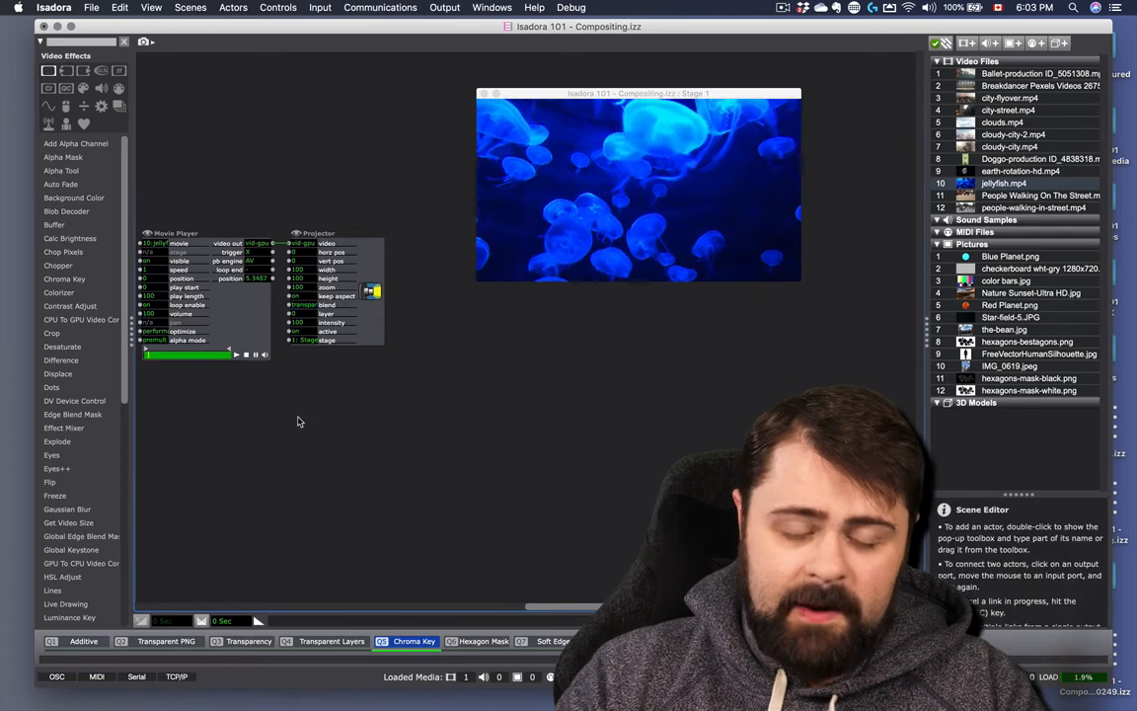
drag(185, 132, 411, 338)
click(627, 437)
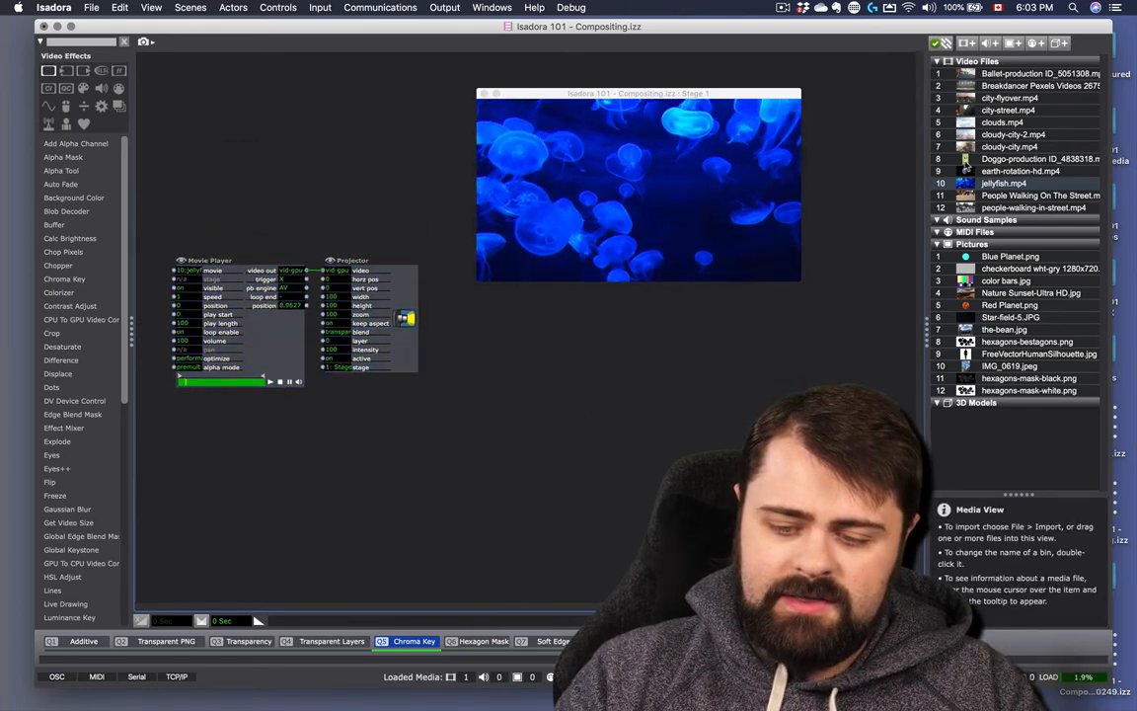
Add the Doggo-production video with its own Movie Player and Projector above the jellyfish actors.
click(975, 160)
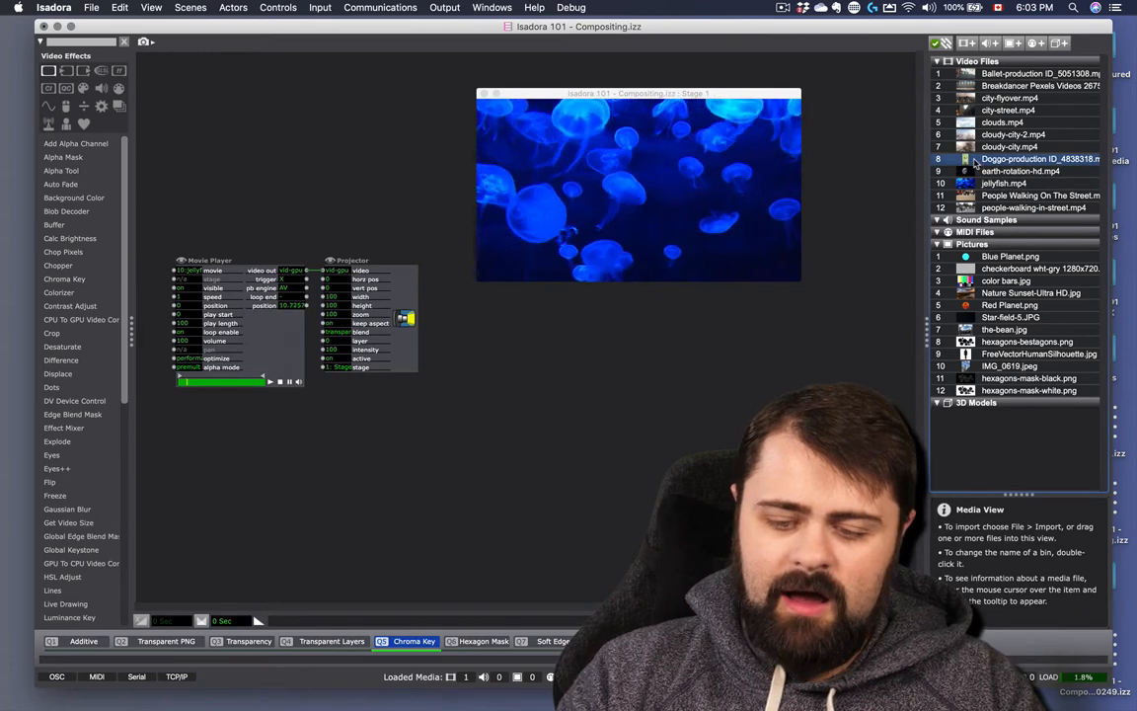
drag(975, 160, 166, 109)
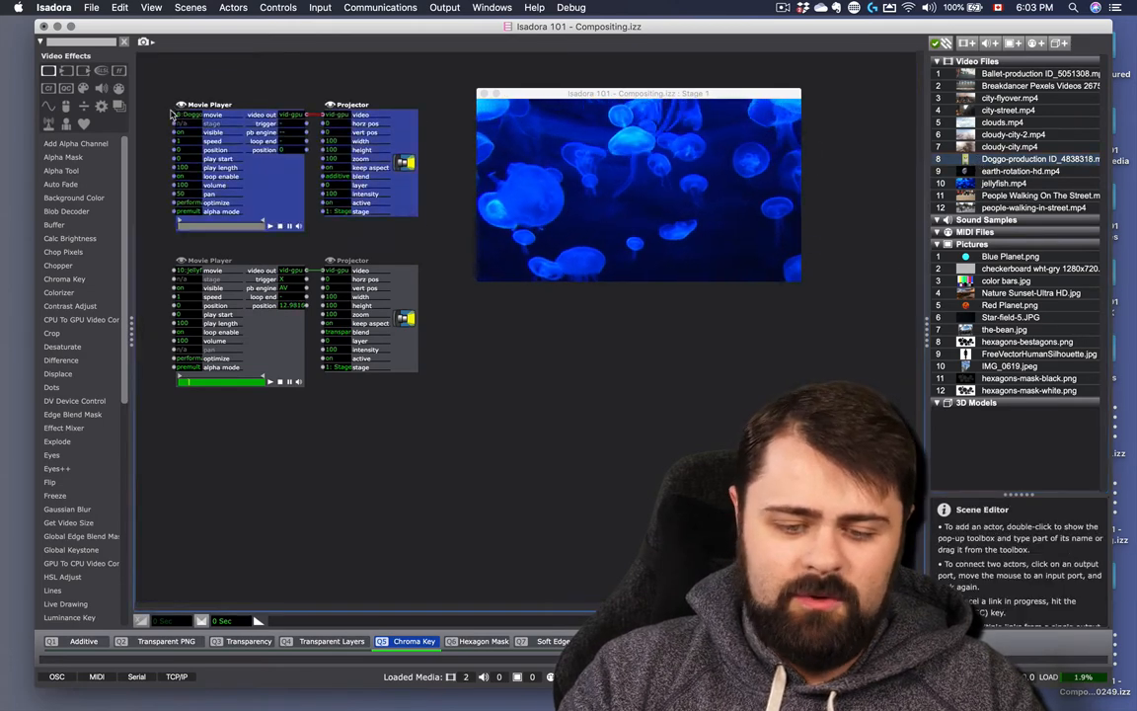
click(355, 233)
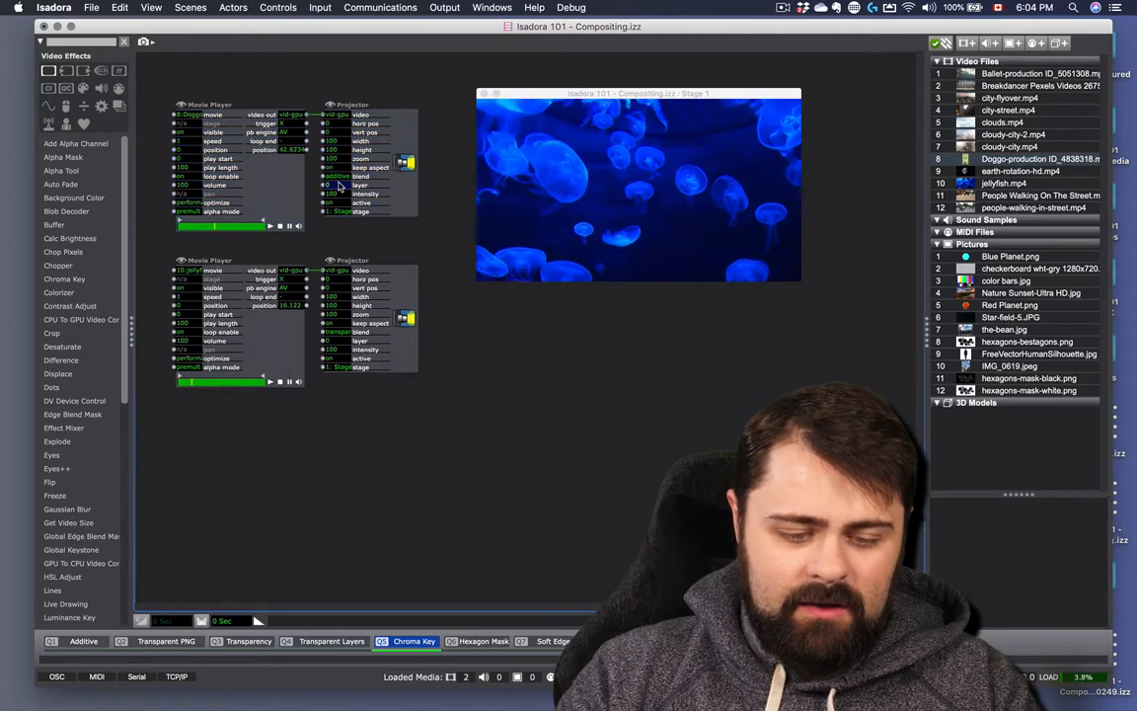
Put the dog video's Projector on layer 1 and set its blend mode to transparent.
drag(338, 185, 340, 178)
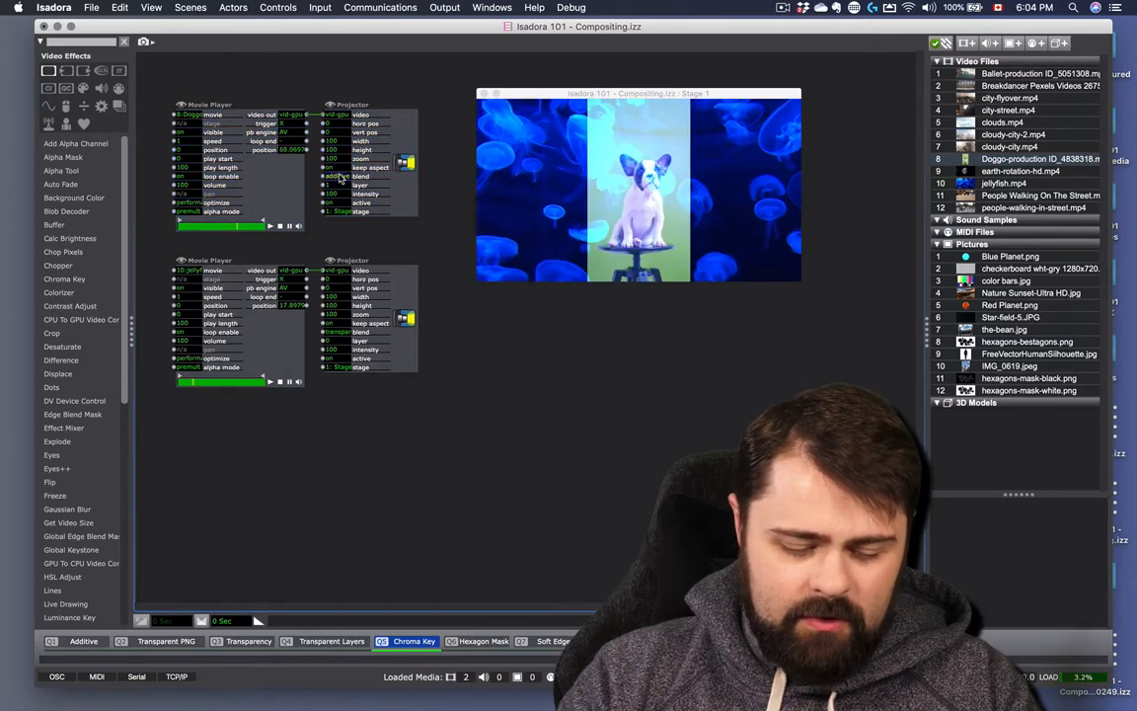
click(340, 178)
text(t)
key(Return)
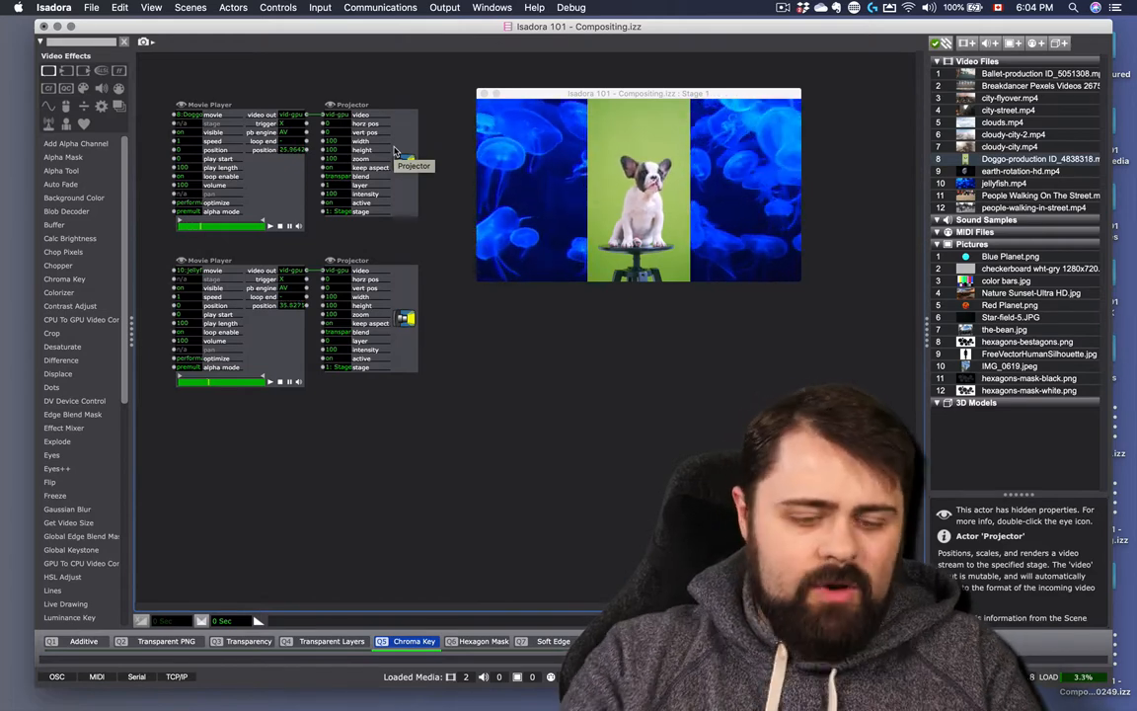
Add a Chroma Key actor beside the dog Projector and shift the Stage 1 preview clear of it.
double_click(479, 379)
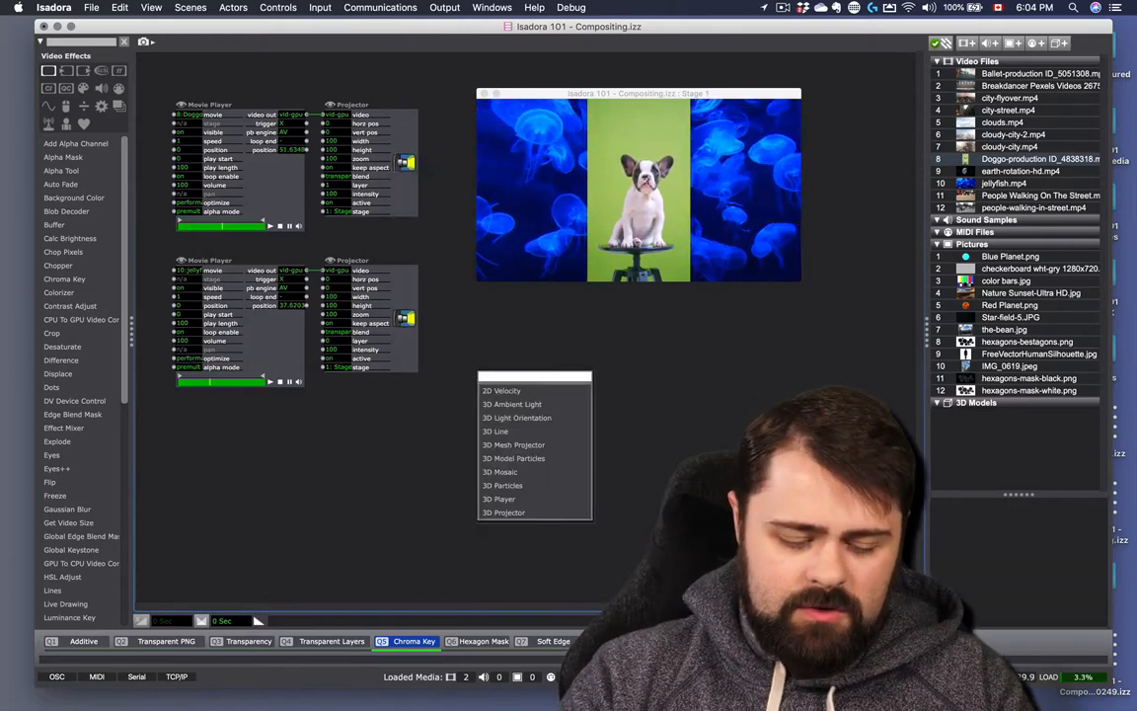
text(chrom)
key(Return)
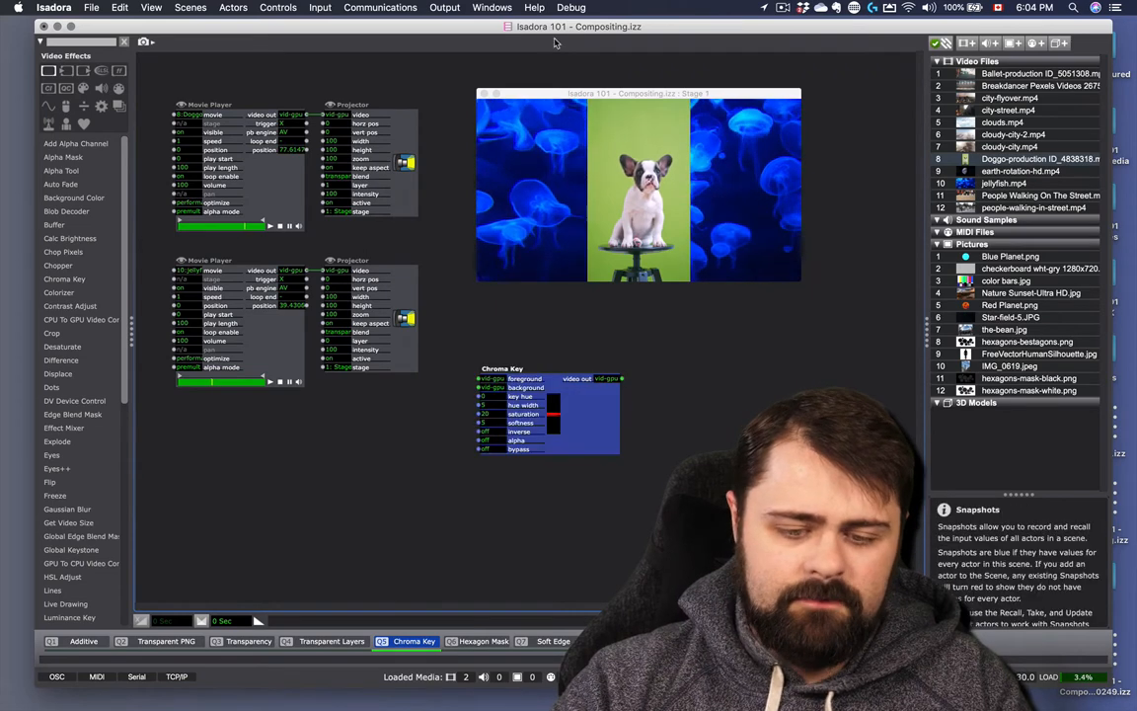
drag(552, 95, 654, 95)
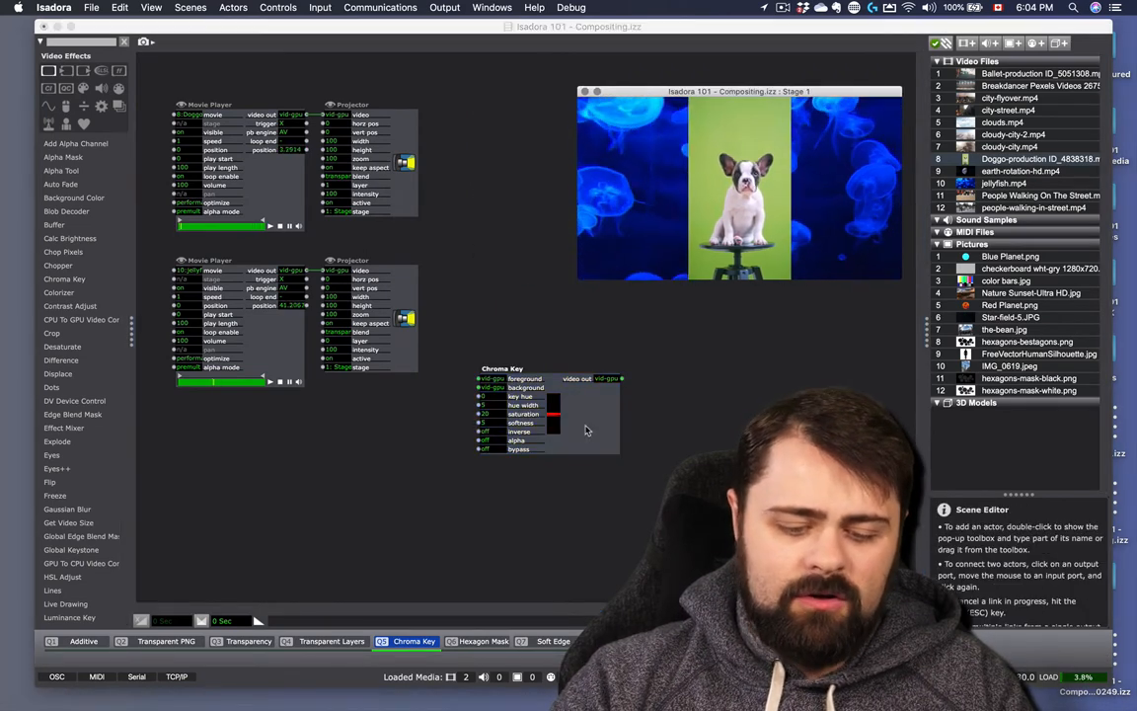
drag(588, 434, 546, 177)
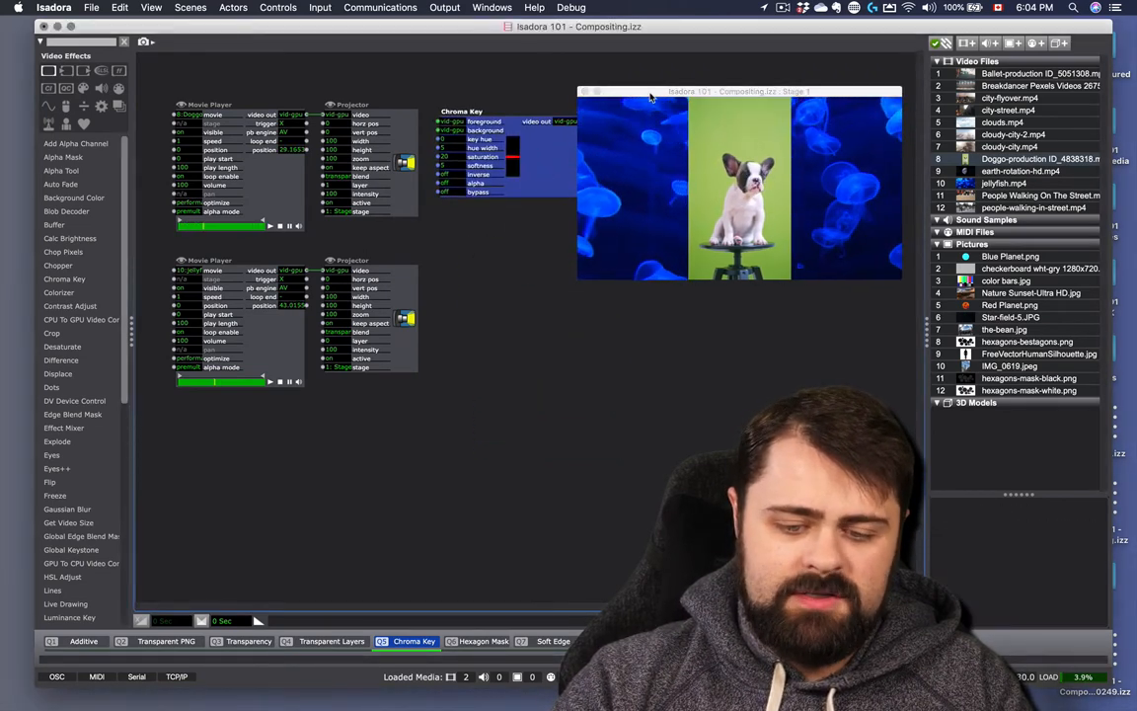
drag(651, 93, 703, 69)
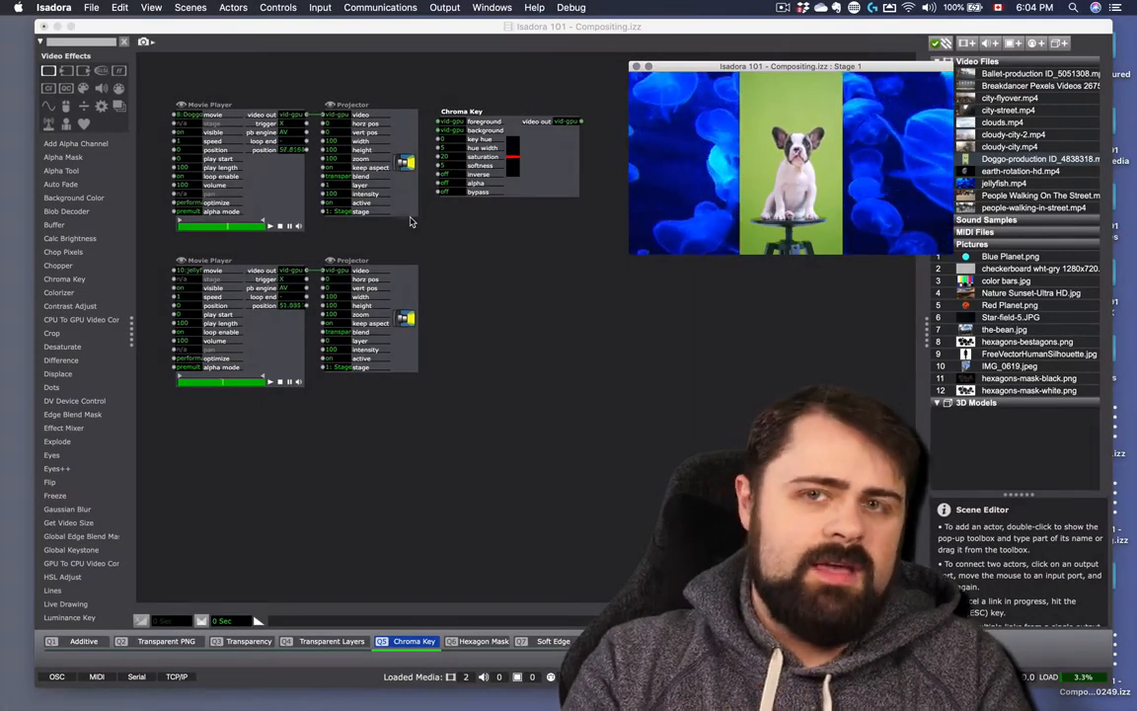
Move the dog Projector farther along and insert the Chroma Key actor between the dog Movie Player and that Projector.
drag(525, 152, 518, 247)
drag(401, 164, 604, 165)
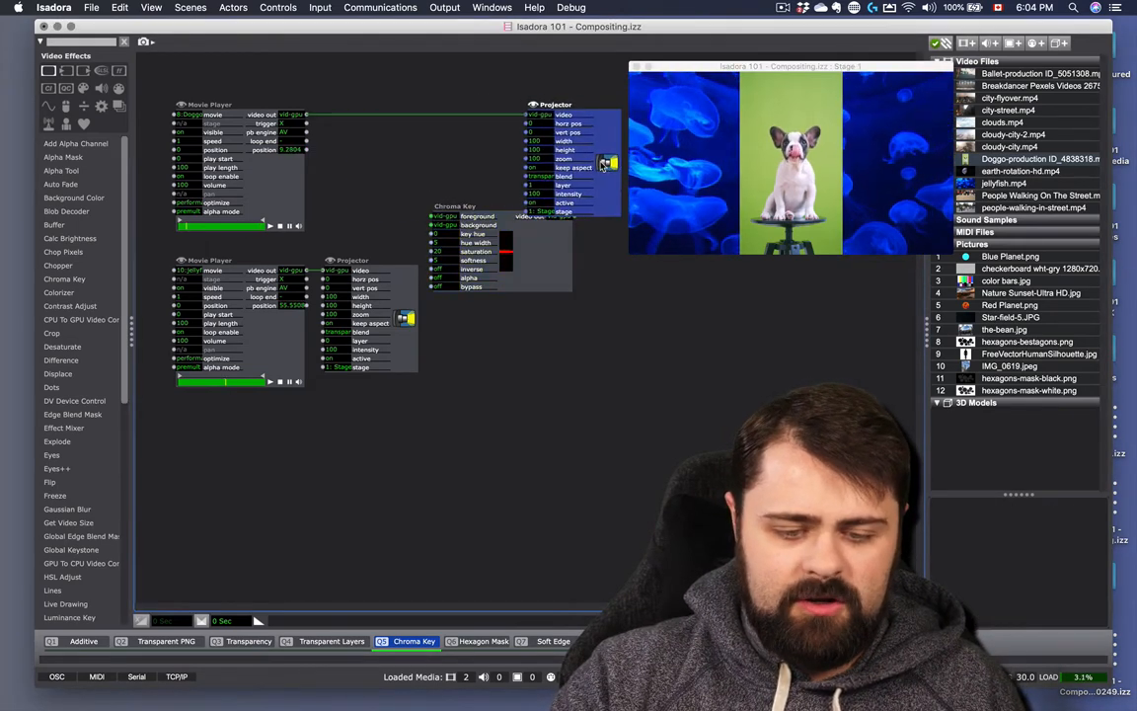
drag(491, 248, 439, 142)
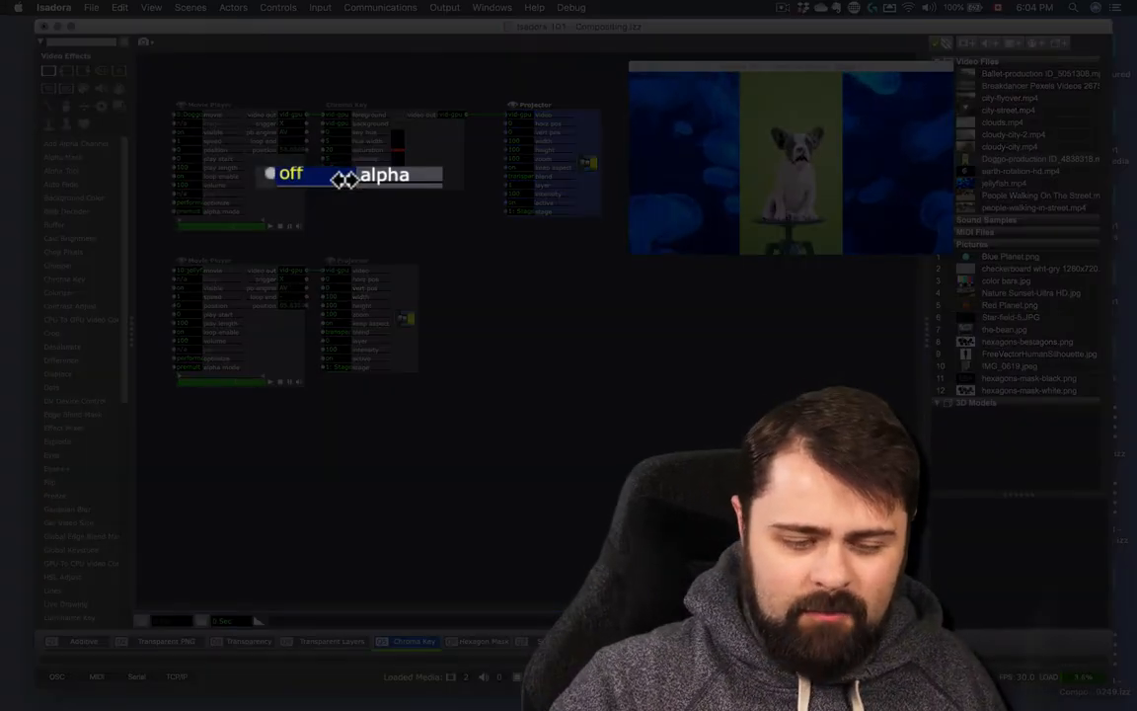
Turn on the Chroma Key's alpha with key hue 22 and softness 18, and set the dog Projector's zoom to 270.
click(344, 178)
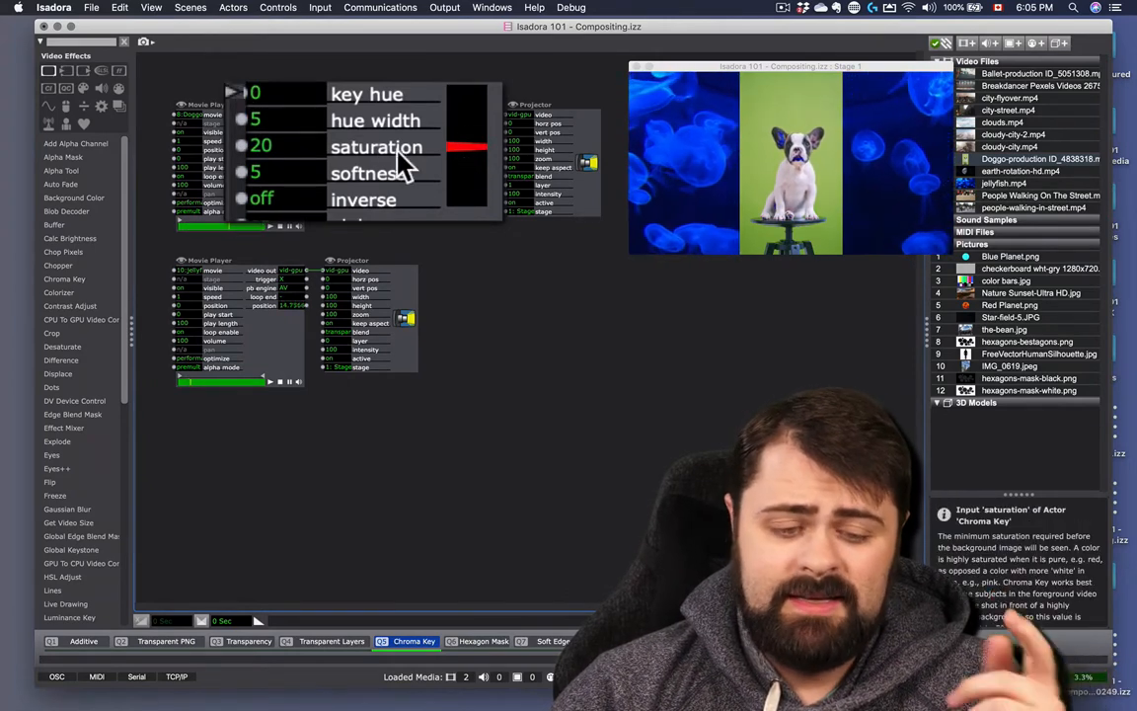
drag(255, 93, 254, 71)
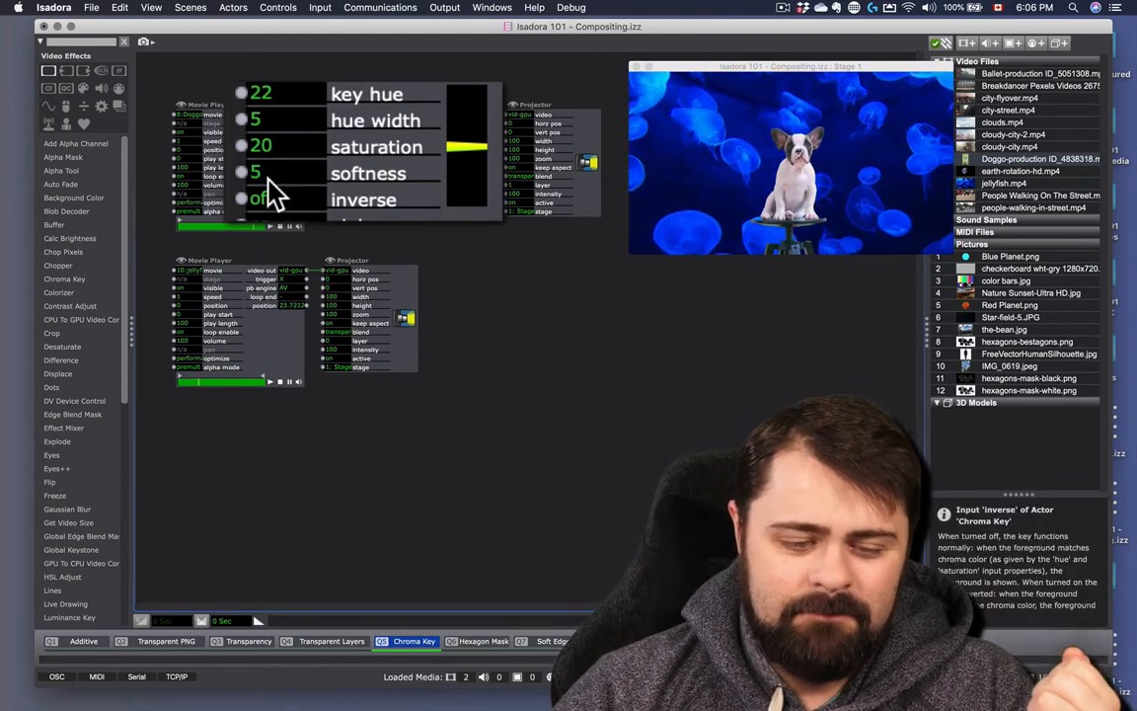
mouse_move(243, 146)
mouse_down()
mouse_move(244, 131)
mouse_move(244, 158)
mouse_move(286, 168)
mouse_move(244, 173)
mouse_move(244, 160)
mouse_up()
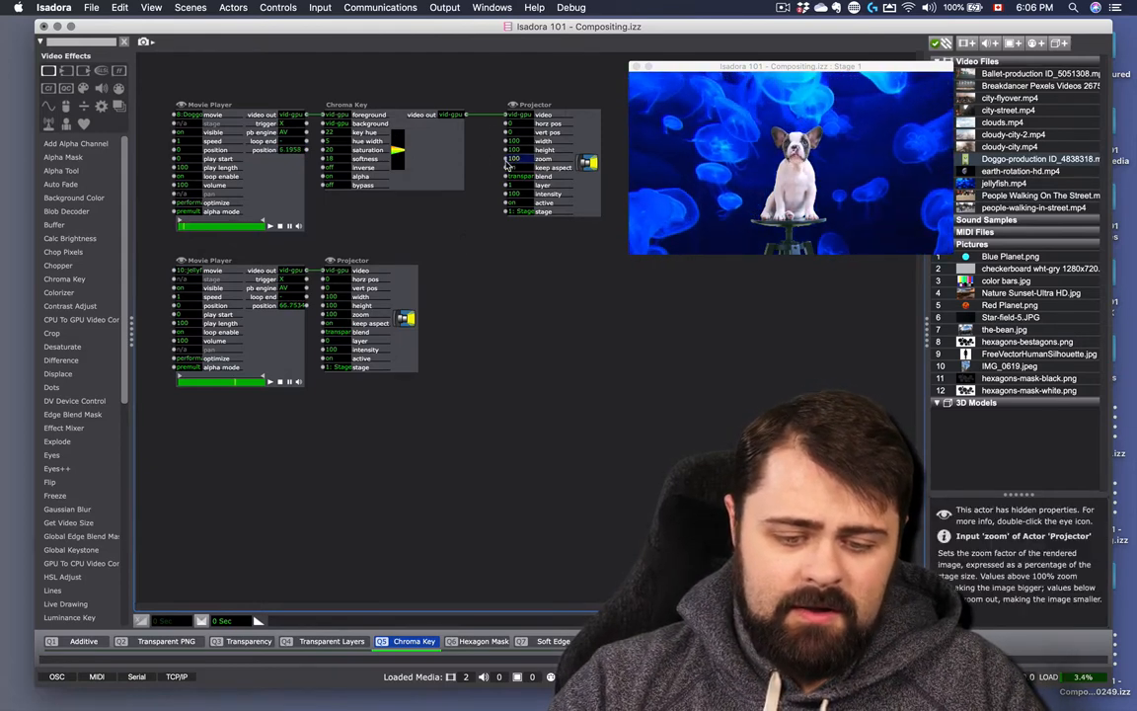
drag(507, 166, 496, 214)
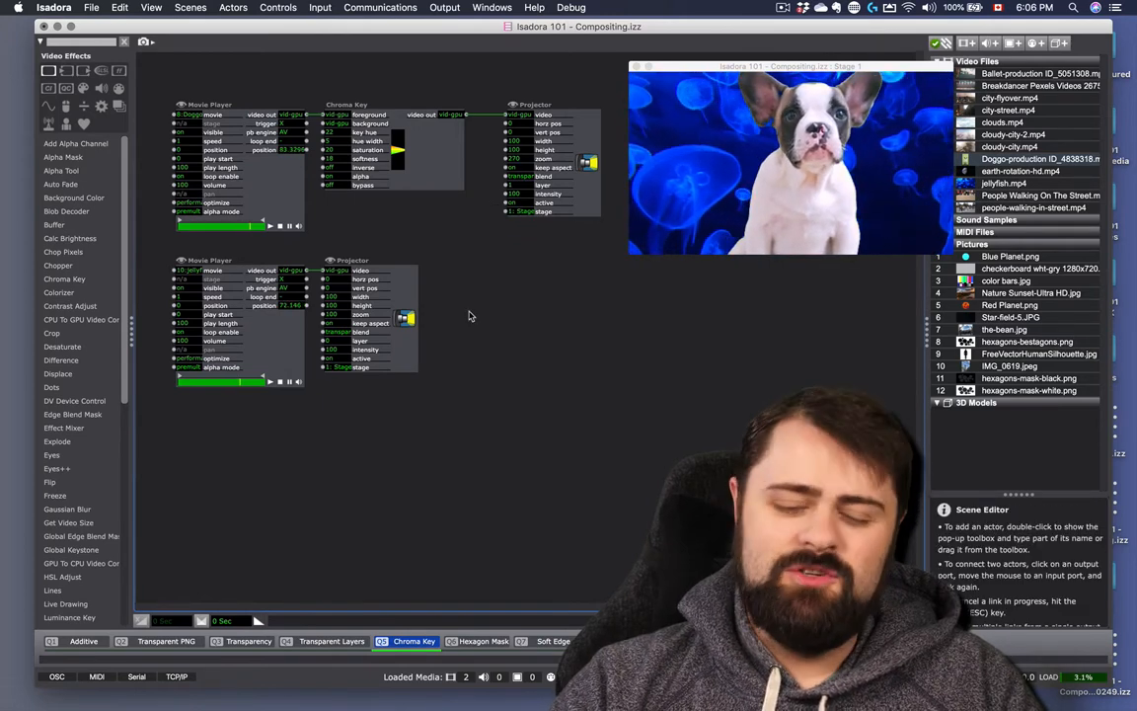
Try a Chroma Key hue width of 1 with key hue 21, and lower the hue width to 0.
drag(327, 146, 323, 143)
drag(312, 204, 309, 207)
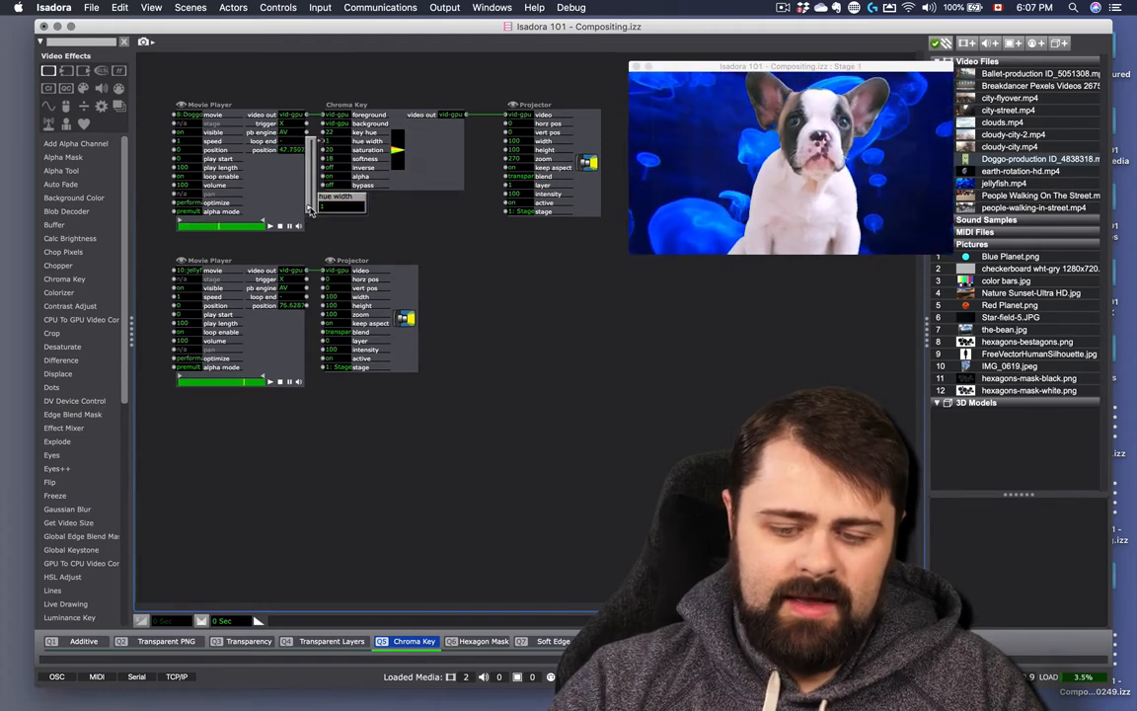
click(320, 134)
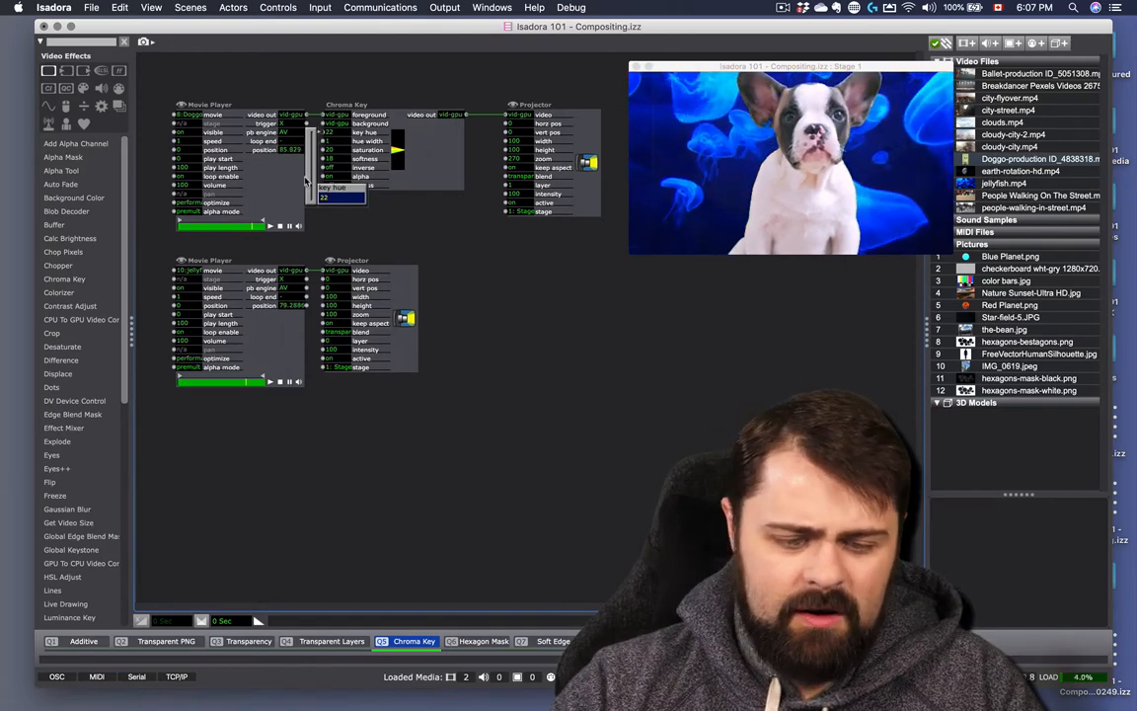
drag(309, 186, 309, 188)
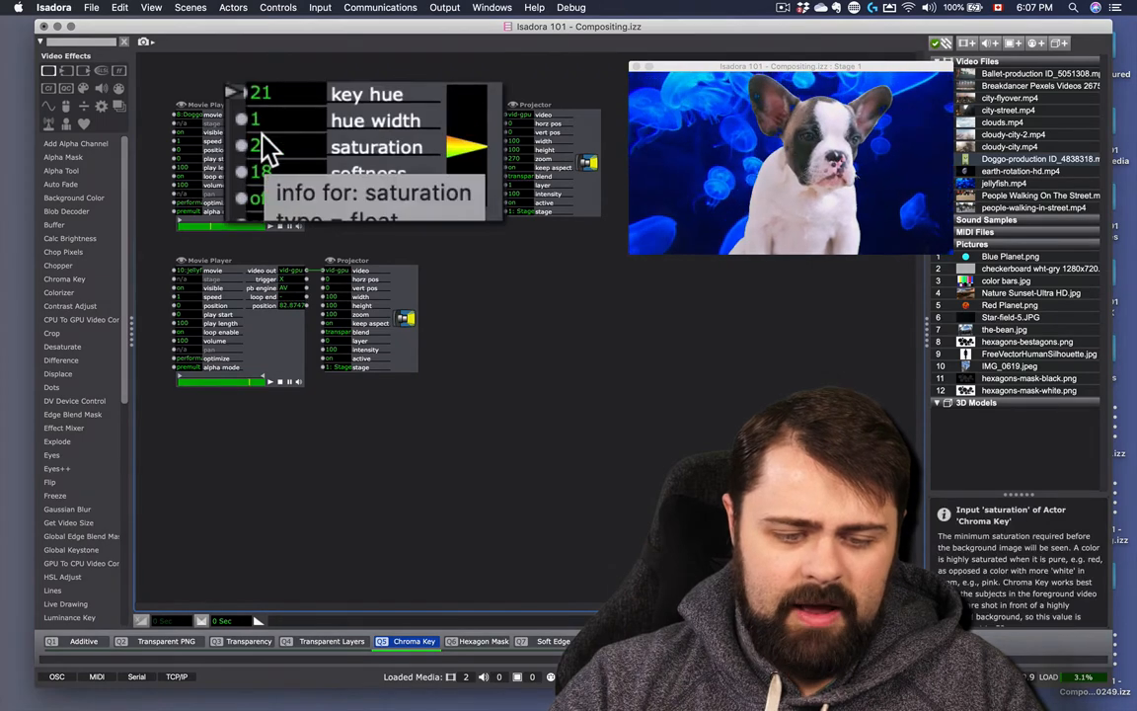
drag(229, 117, 307, 236)
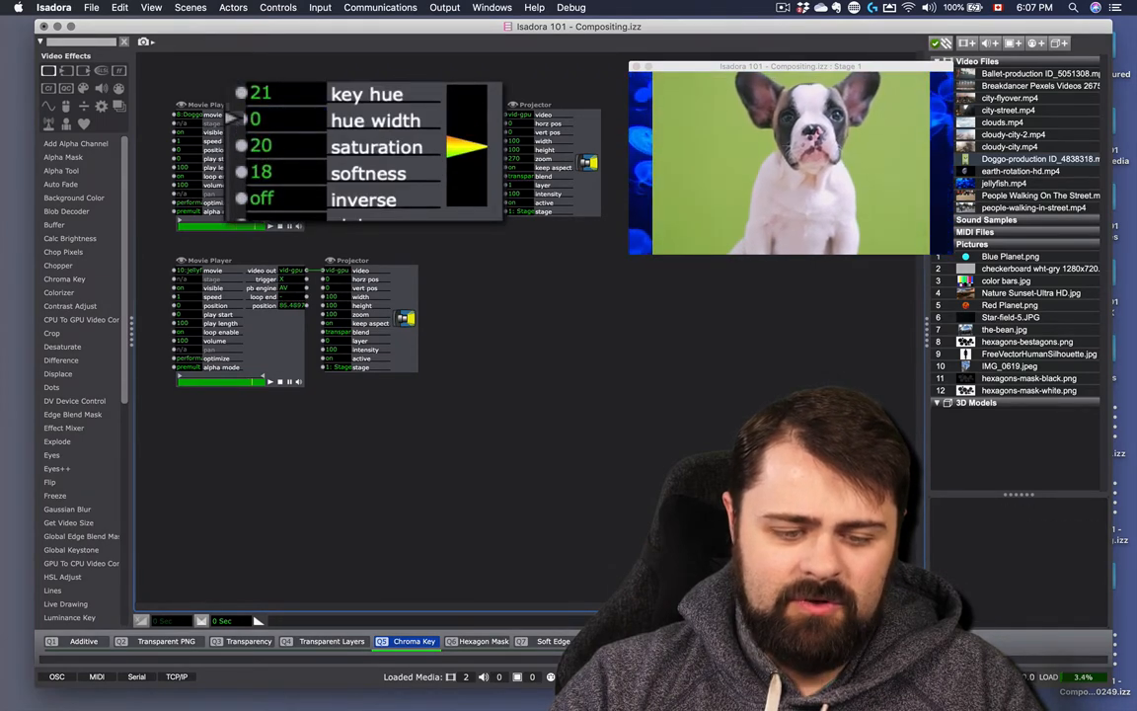
Set the Chroma Key's key hue to 22 and its softness to 0.
click(286, 95)
text(22)
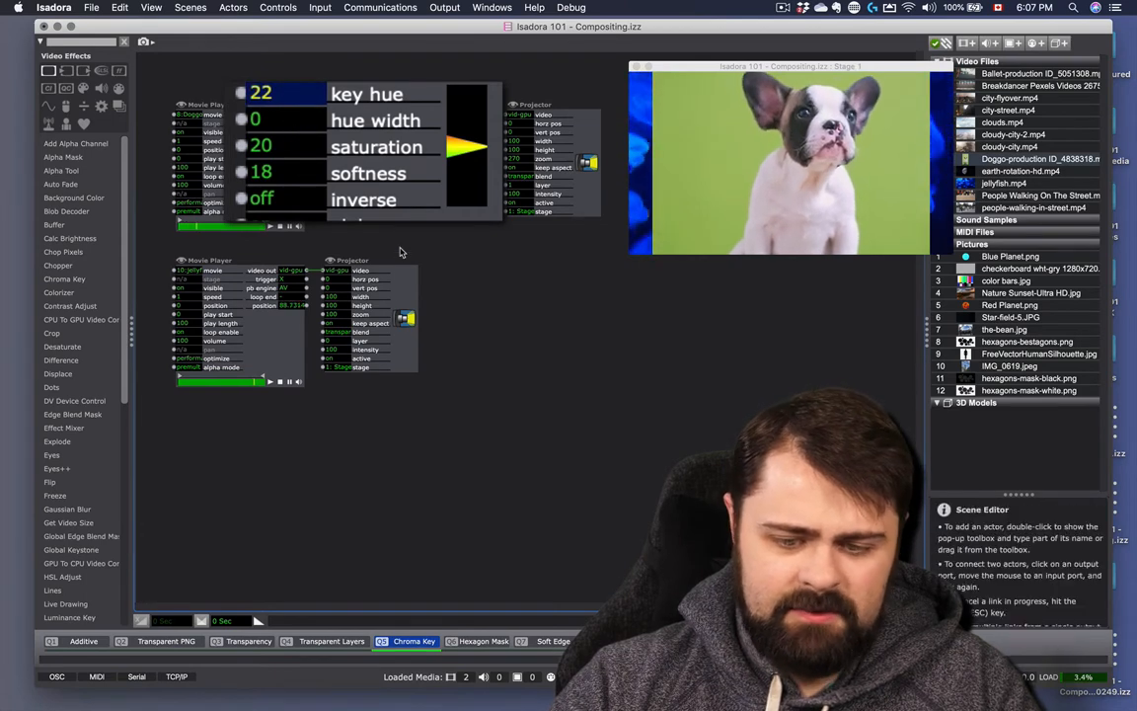
key(Return)
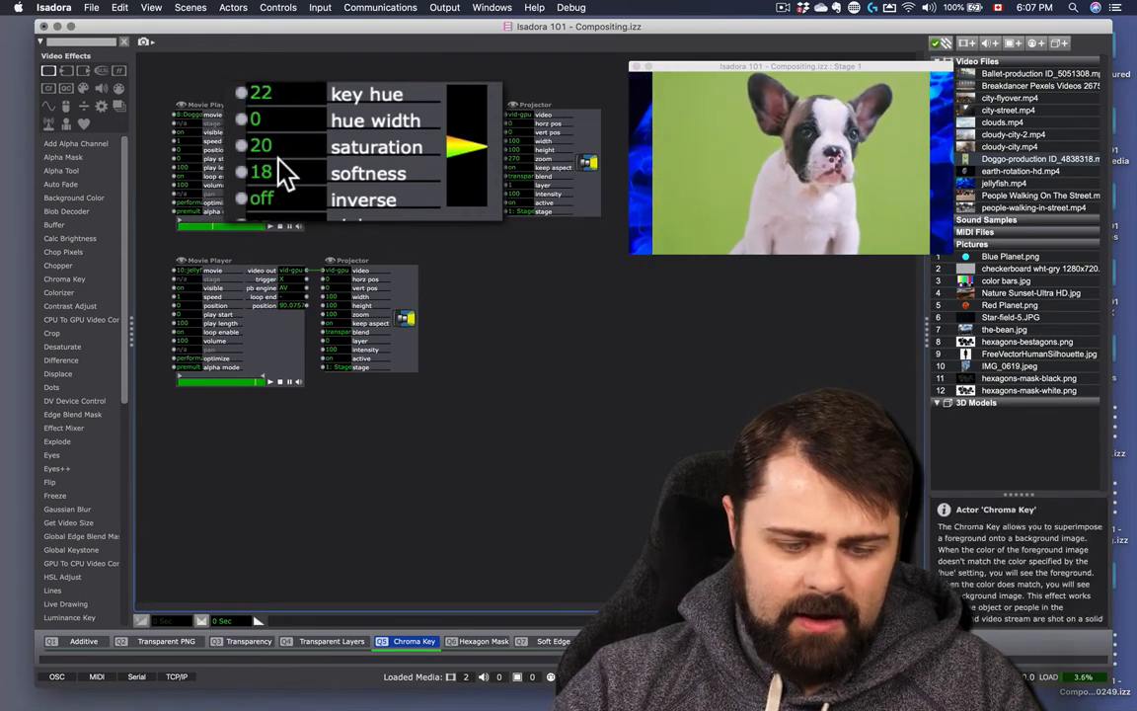
text(0)
key(Return)
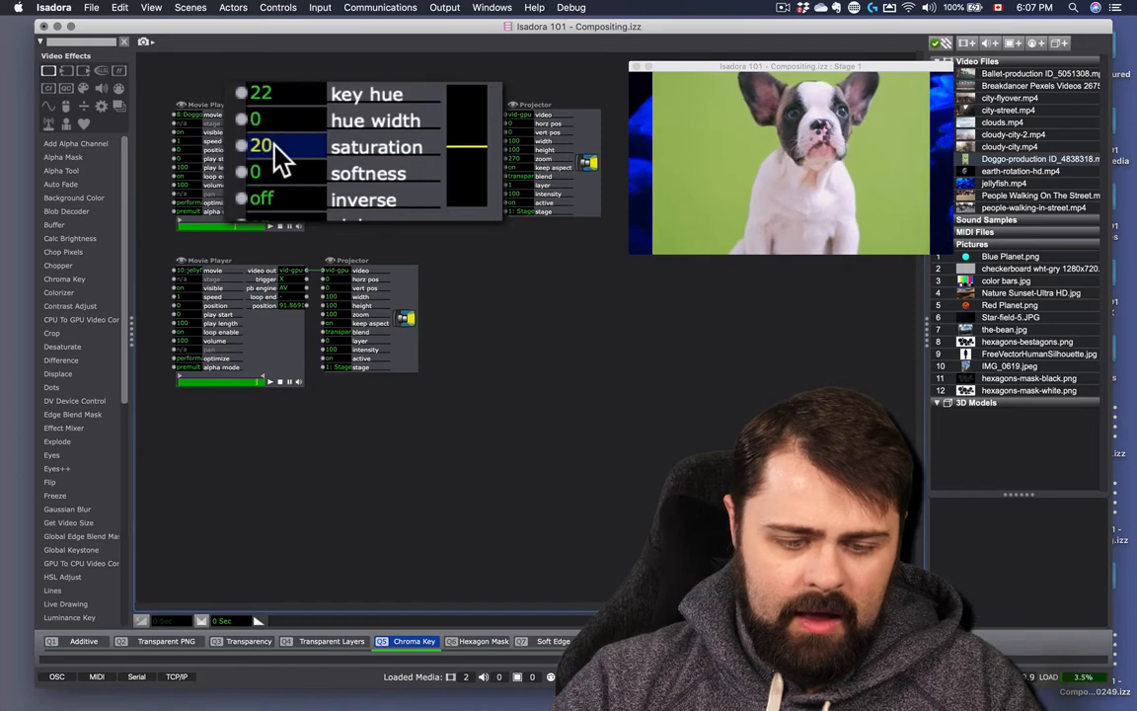
Try hue widths of 5 and 2 on the Chroma Key actor.
click(243, 118)
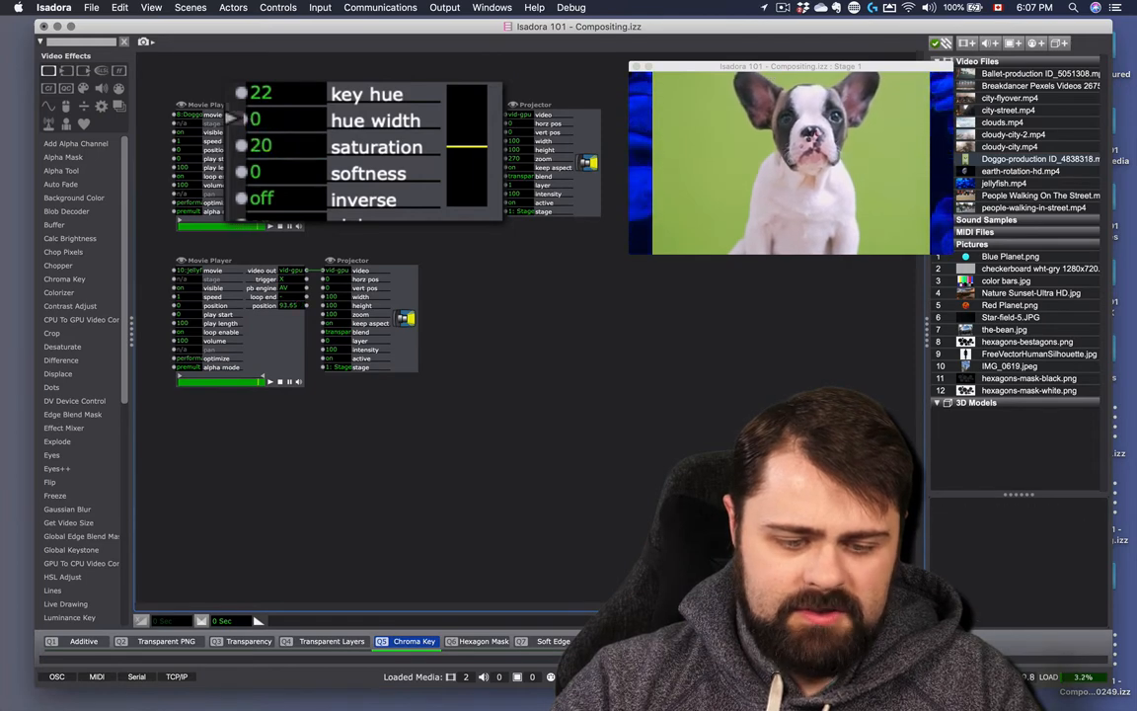
drag(243, 118, 242, 110)
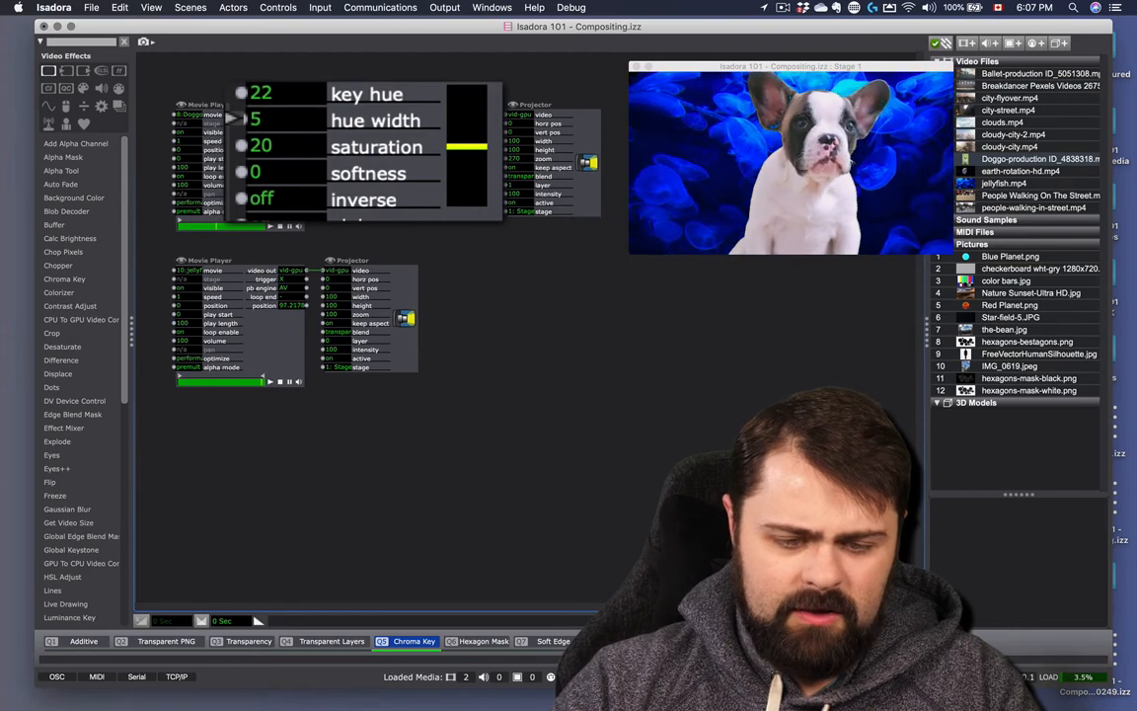
click(292, 117)
key(Down)
key(Up)
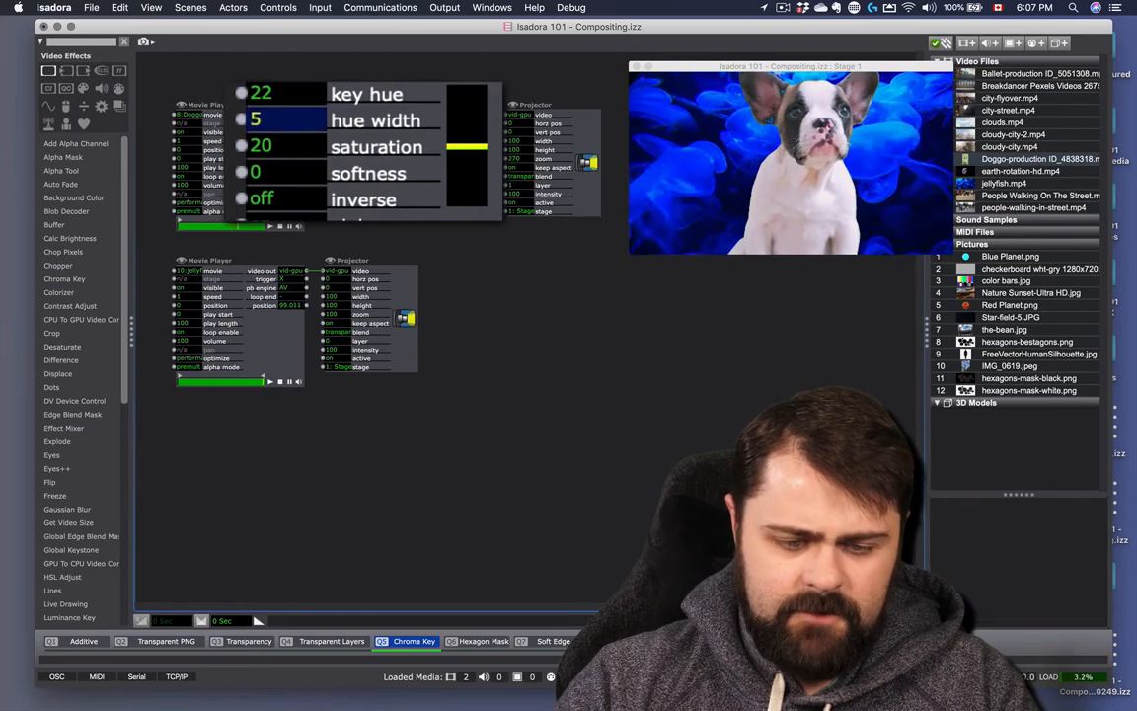
text(2)
key(Return)
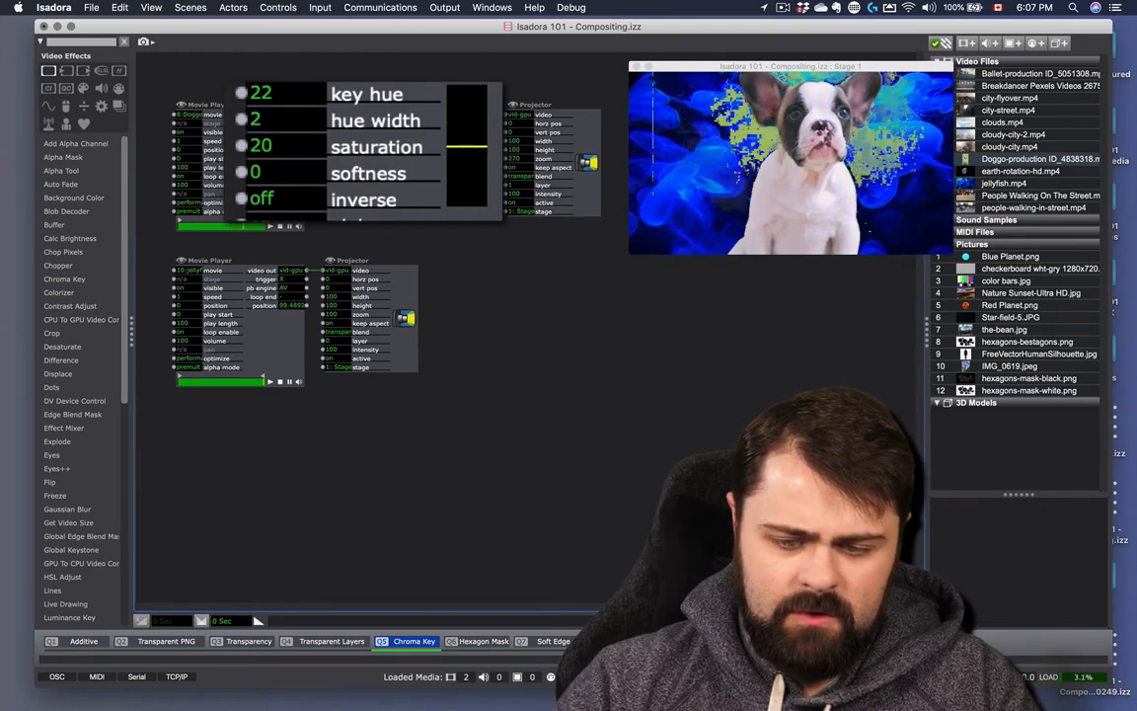
Refine the Chroma Key's hue width through 3 and 4, settling on 4.1.
text(3)
key(Return)
click(284, 121)
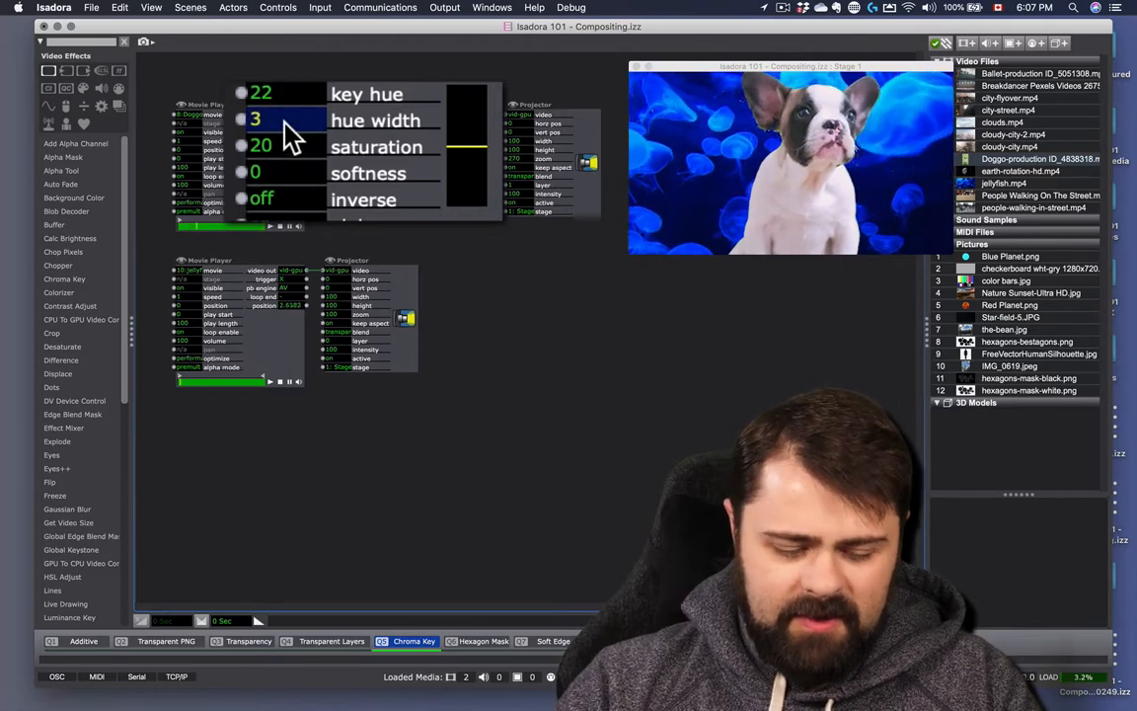
text(4)
key(Return)
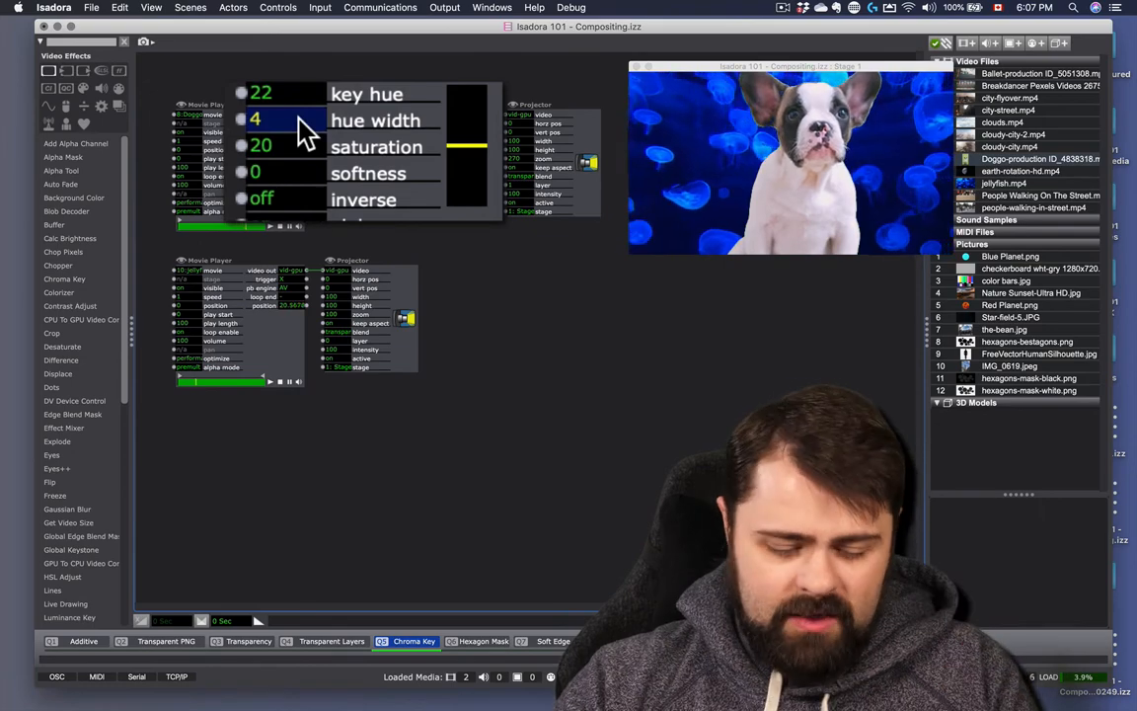
text(1)
key(Return)
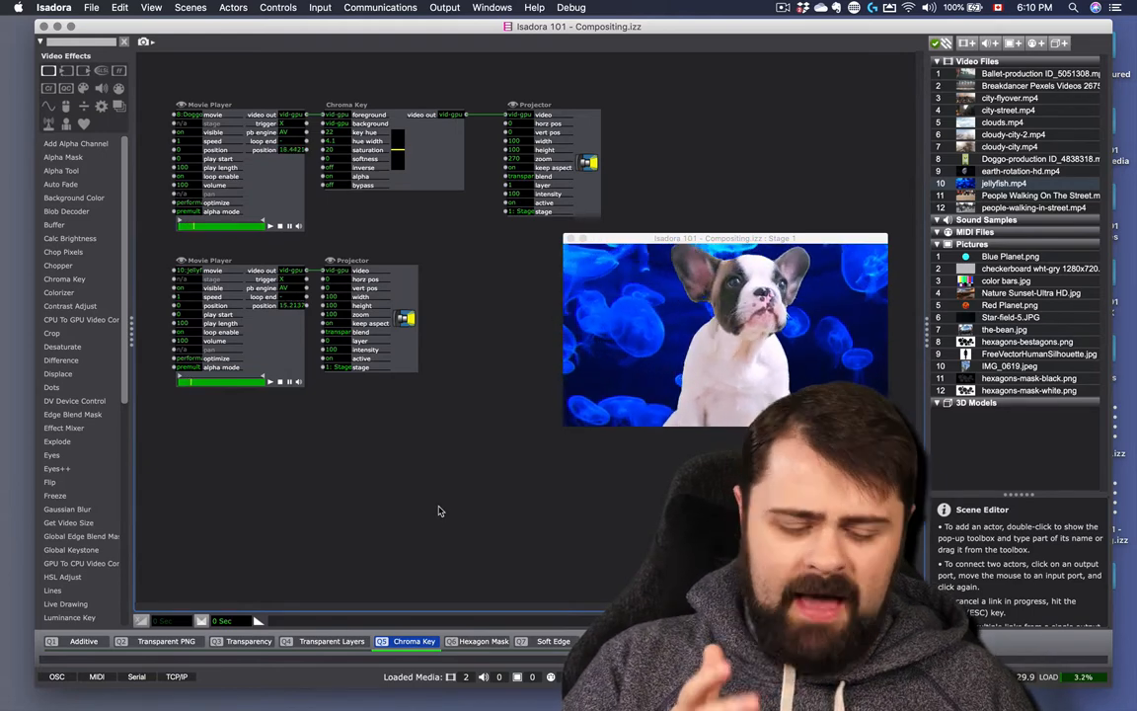
Go to the Hexagon Mask scene and move the Picture Player's Projector away to make room between the two actors.
key(super+bracketright)
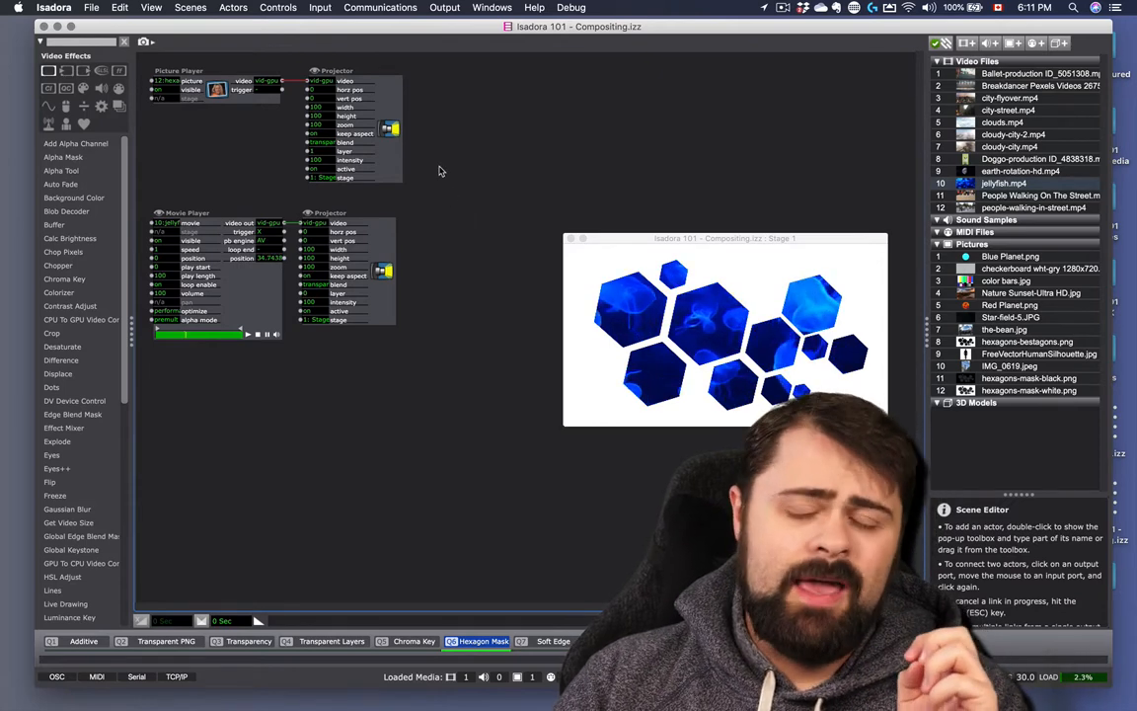
drag(386, 129, 520, 104)
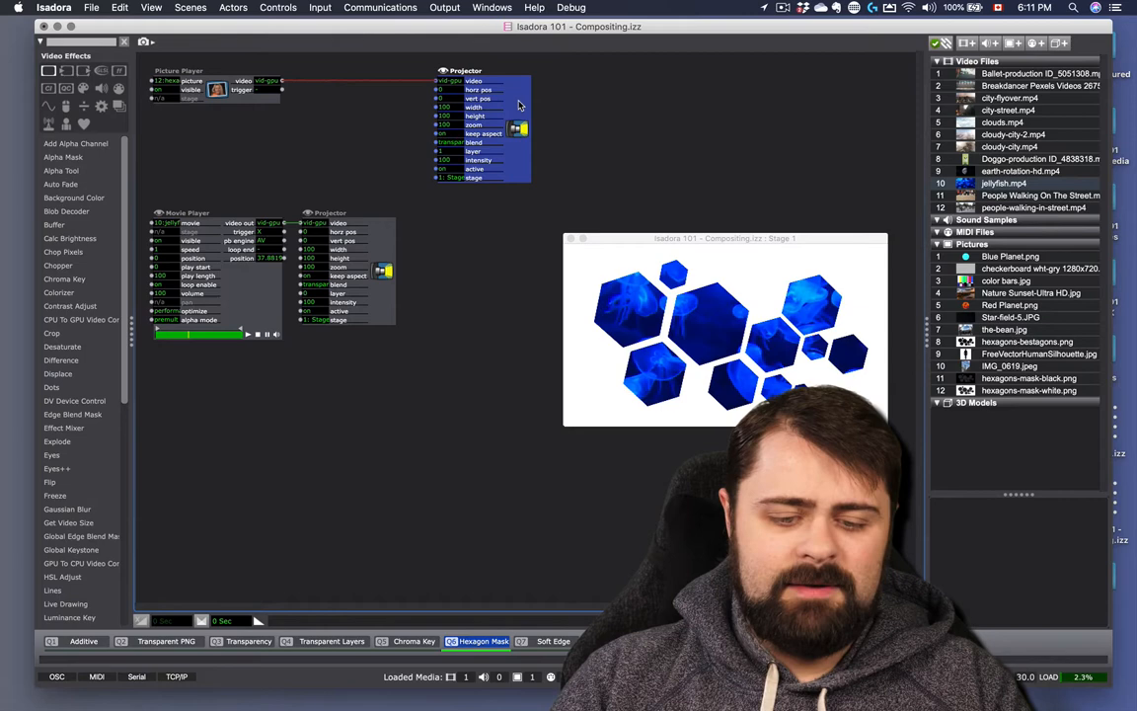
Add a Video Inverter actor and place it between the hexagon Picture Player and its Projector.
double_click(466, 247)
text(video)
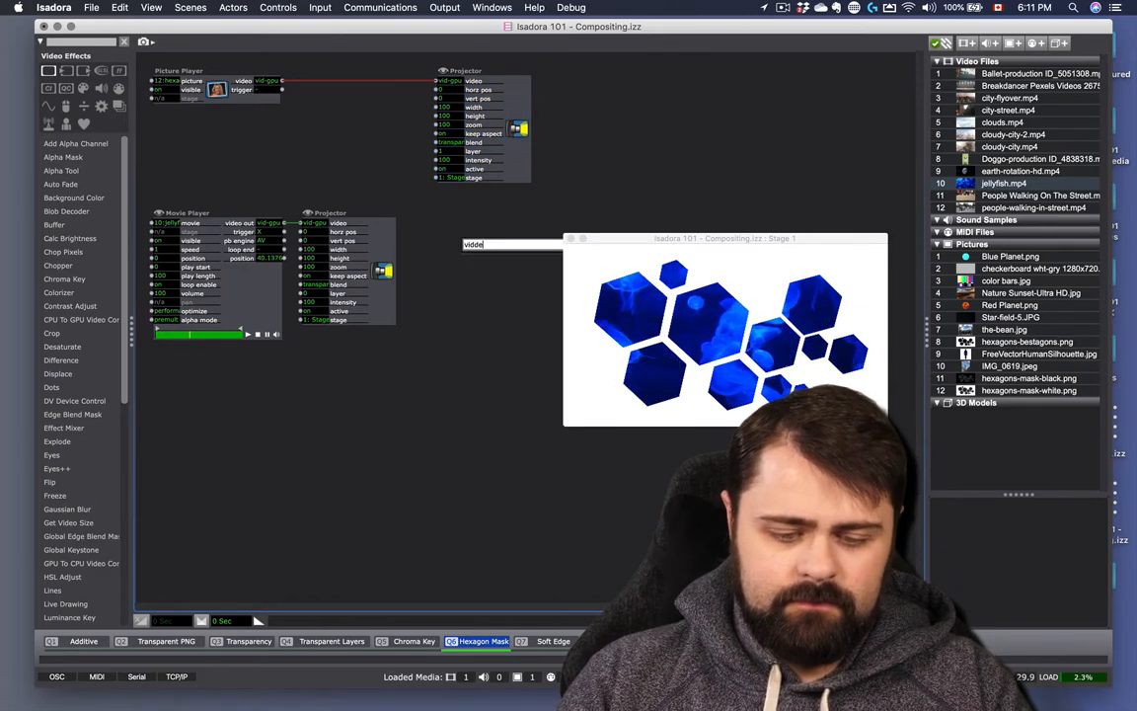
key(Down)
key(Down)
key(Return)
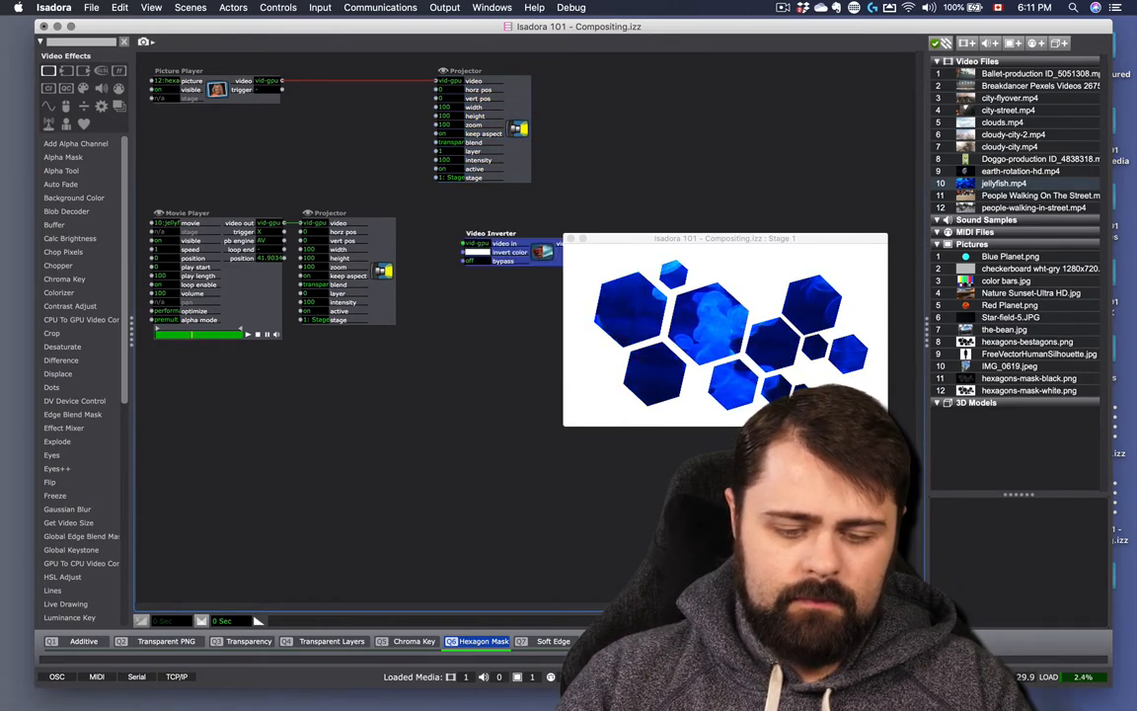
drag(493, 242, 299, 120)
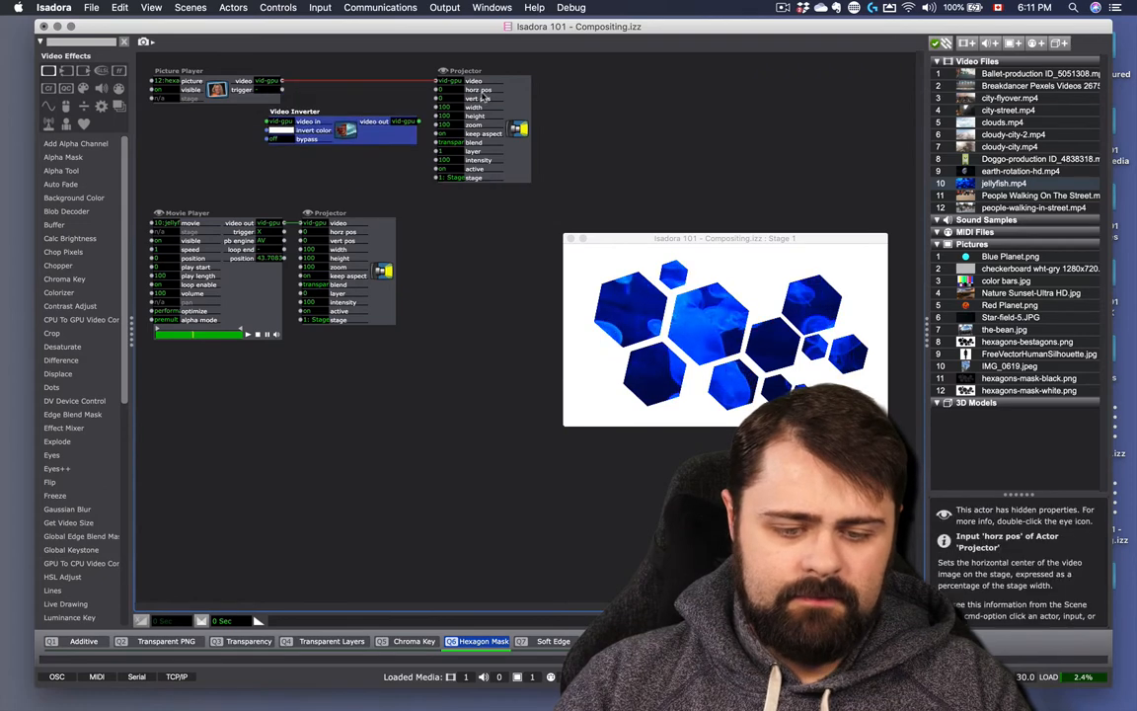
Insert the Video Inverter into the link between the hexagon Picture Player and its Projector, and move the Stage 1 preview clear of the actors.
drag(483, 97, 523, 97)
drag(374, 137, 408, 95)
drag(677, 239, 254, 139)
click(591, 294)
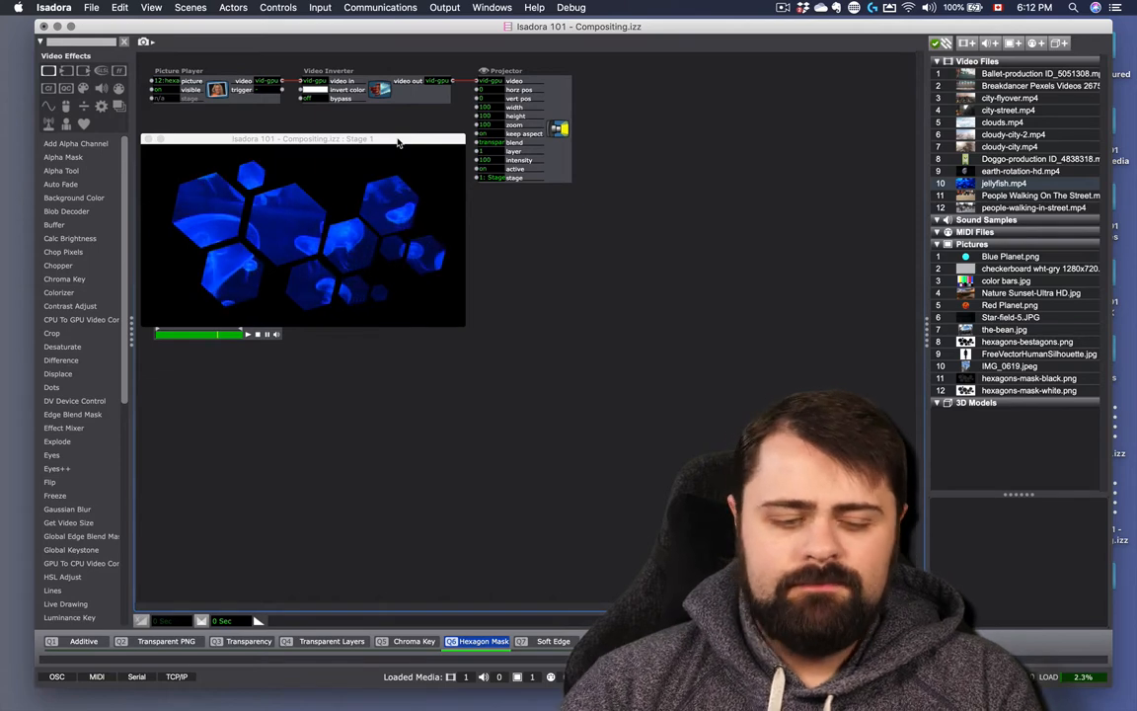
drag(398, 141, 780, 216)
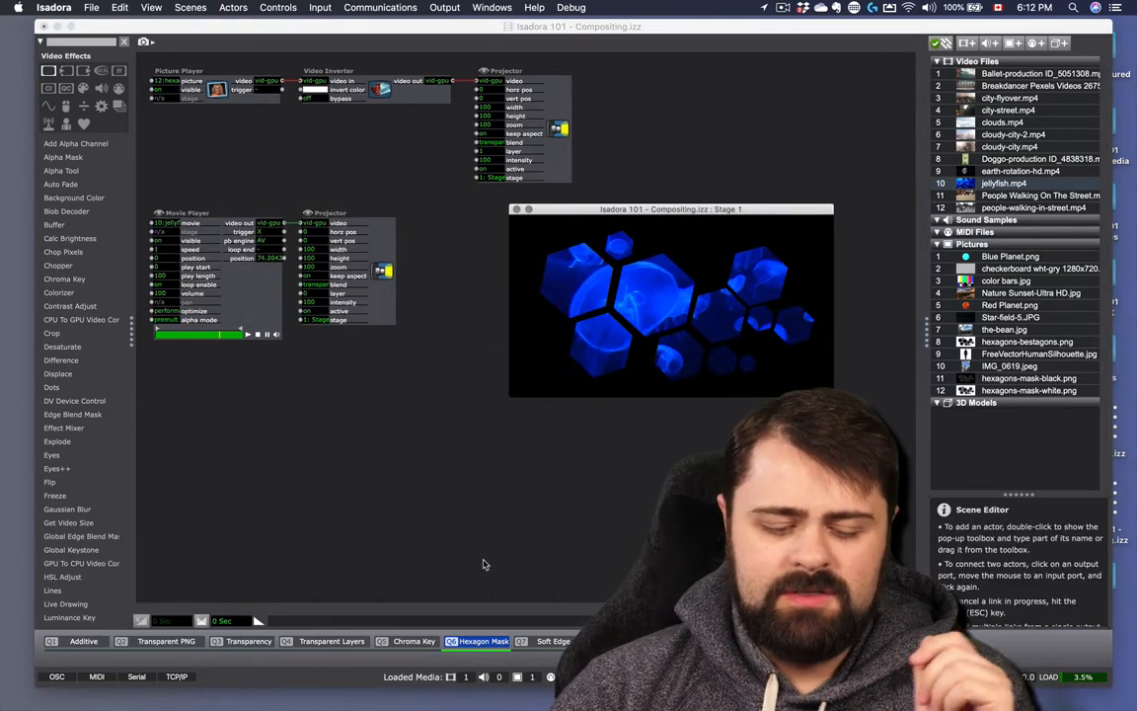
Insert a new scene after Hexagon Mask and move the Stage 1 preview up to free space in the scene editor.
click(472, 541)
key(super+i)
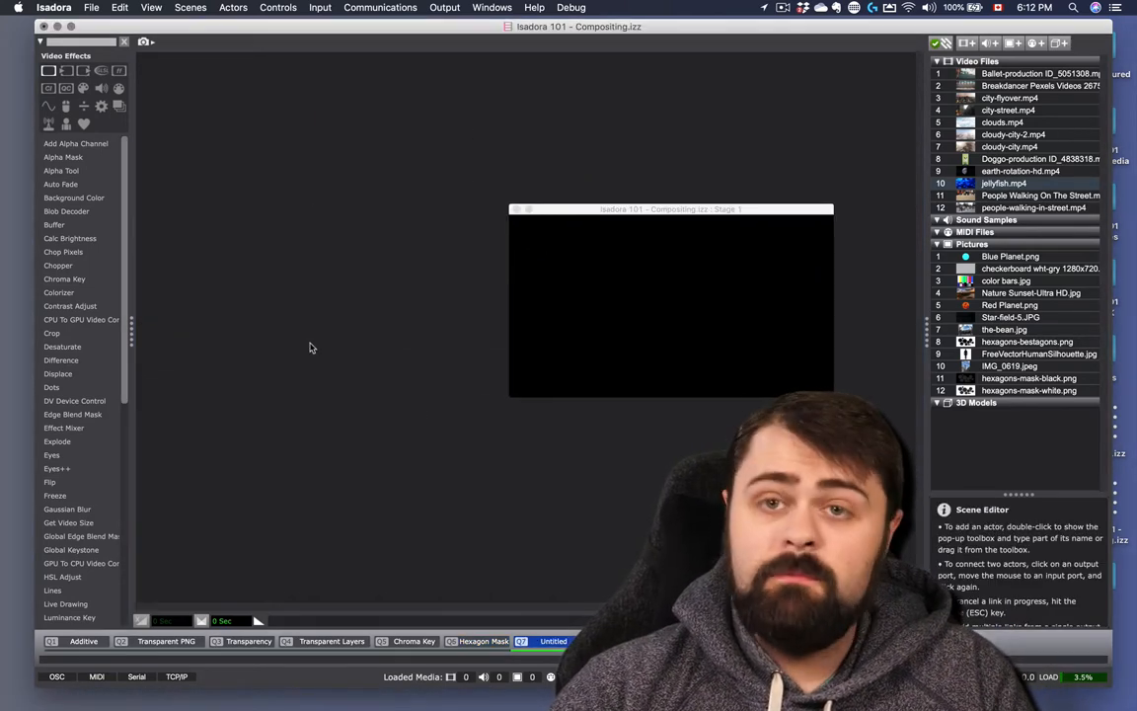
click(570, 208)
drag(570, 206, 571, 58)
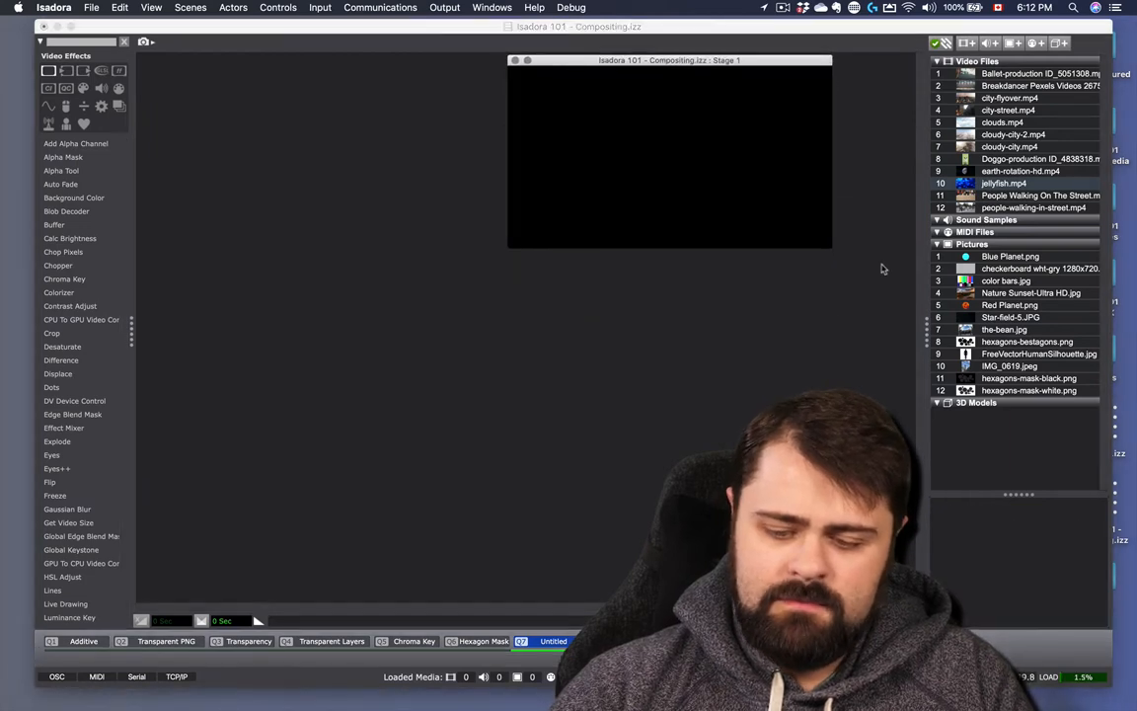
Add FreeVectorHumanSilhouette.jpg to the new scene as a Picture Player with its own Projector.
click(972, 355)
drag(973, 358, 173, 128)
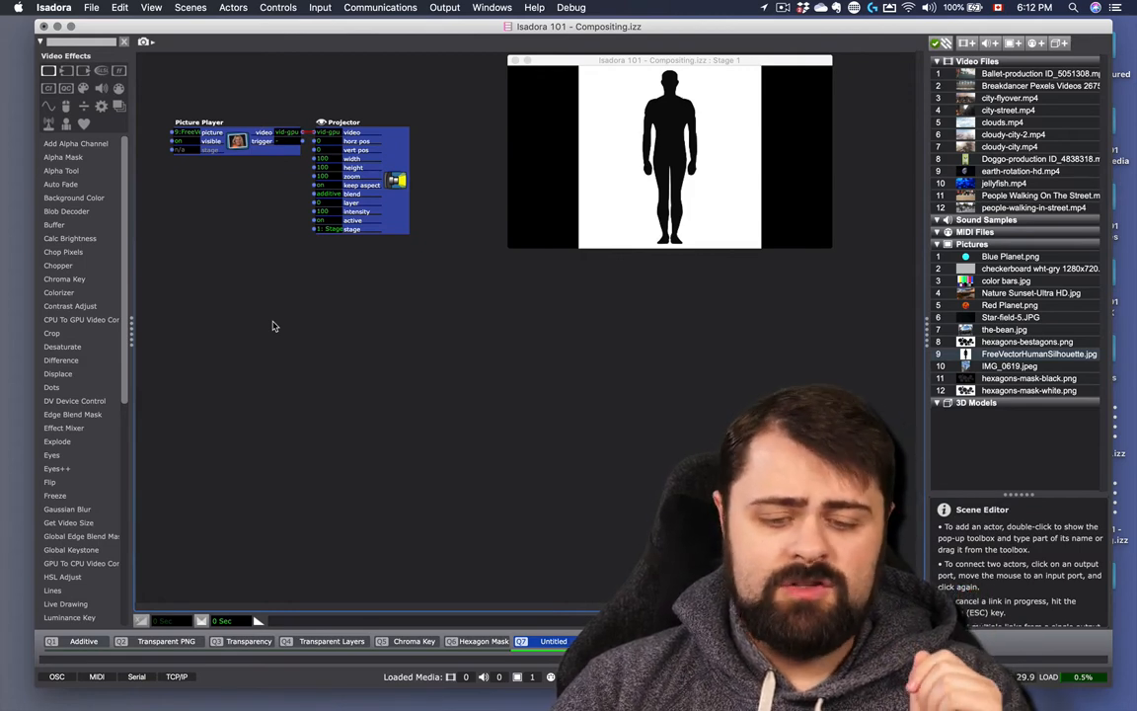
click(284, 313)
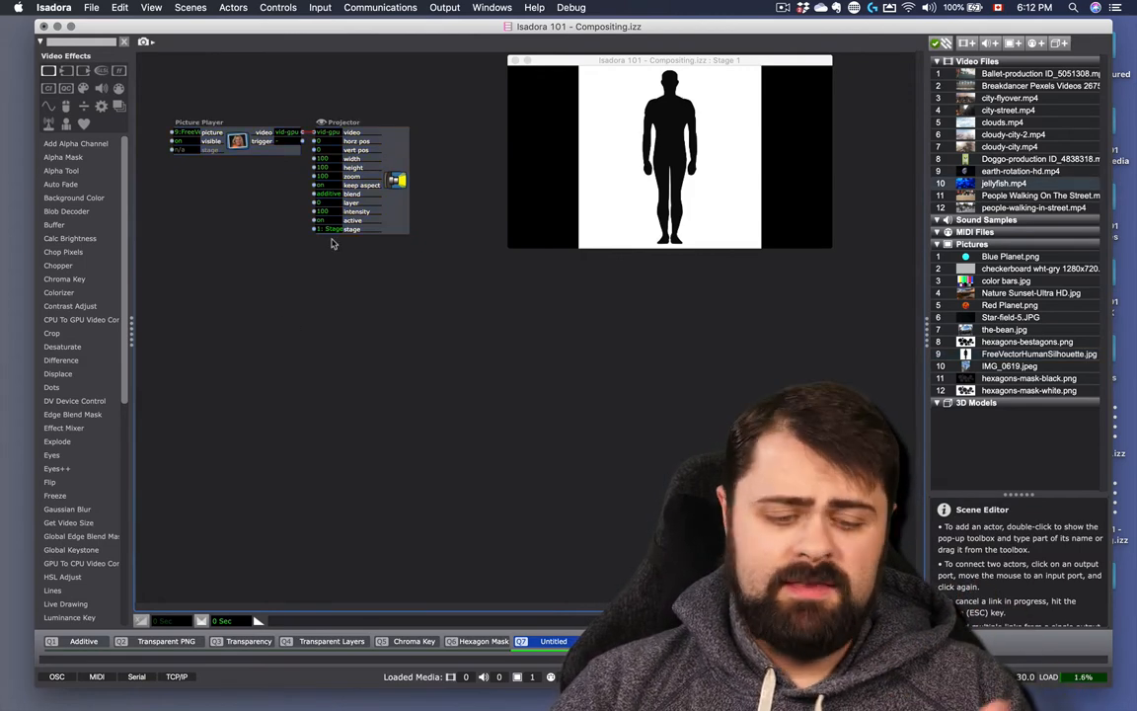
Set the silhouette Projector's blend mode to transparent and its layer to 1.
click(330, 194)
text(t)
key(Return)
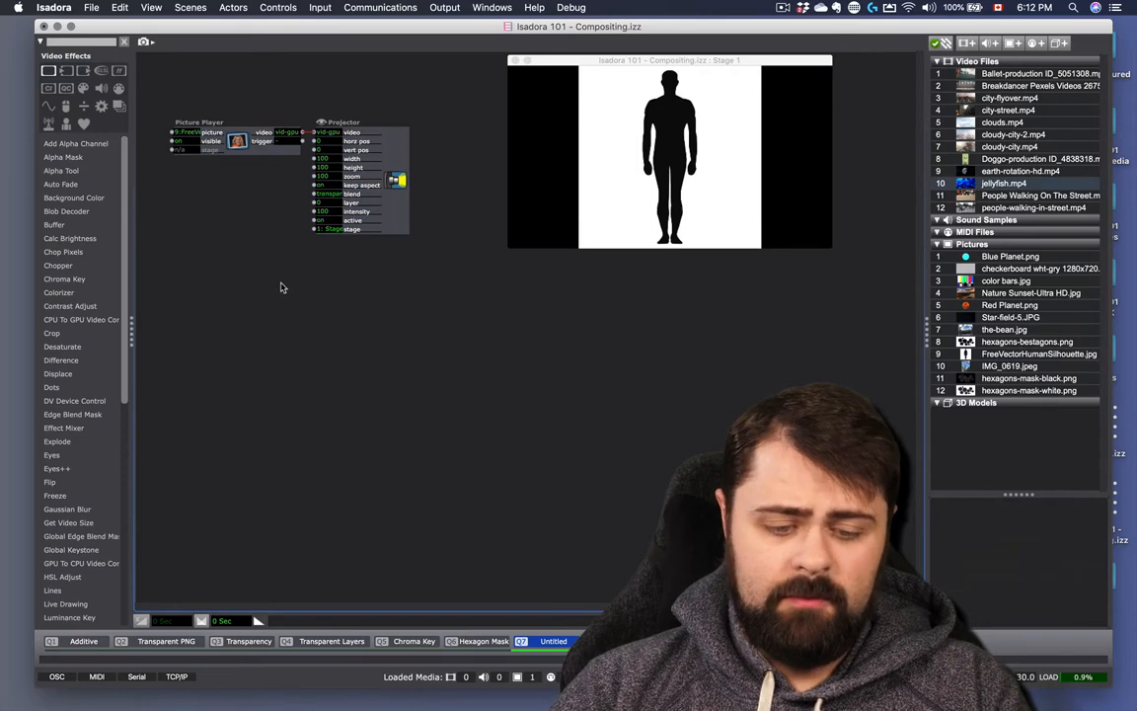
click(318, 203)
text(1)
key(Return)
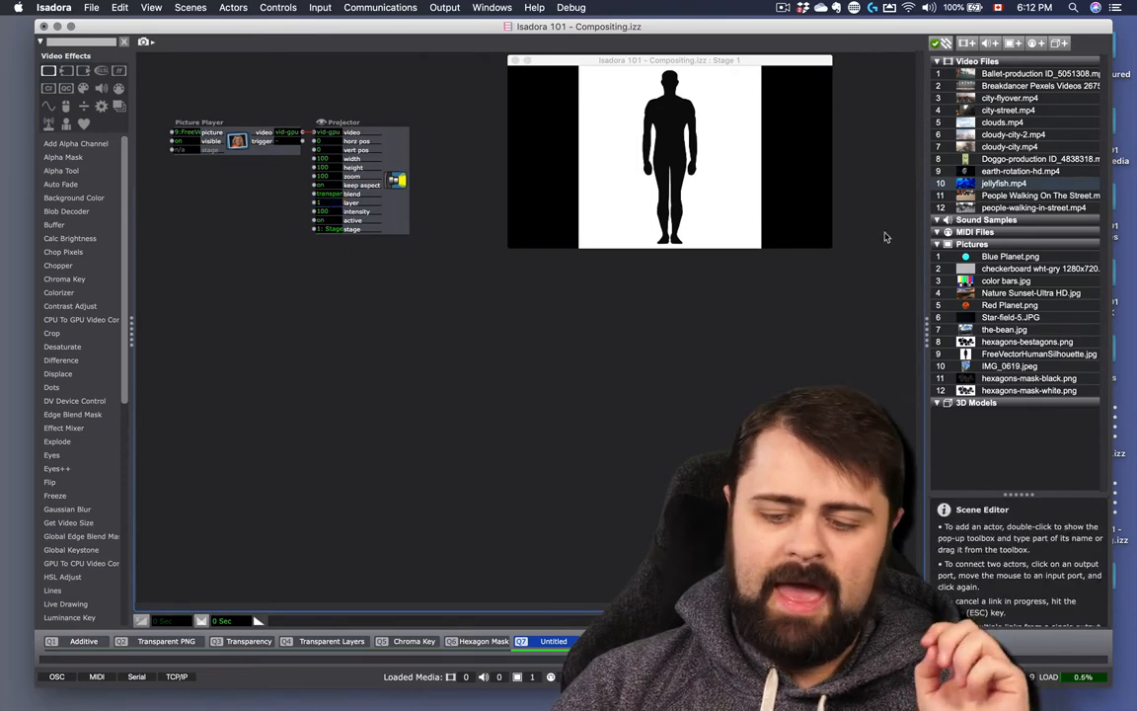
Add jellyfish.mp4 with its Projector below the silhouette, and place an Add Alpha Channel actor beneath it.
click(963, 185)
drag(963, 184, 194, 271)
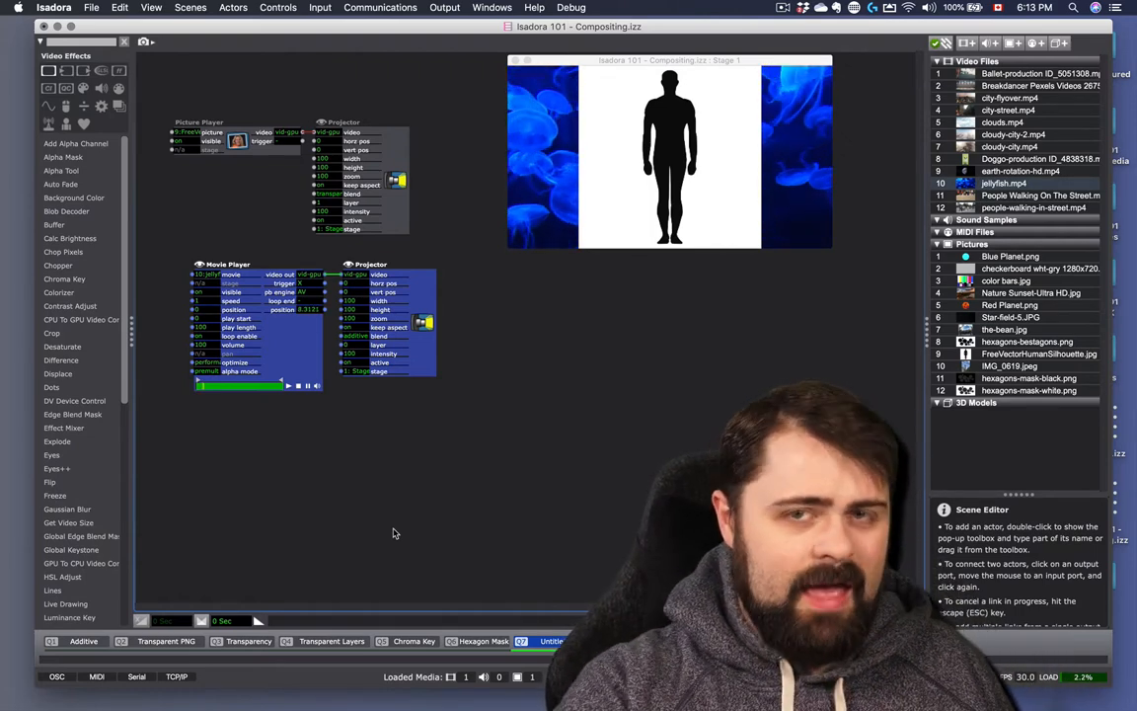
double_click(267, 406)
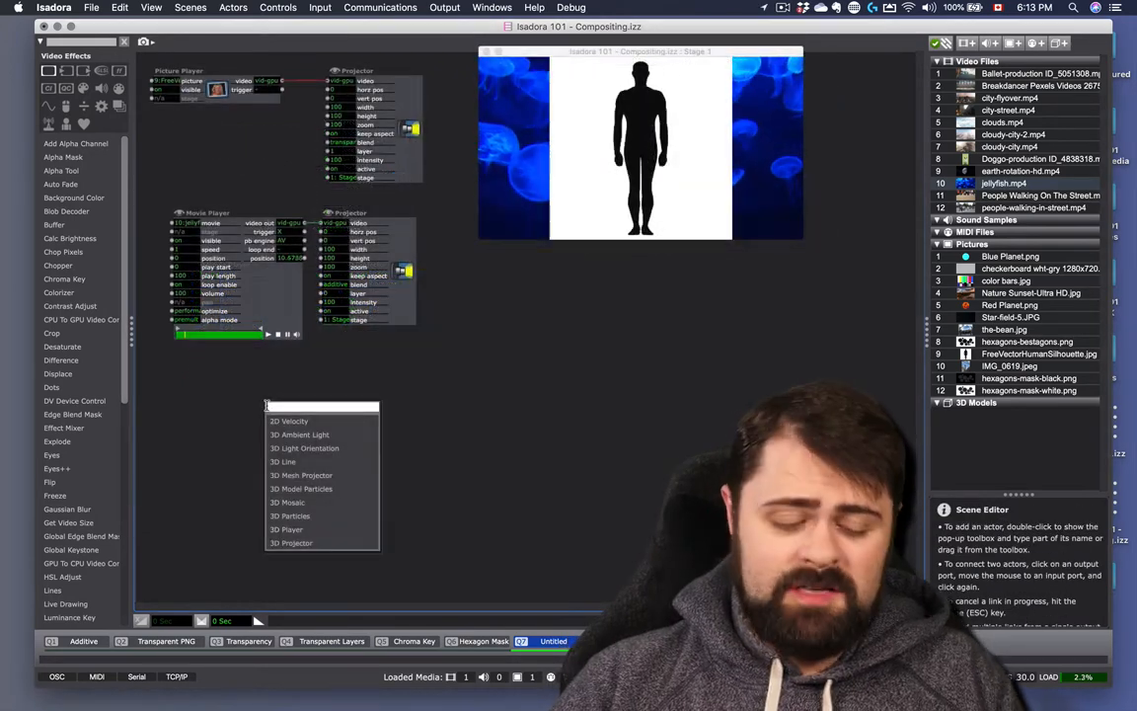
text(alpha)
key(Return)
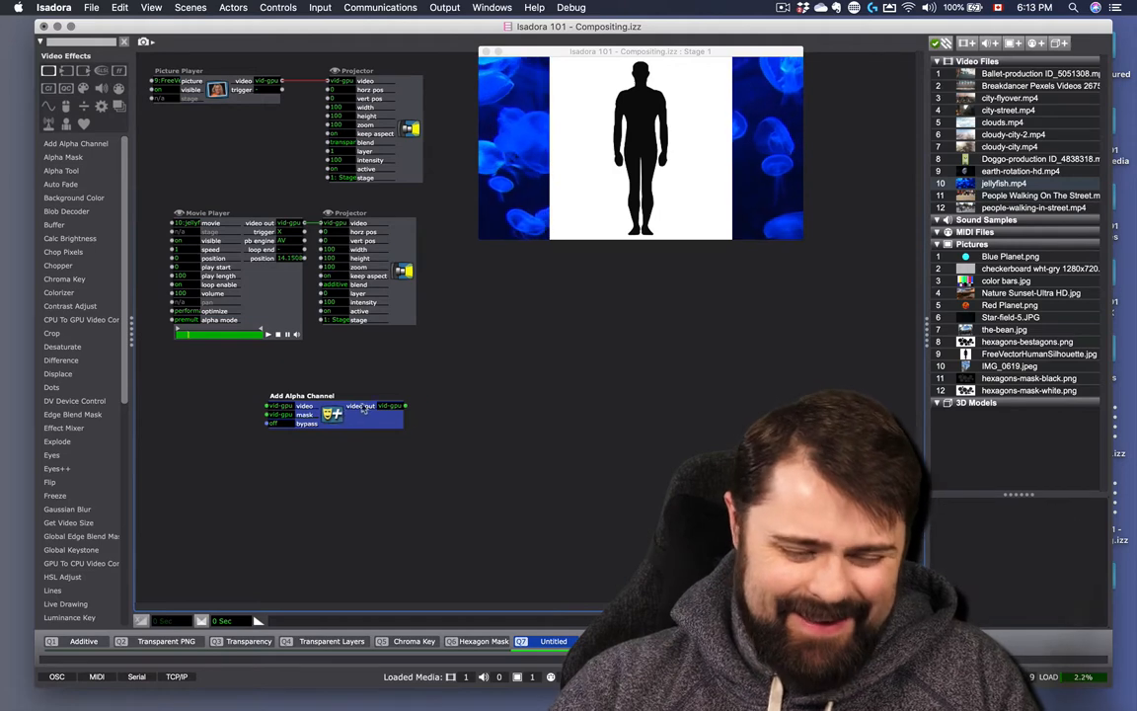
drag(347, 420, 428, 393)
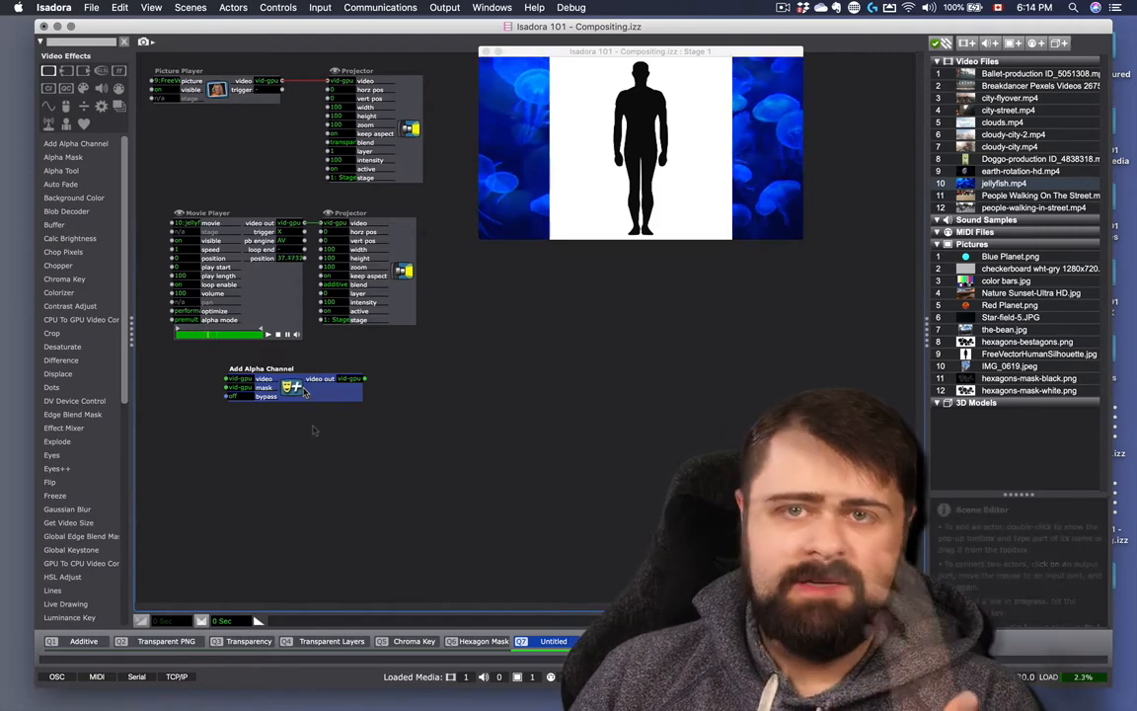
click(313, 430)
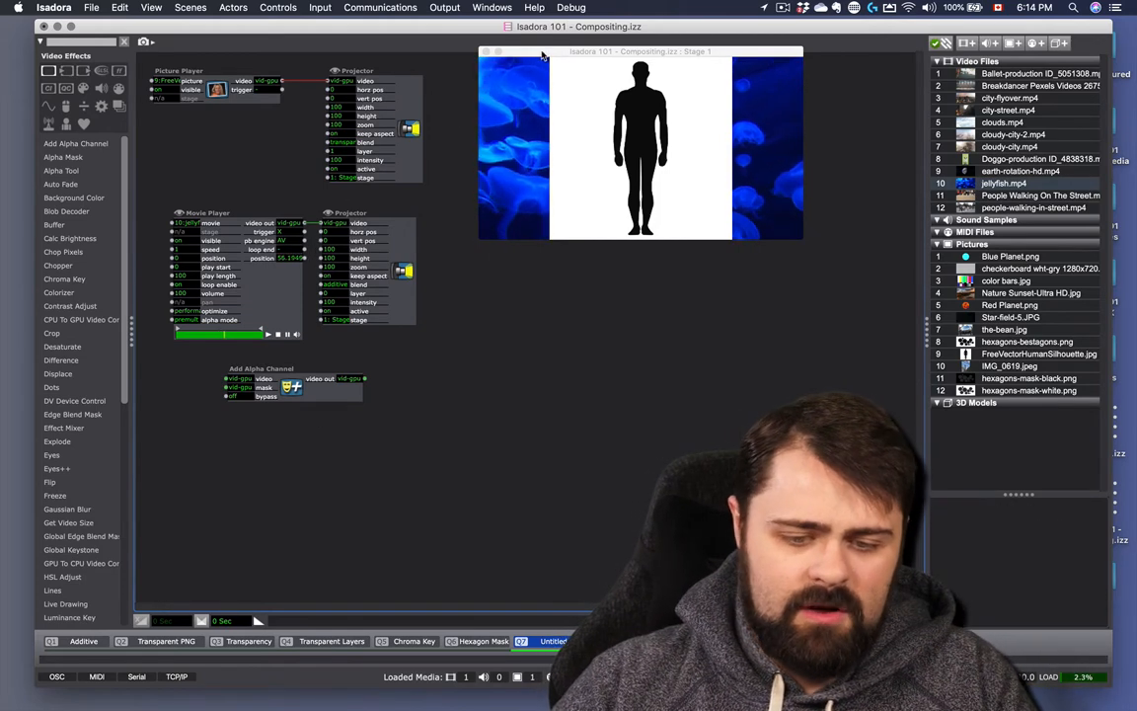
Disconnect both players from their Projectors and delete the silhouette's Projector.
drag(549, 51, 630, 49)
drag(317, 399, 253, 160)
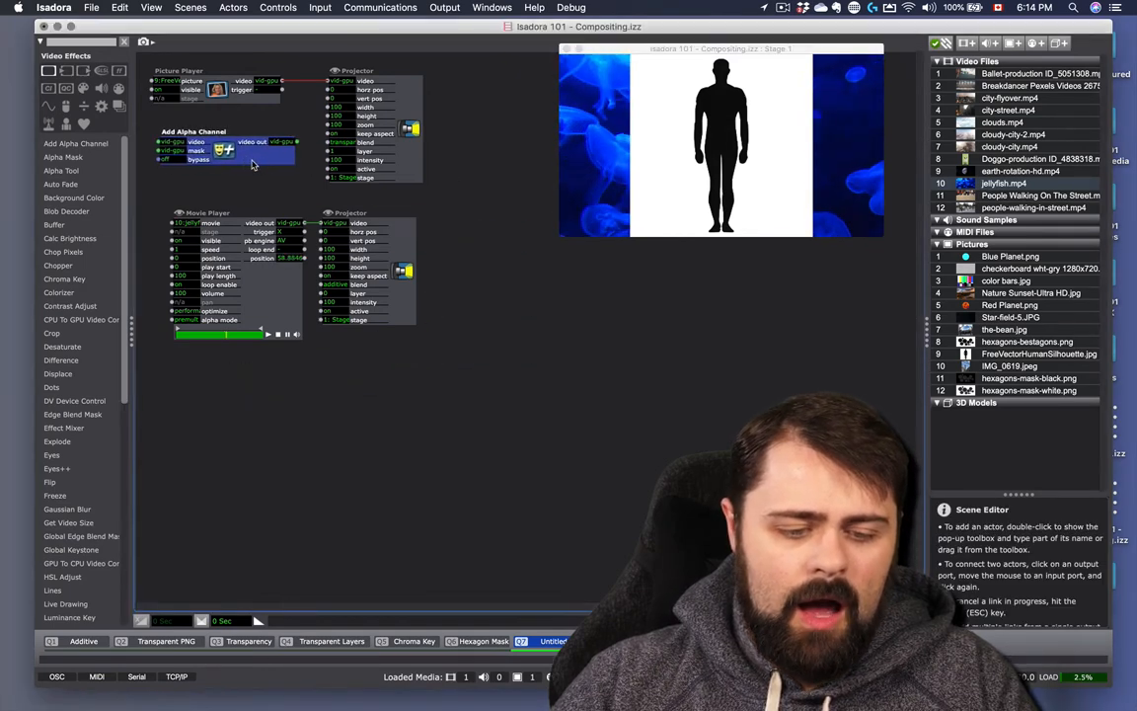
click(296, 81)
click(319, 234)
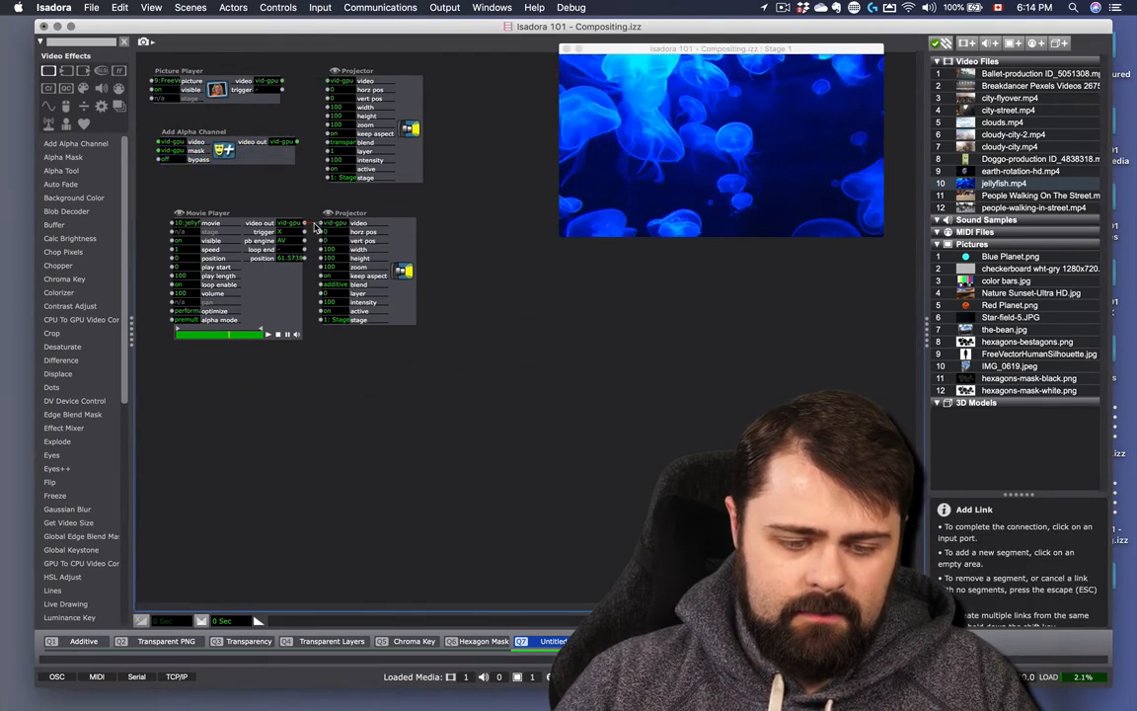
click(403, 116)
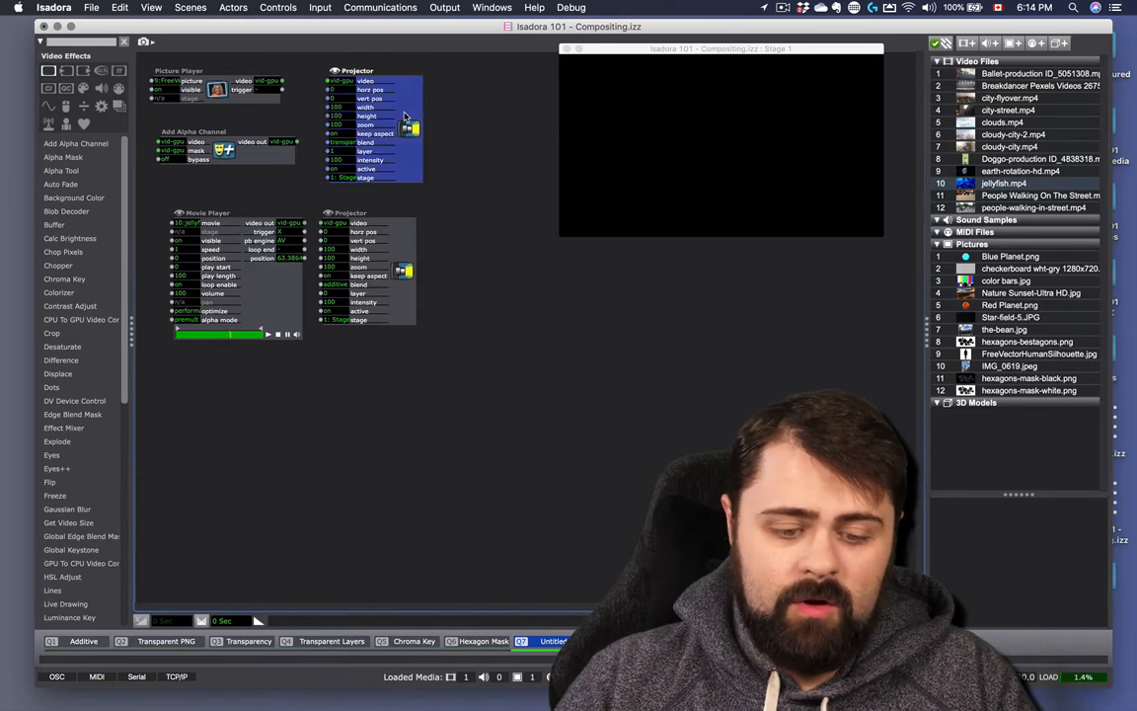
key(BackSpace)
Rearrange the actors so Add Alpha Channel sits beside the jellyfish Movie Player, with the remaining Projector moved out of the way.
drag(386, 242, 502, 99)
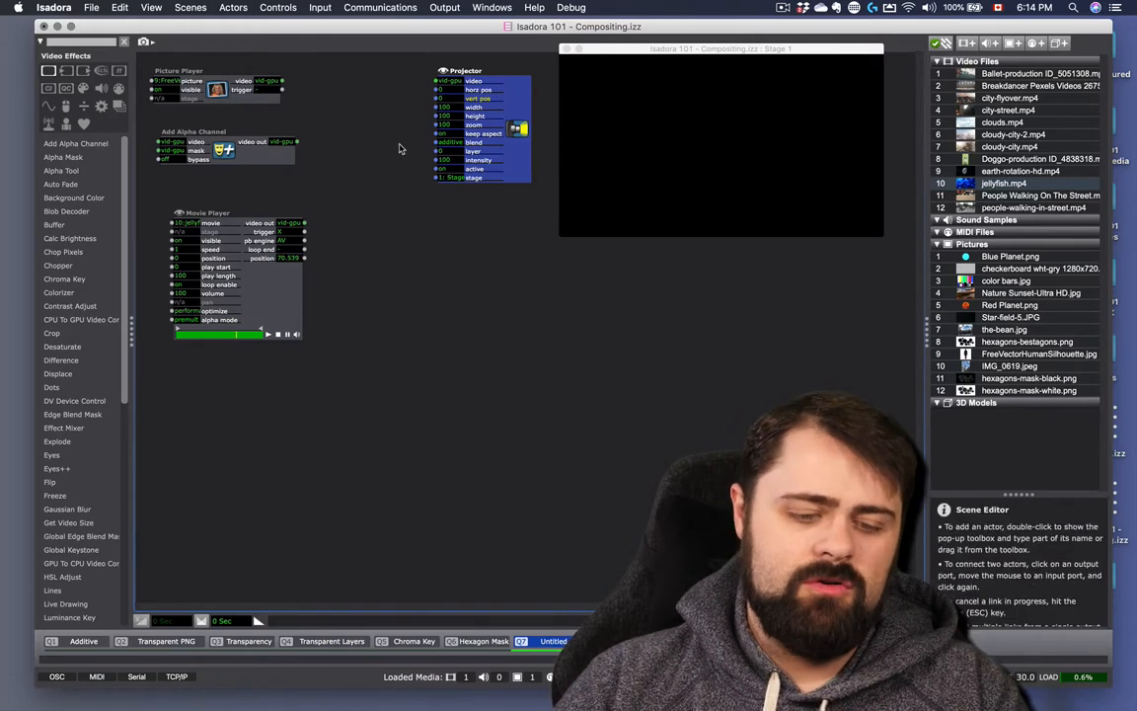
drag(248, 150, 343, 157)
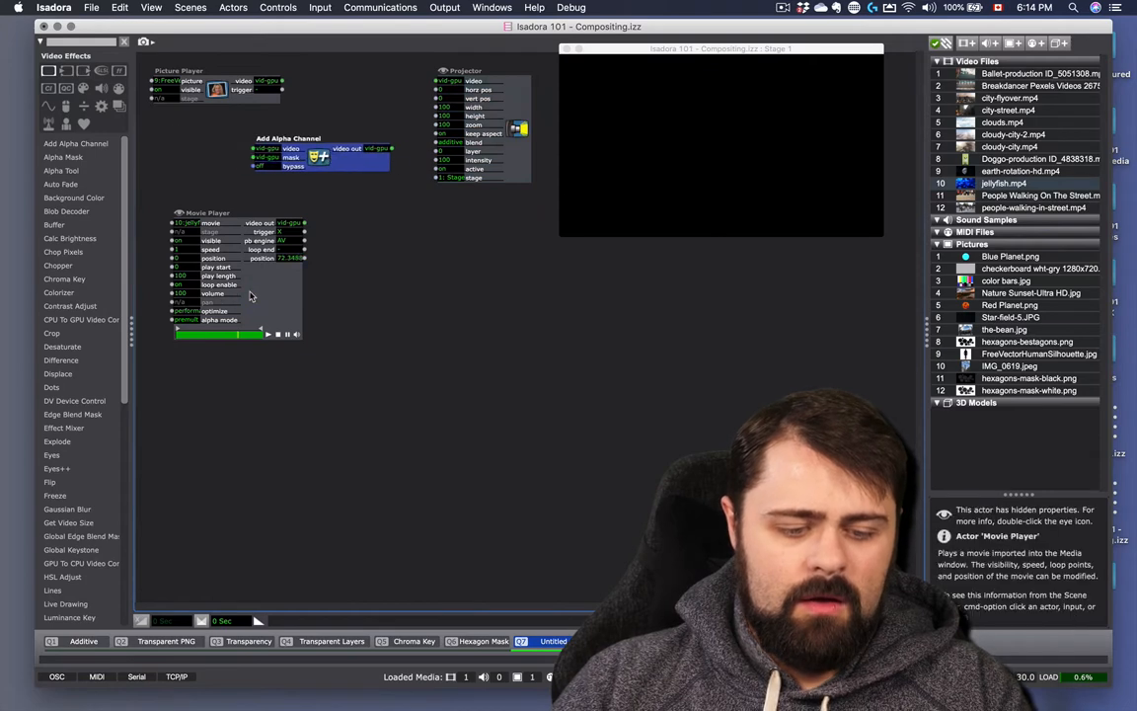
drag(249, 297, 229, 297)
drag(329, 146, 417, 234)
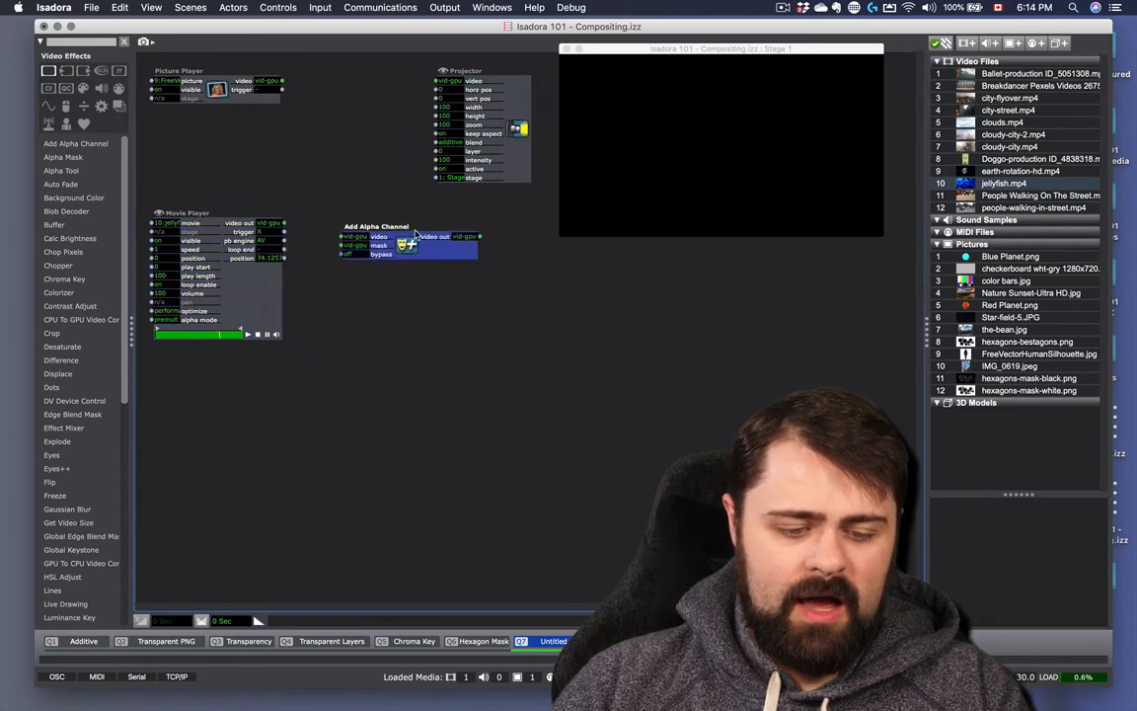
Route the jellyfish Movie Player's video through the Add Alpha Channel's video input and on to the Projector.
click(283, 225)
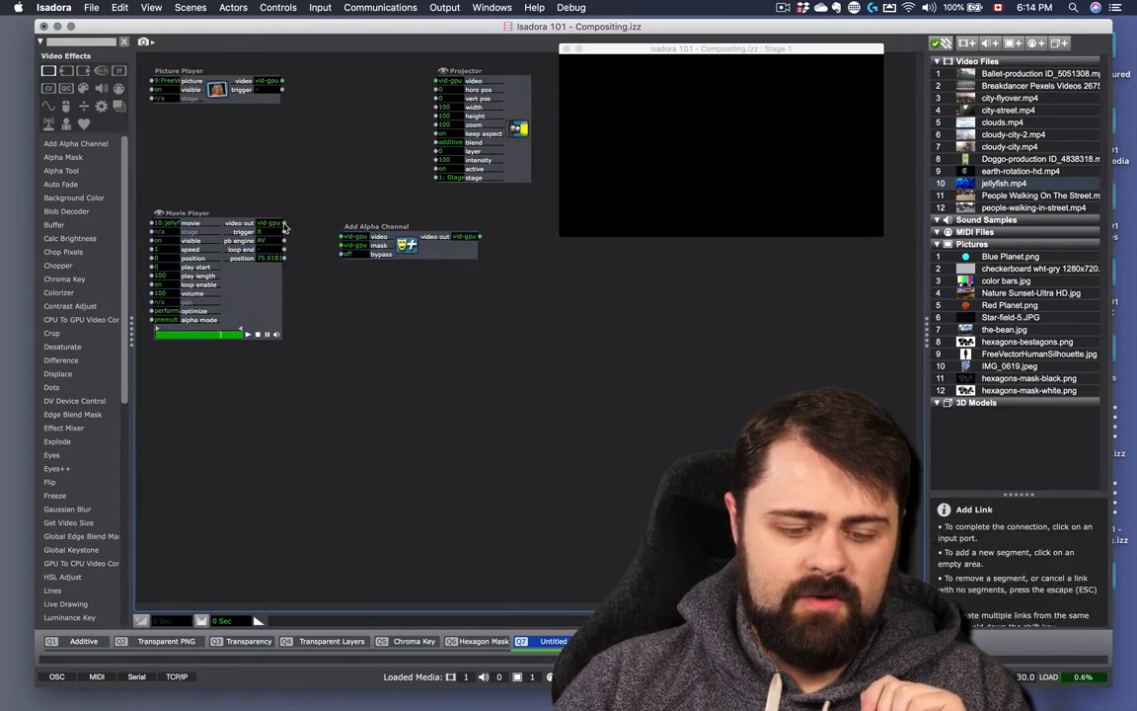
click(340, 237)
drag(392, 239, 378, 225)
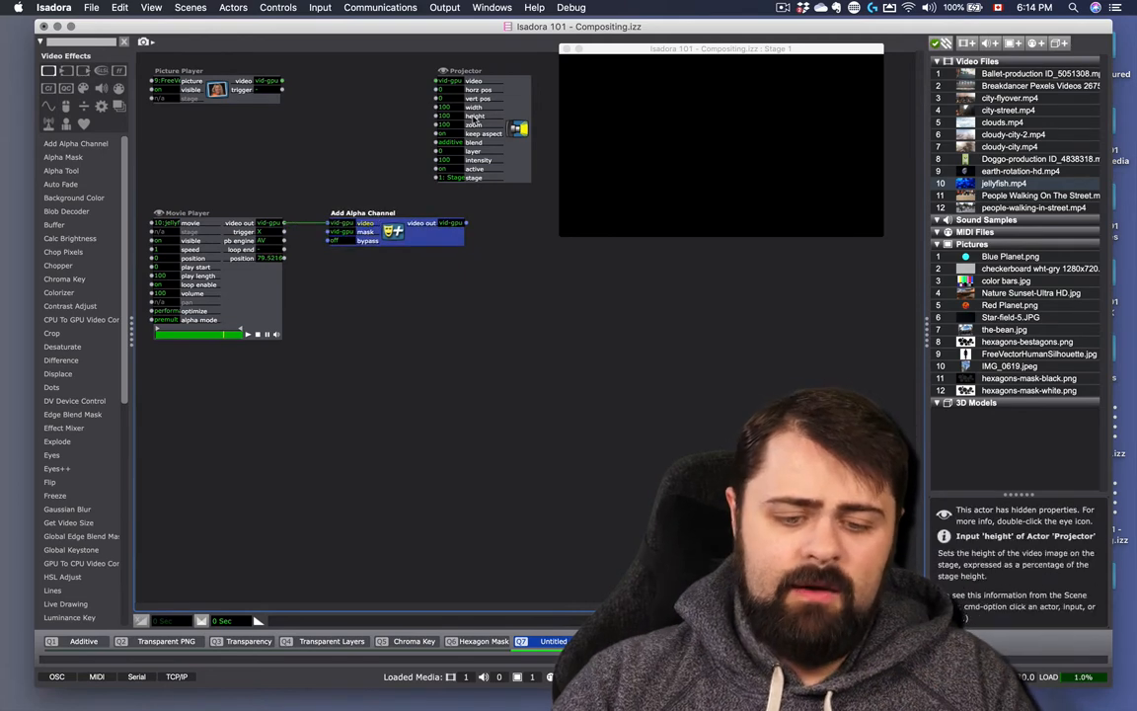
click(506, 109)
drag(506, 109, 564, 249)
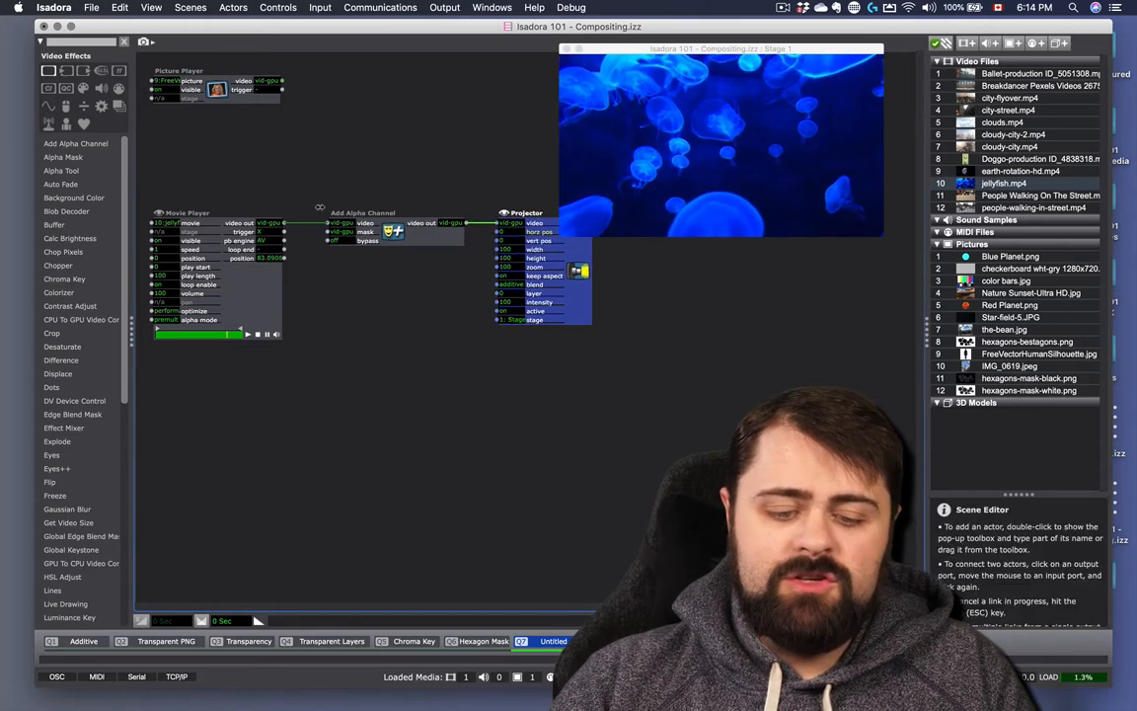
Place the silhouette Picture Player below the jellyfish chain and connect its video output to the Add Alpha Channel's mask input.
drag(210, 177, 444, 266)
drag(551, 298, 543, 265)
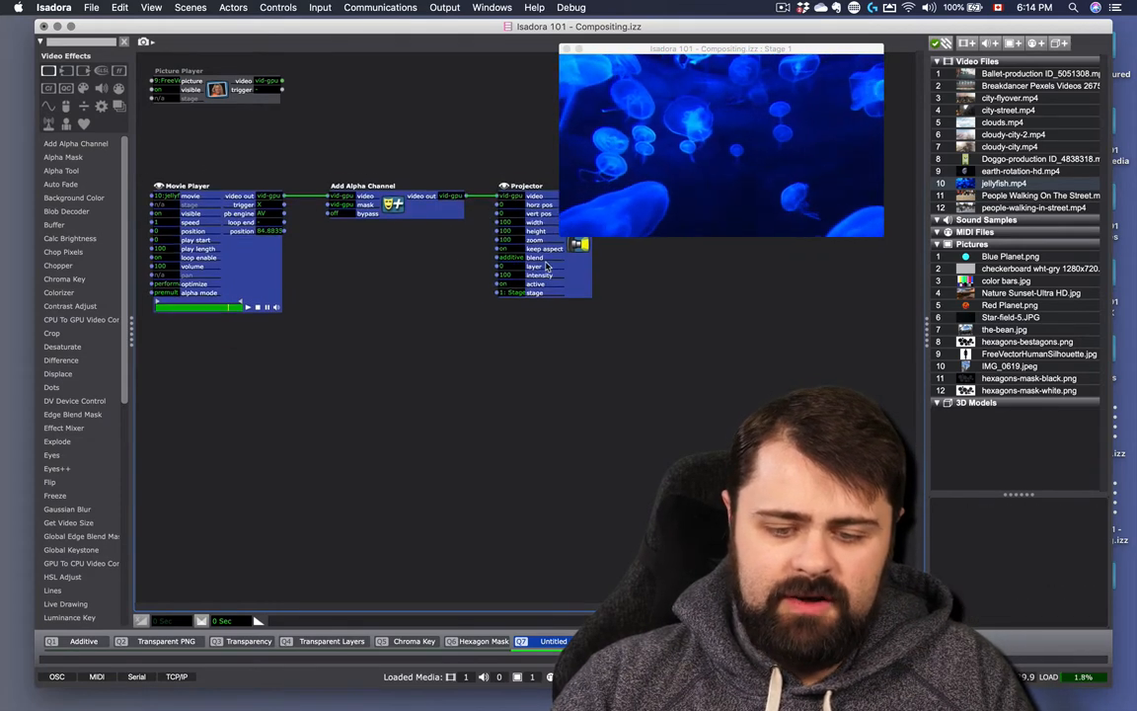
click(424, 342)
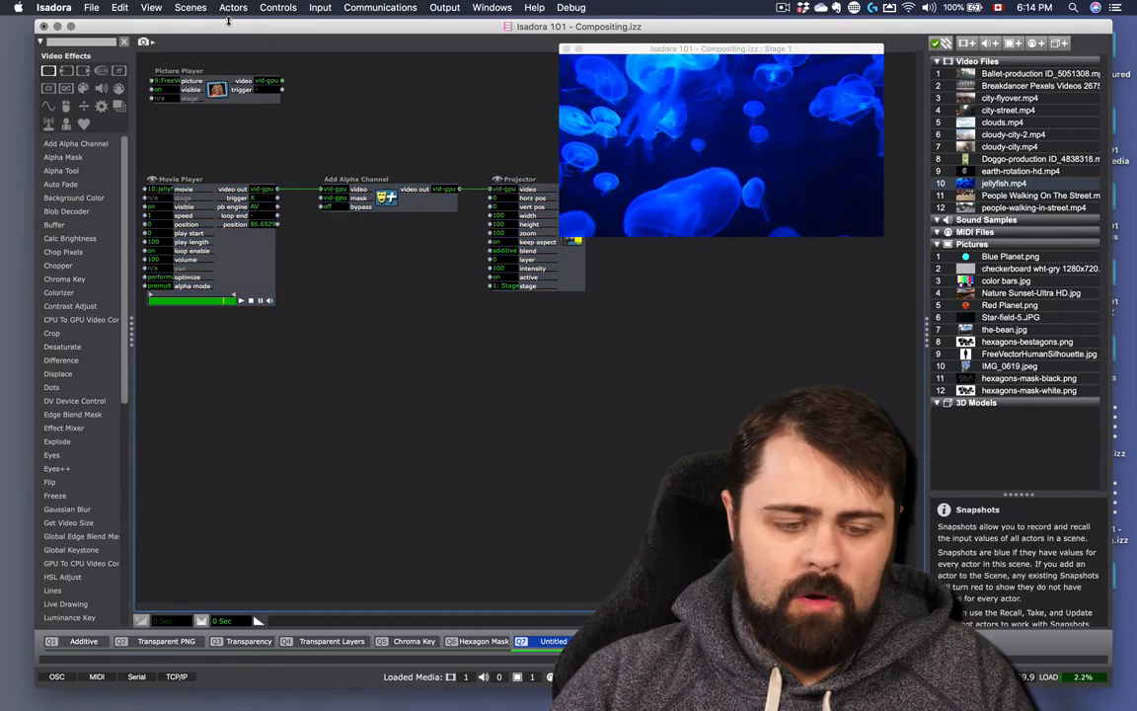
drag(200, 87, 203, 345)
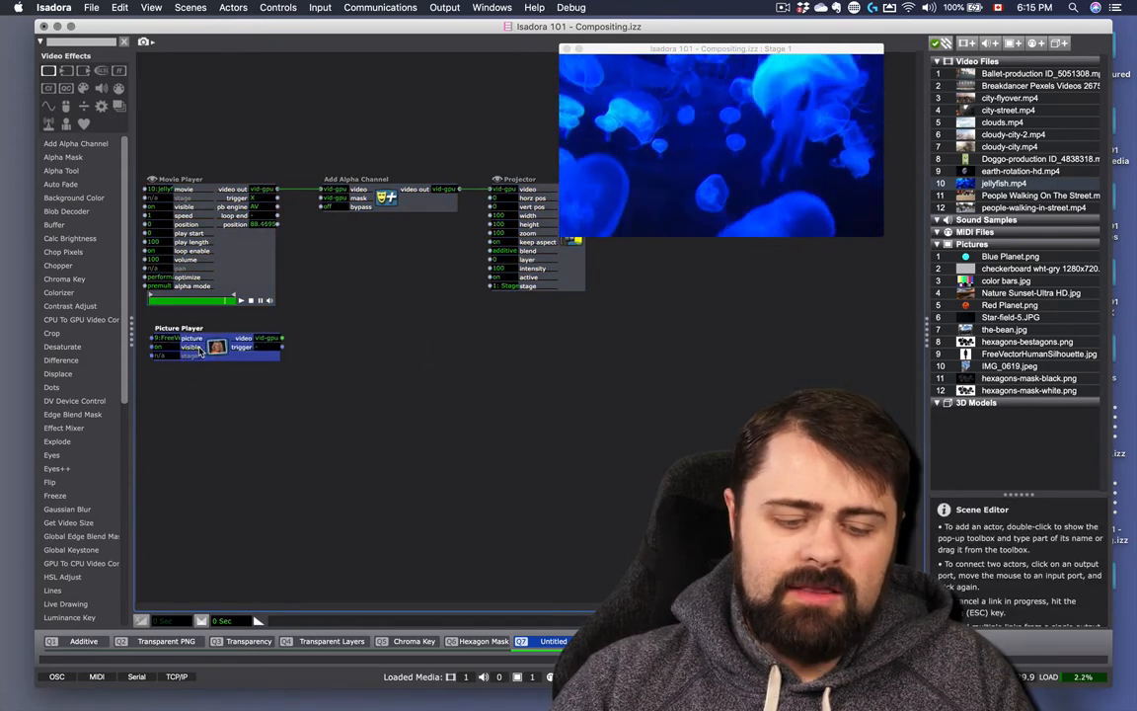
click(284, 337)
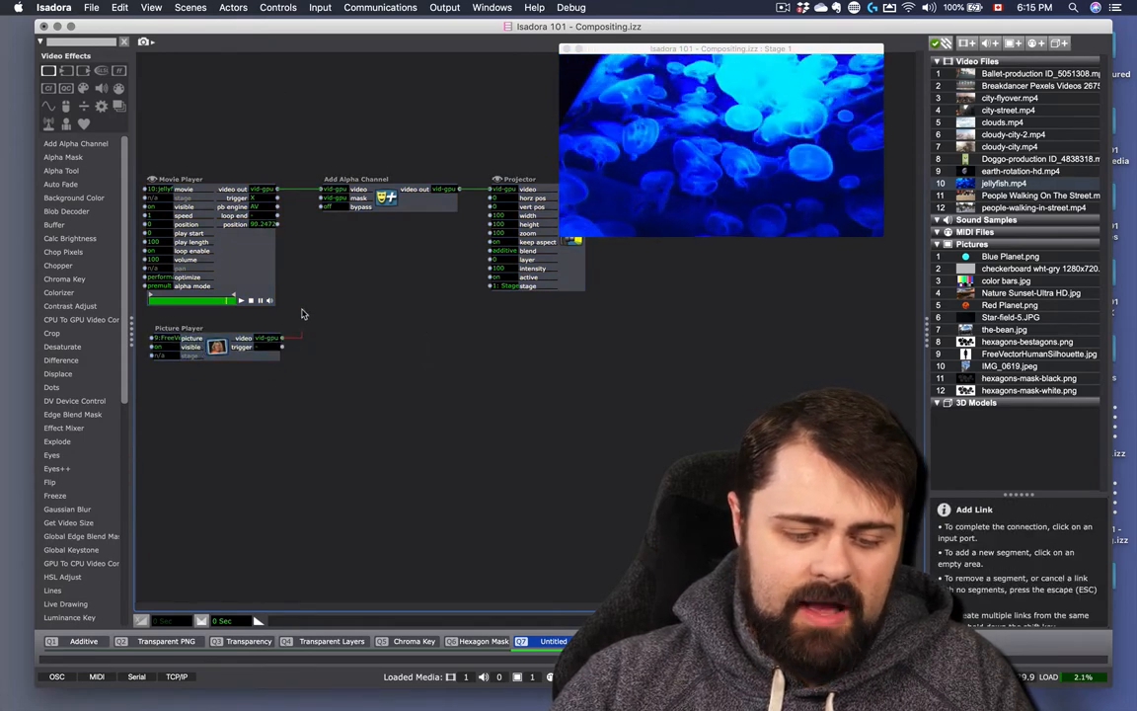
click(322, 200)
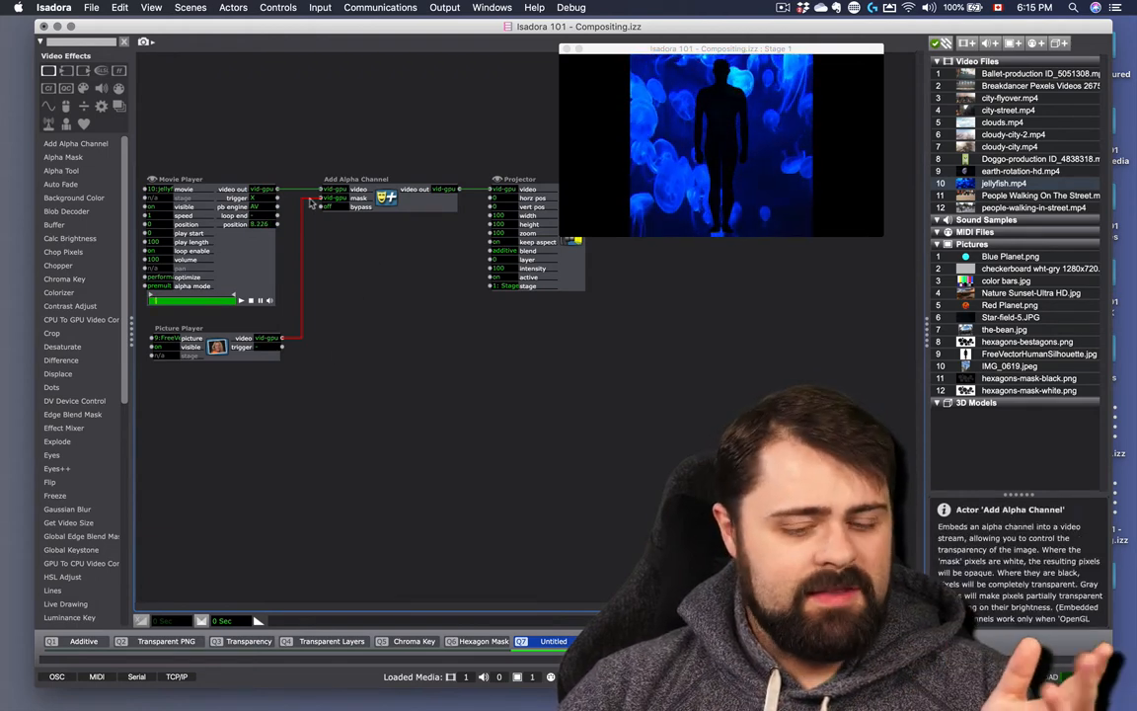
Move Add Alpha Channel and its Projector aside to make room, and add a Video Inverter actor beside the silhouette Picture Player.
drag(322, 138, 506, 256)
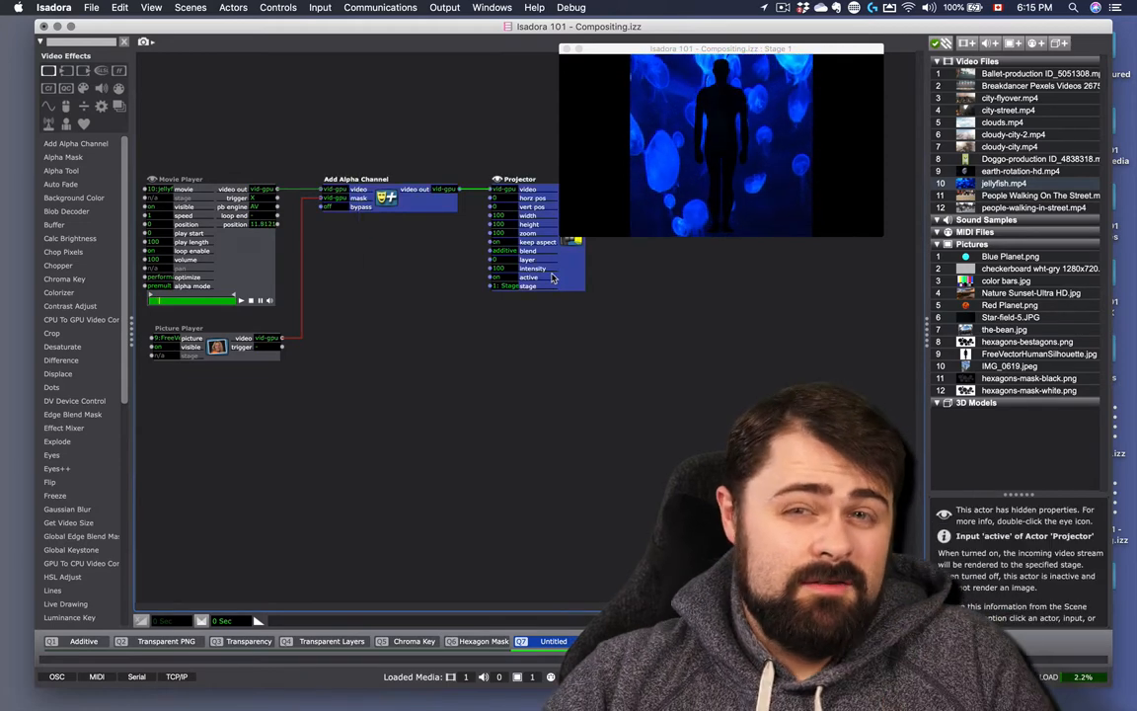
drag(551, 278, 658, 278)
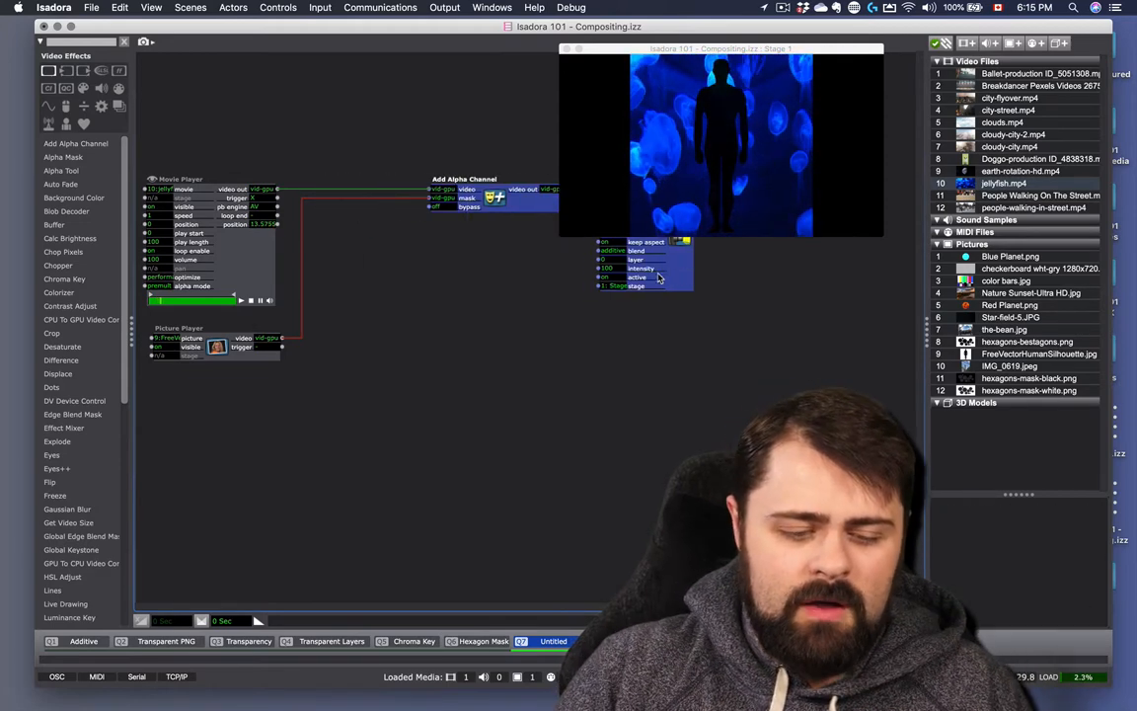
double_click(383, 347)
text(video)
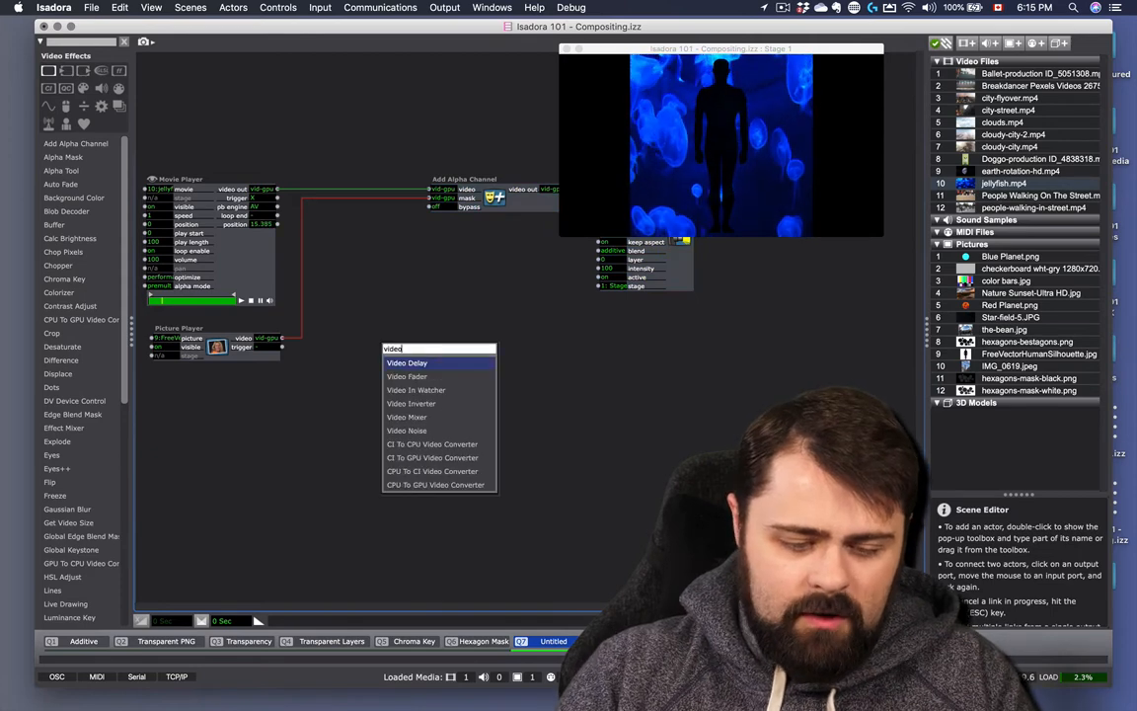
key(Down)
key(Down)
key(Down)
key(Return)
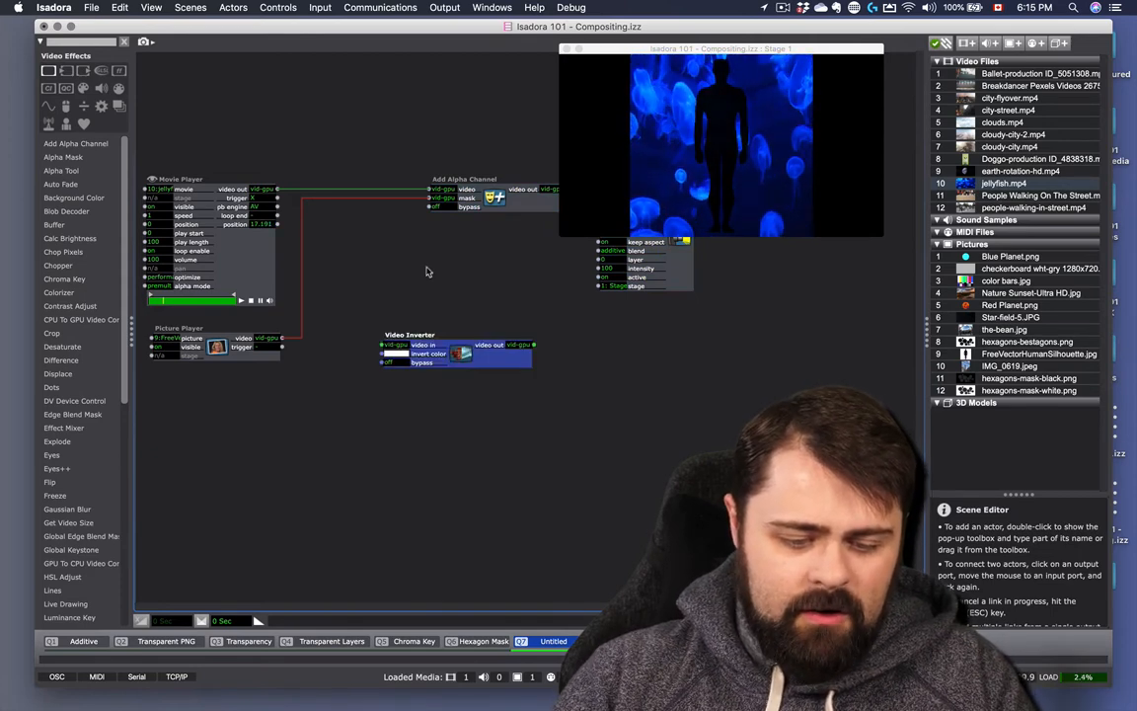
Replace the direct mask link by routing the silhouette Picture Player through the Video Inverter into the Add Alpha Channel's mask input.
key(Delete)
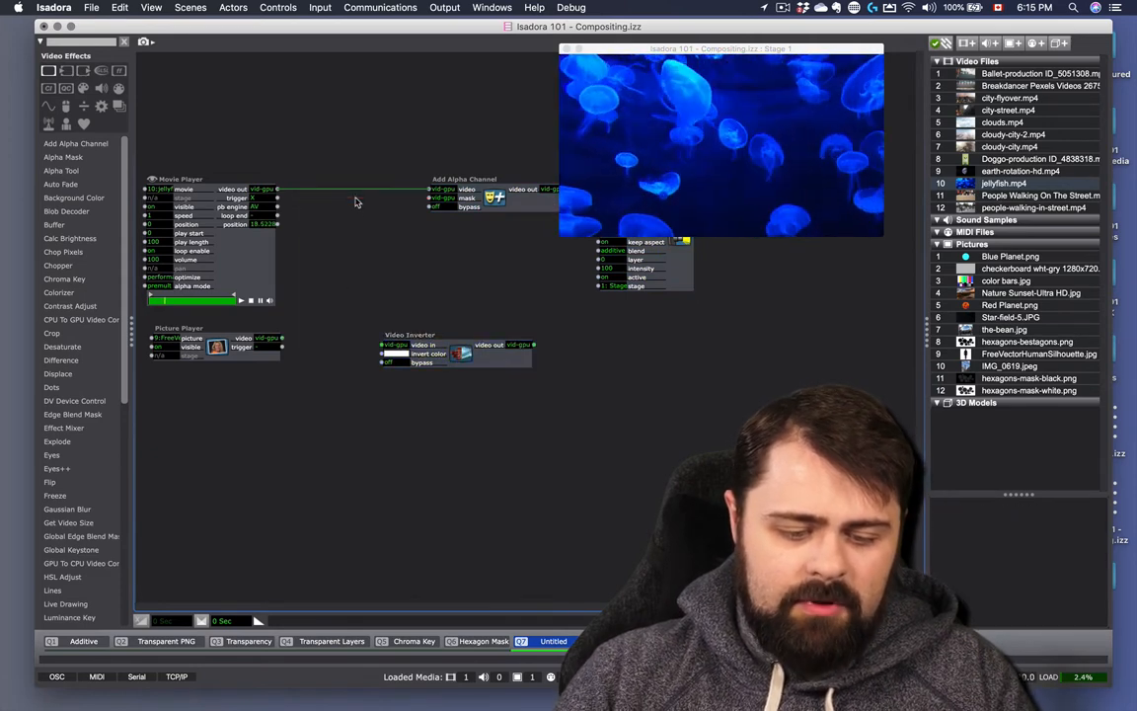
click(283, 337)
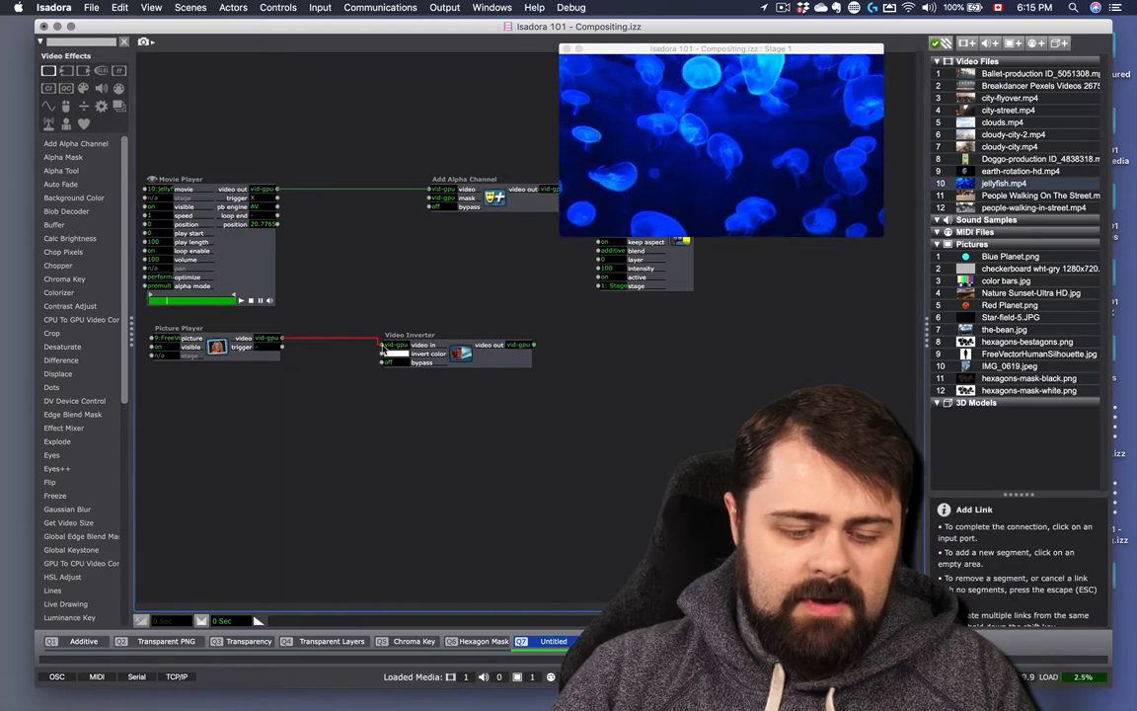
click(383, 345)
click(534, 347)
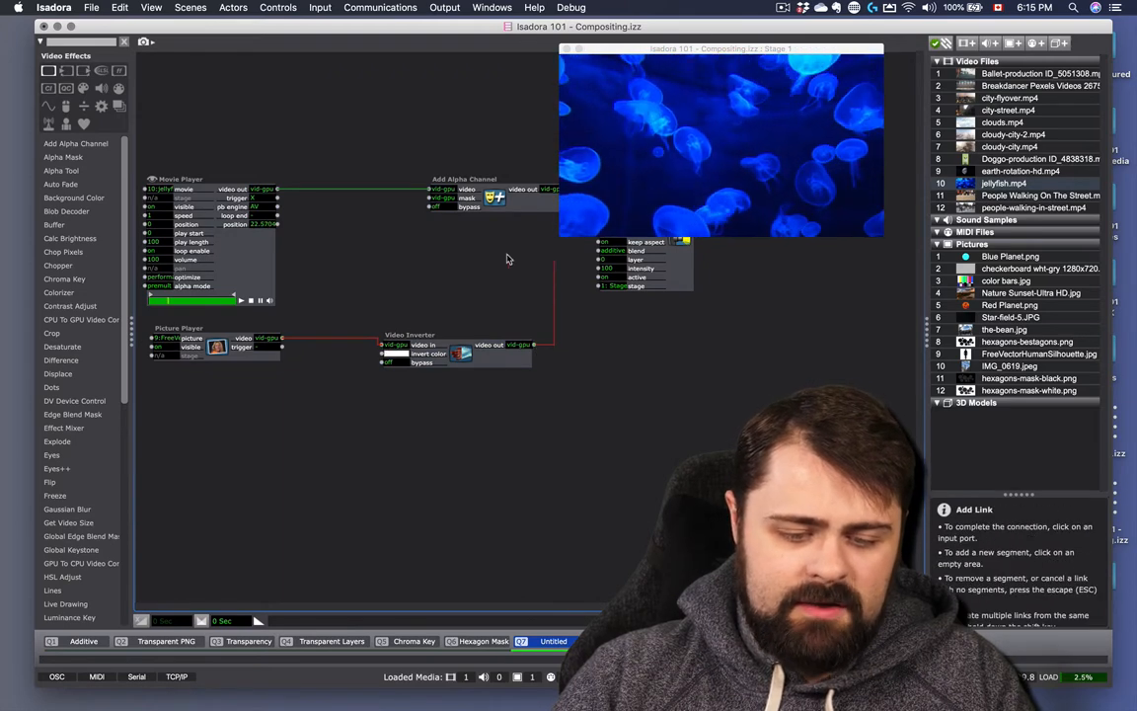
click(431, 201)
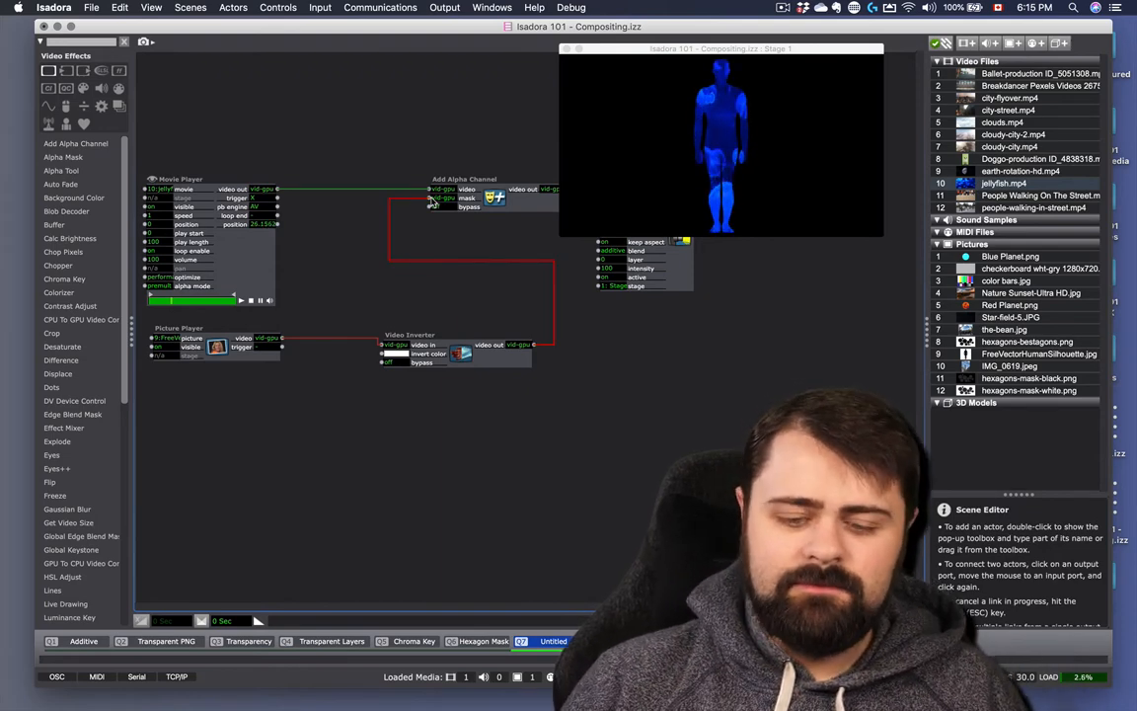
Shift the Video Inverter and the jellyfish Projector aside, and set that Projector's blend to transparent and layer to 1.
mouse_move(485, 364)
mouse_down()
mouse_move(470, 343)
mouse_move(494, 356)
mouse_up()
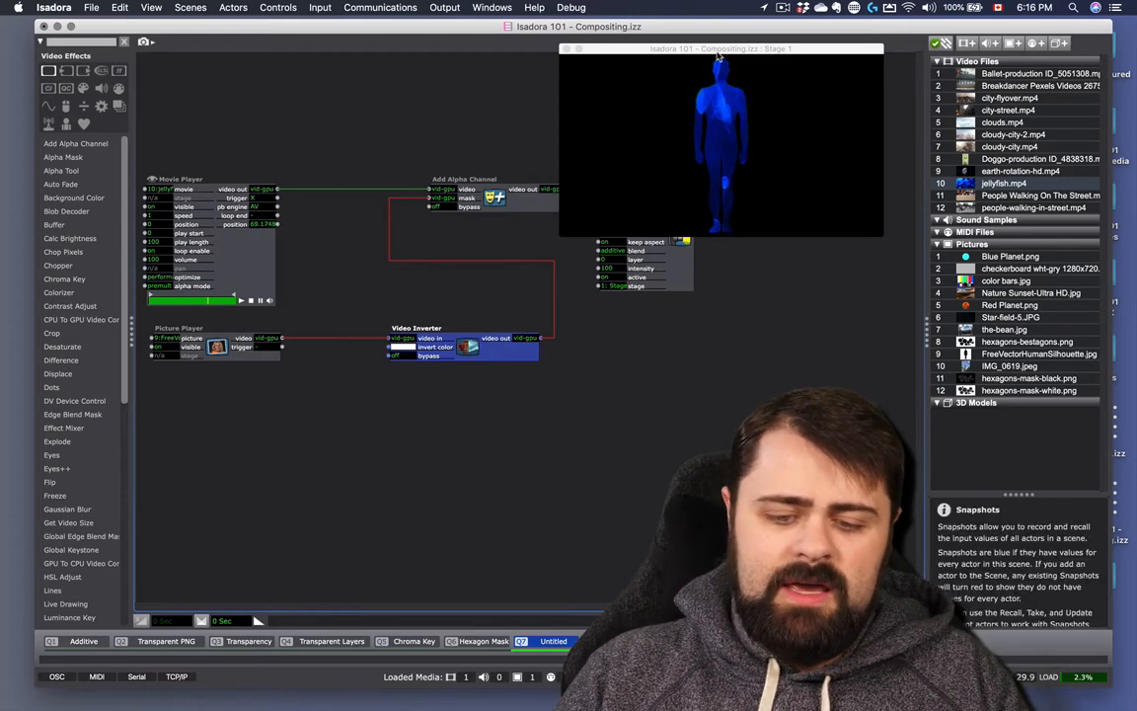
drag(720, 49, 371, 71)
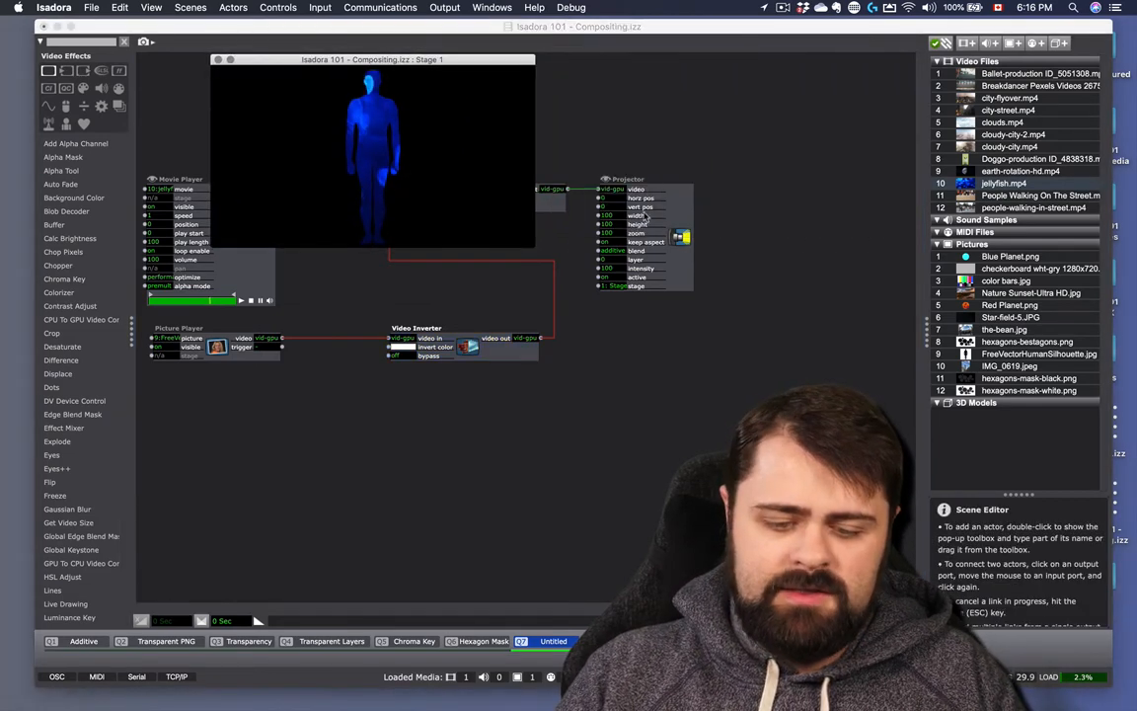
drag(686, 242, 726, 241)
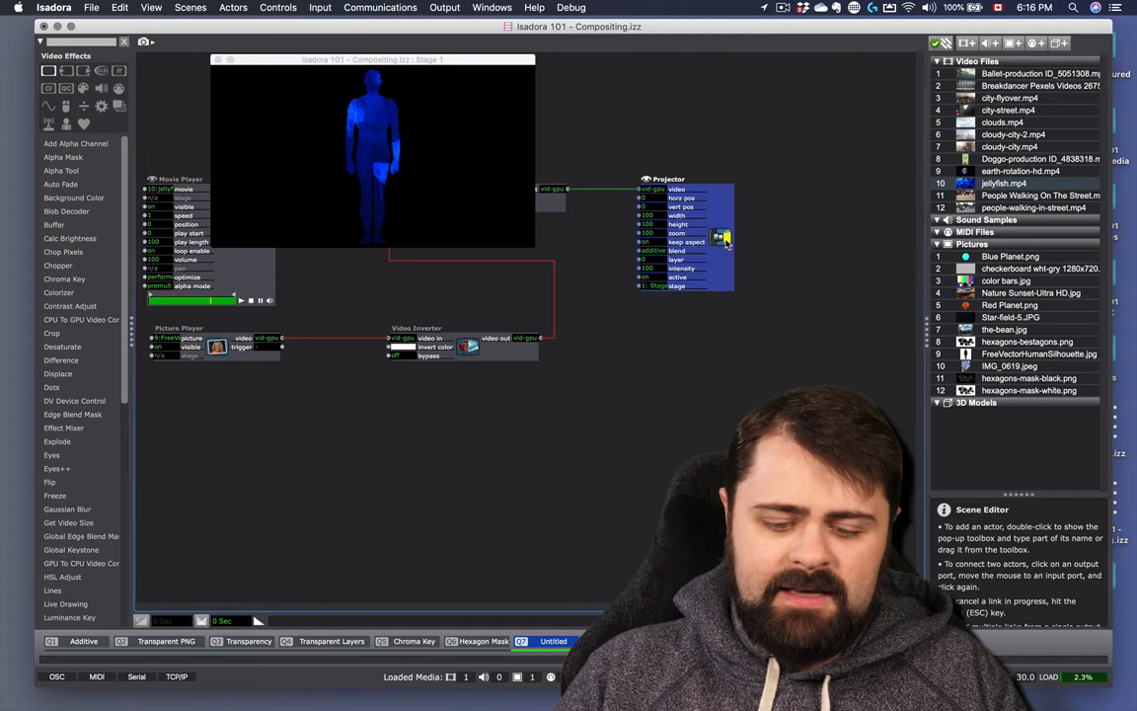
click(656, 253)
text(t)
click(616, 307)
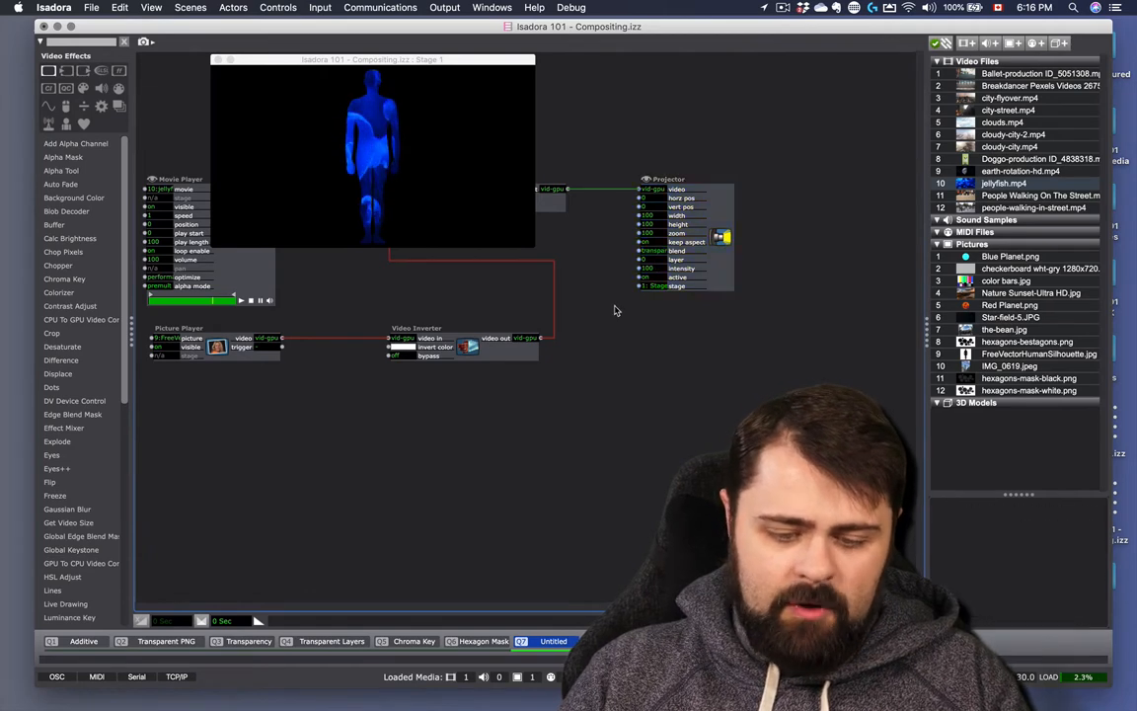
click(653, 259)
text(1)
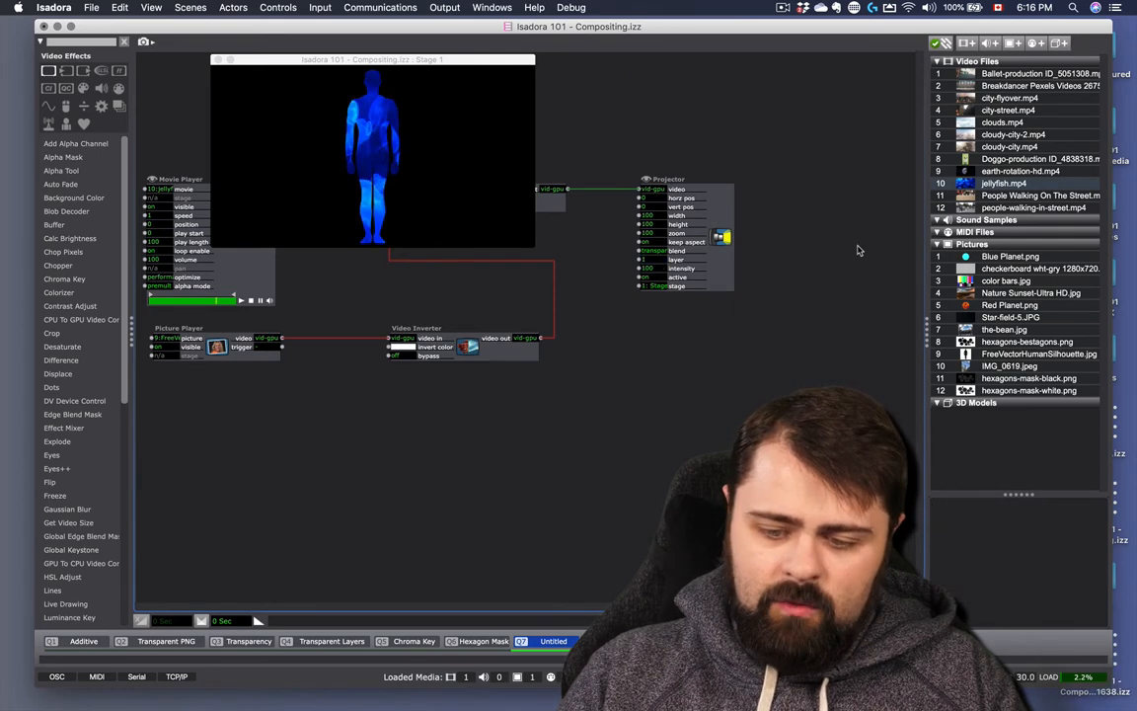
Add people-walking-in-street.mp4 to the scene as a Movie Player with its own Projector below the silhouette Picture Player.
mouse_move(943, 195)
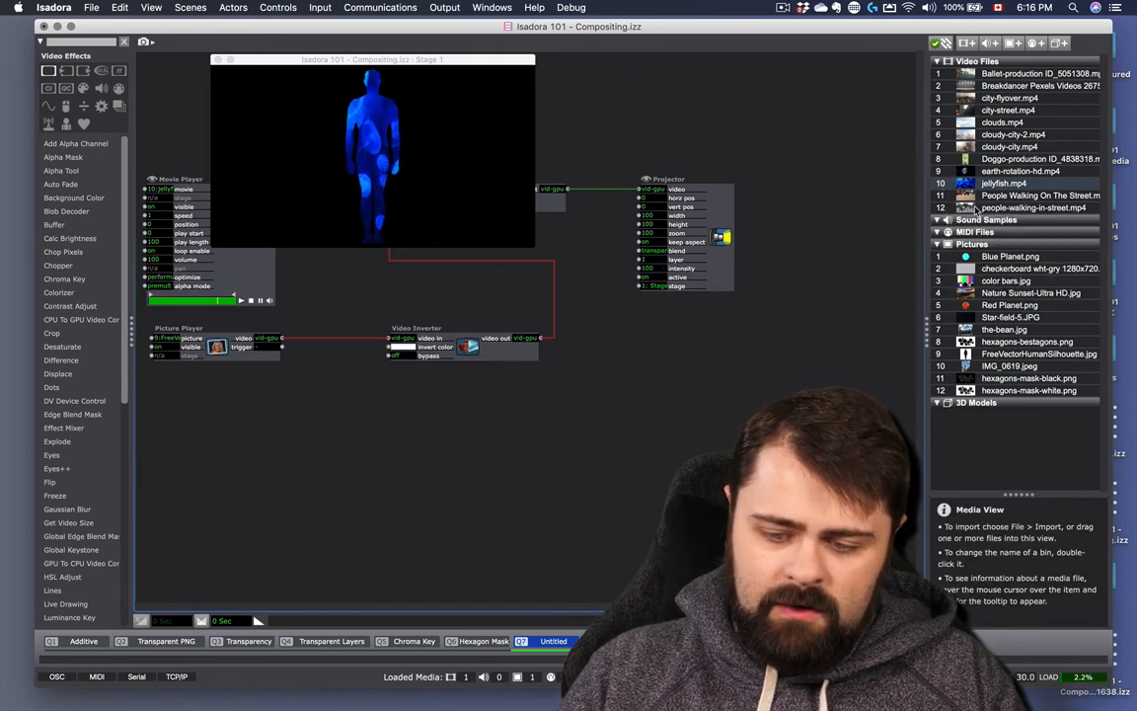
click(978, 208)
drag(977, 208, 237, 434)
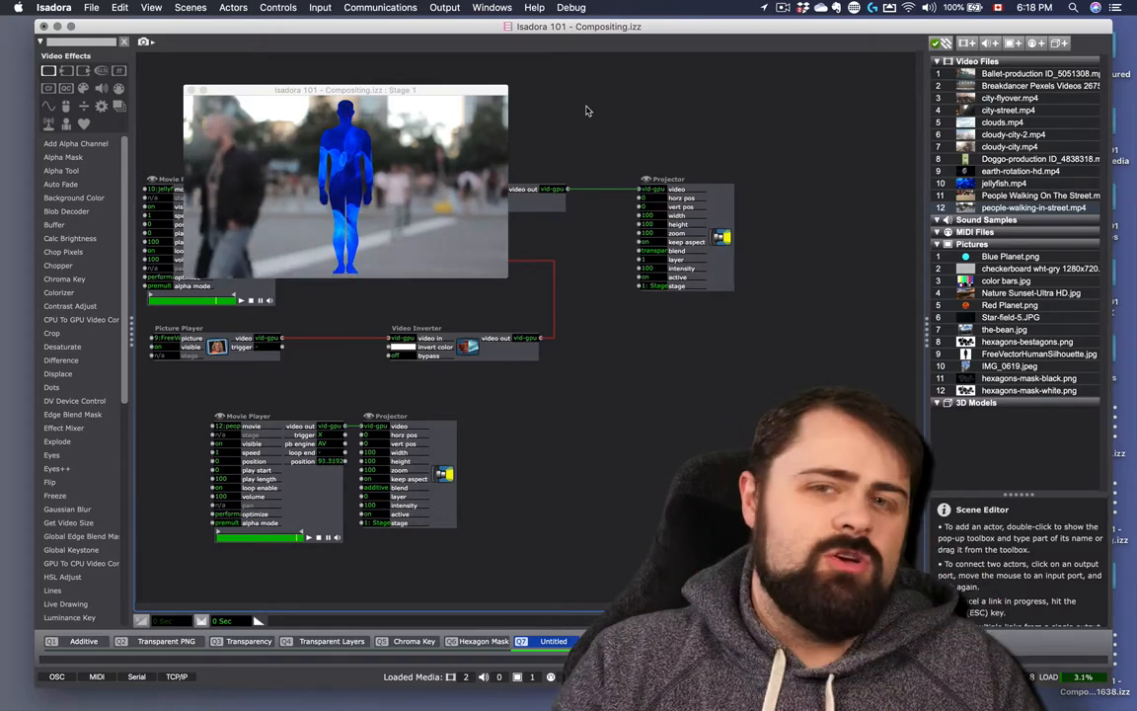
Delete the silhouette Picture Player and the Video Inverter from the mask chain.
drag(474, 90, 783, 86)
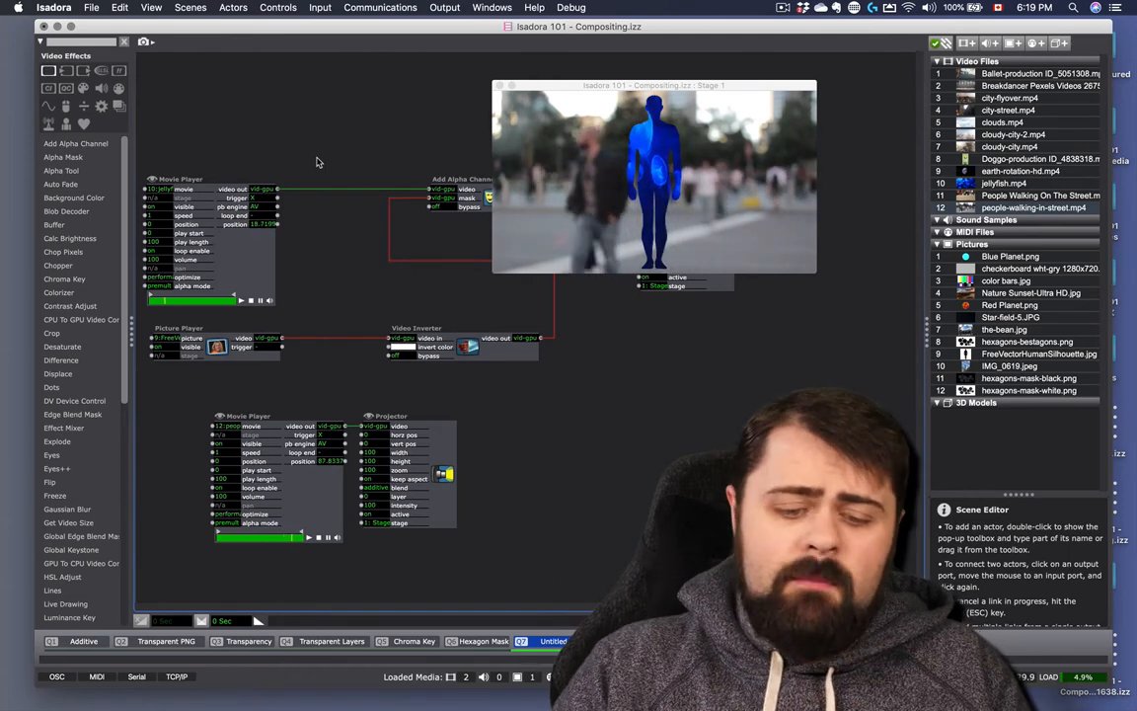
drag(247, 146, 342, 205)
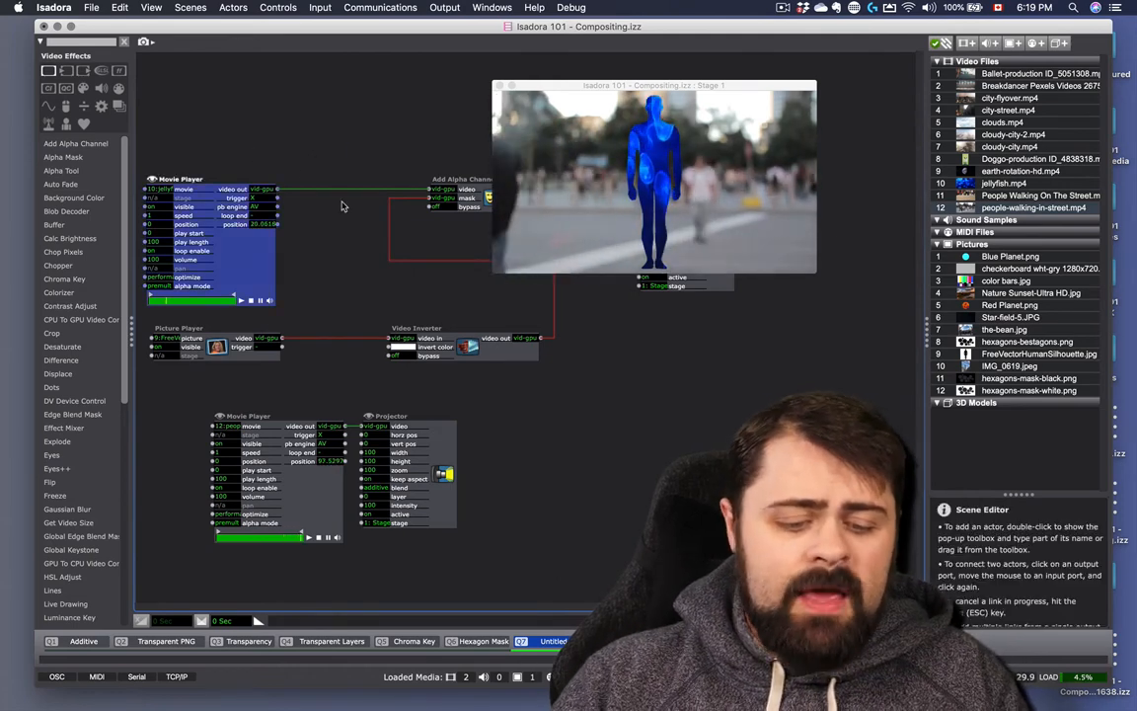
click(296, 292)
click(235, 349)
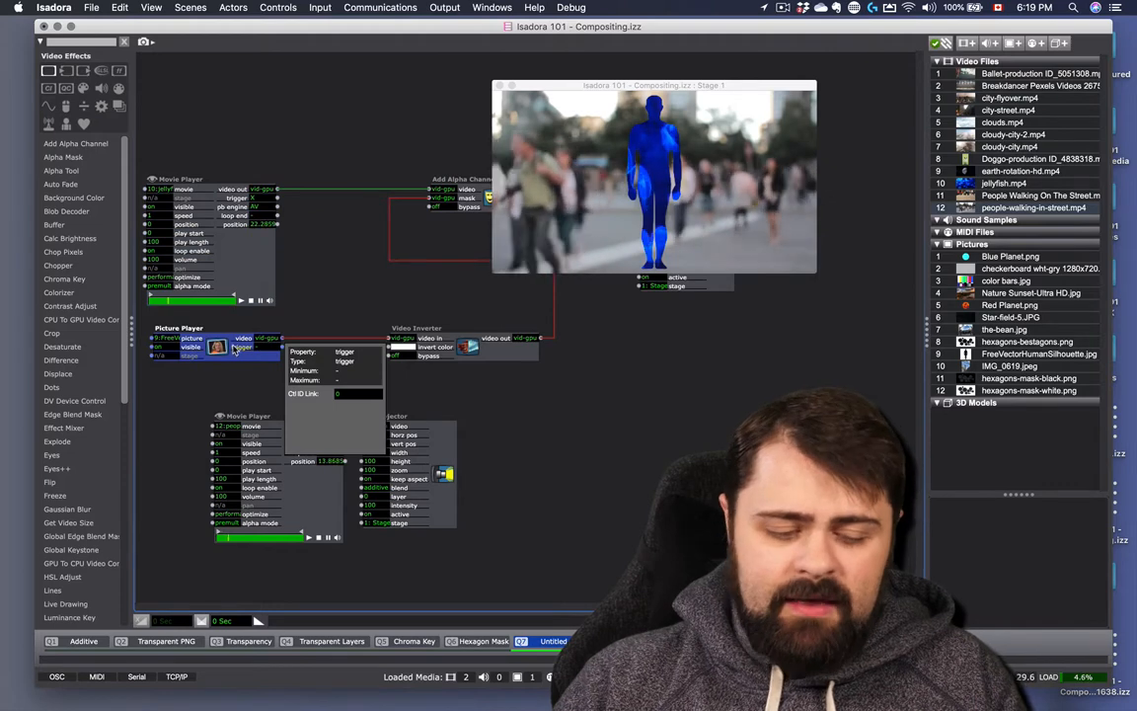
click(310, 325)
drag(266, 330, 457, 375)
key(Delete)
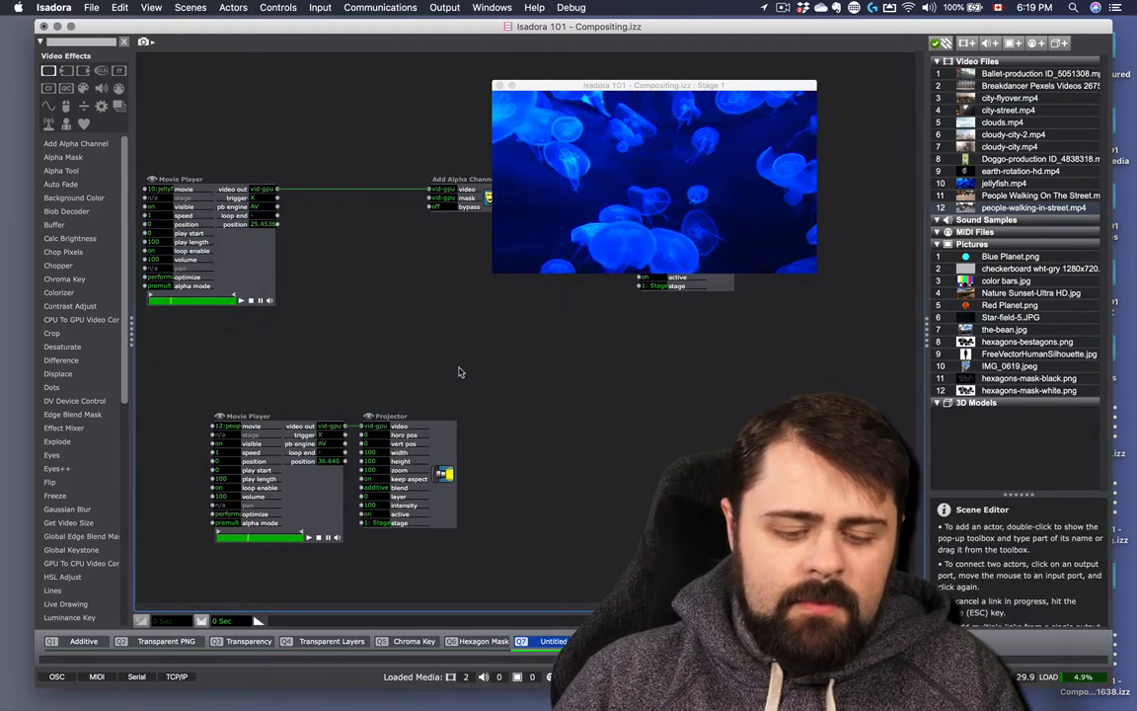
Add a Shapes actor below the jellyfish Movie Player and remove the jellyfish link to Add Alpha Channel.
double_click(332, 324)
text(shapes)
key(Return)
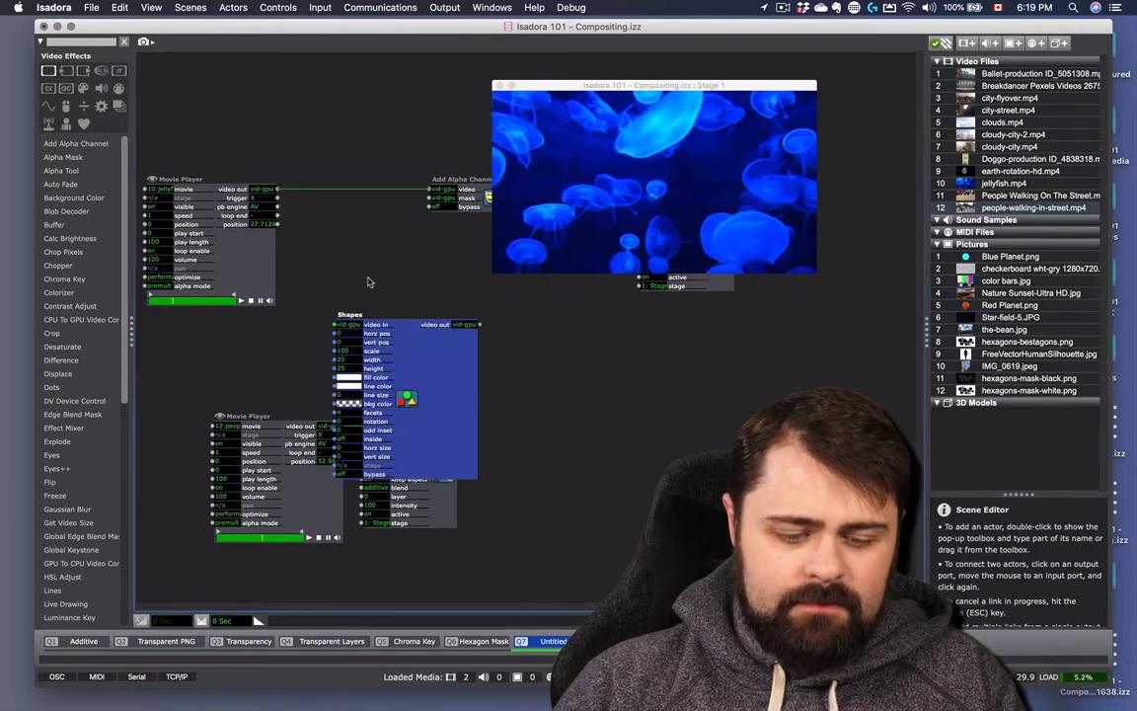
drag(389, 337, 204, 356)
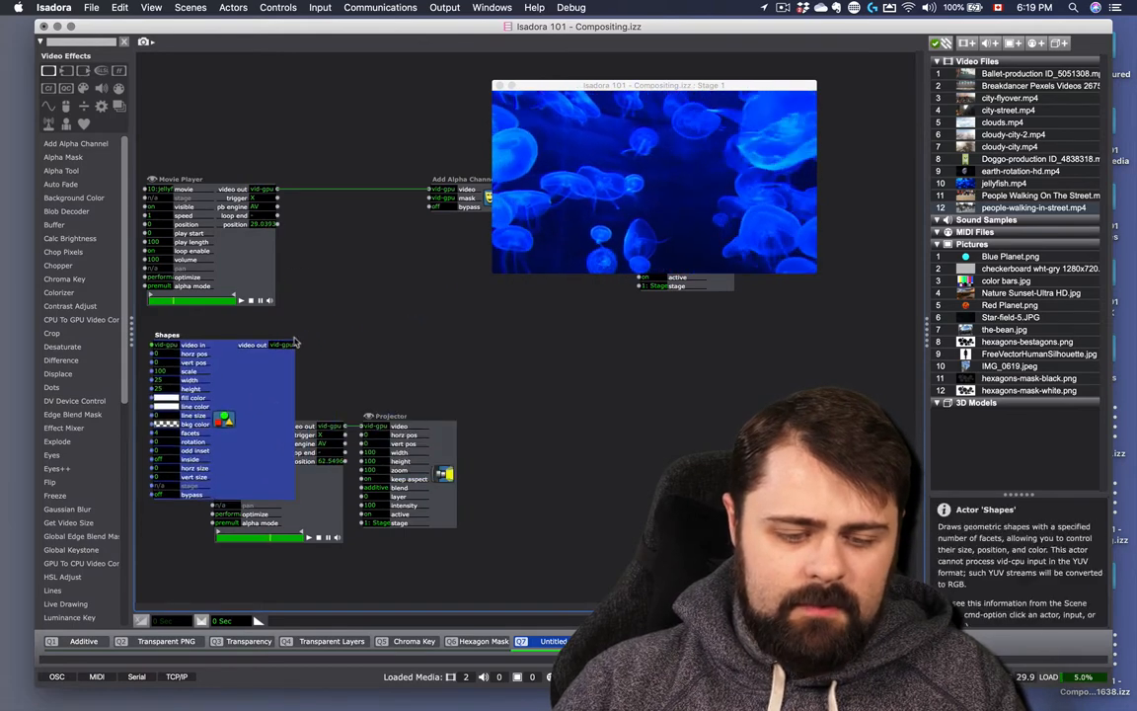
click(359, 187)
key(Delete)
Move the street Movie Player down clear of Shapes and duplicate its Projector, placing one Projector beside the Shapes actor.
click(338, 506)
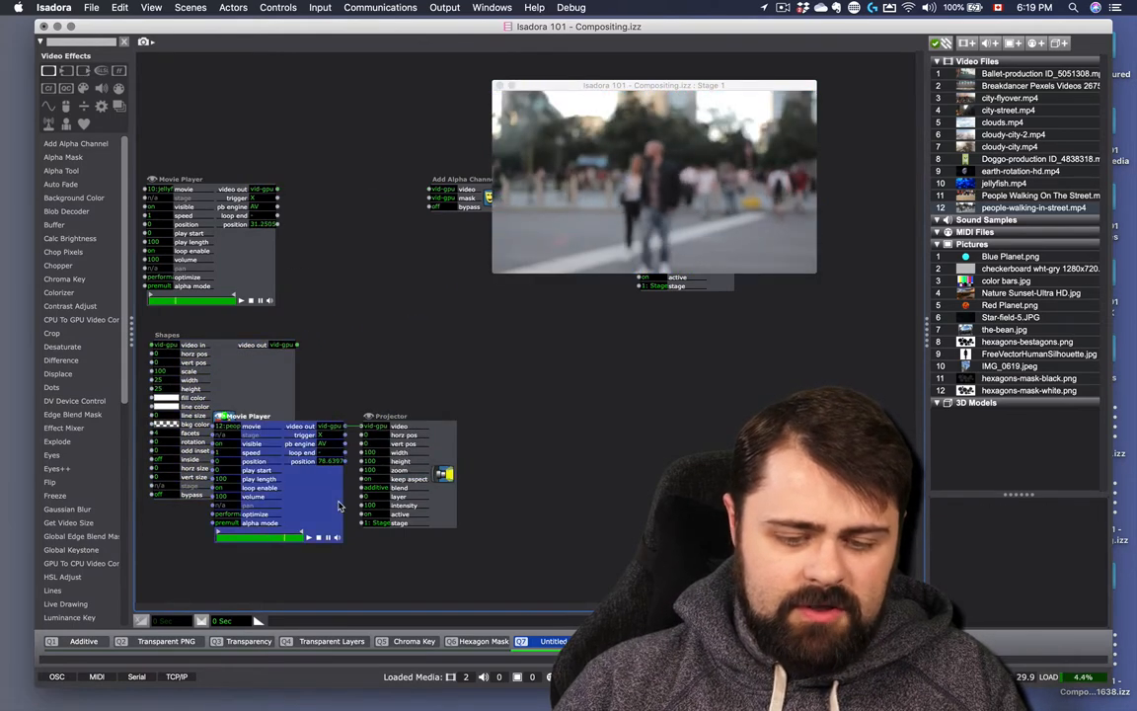
drag(339, 505, 291, 614)
drag(445, 448, 462, 311)
key(super+d)
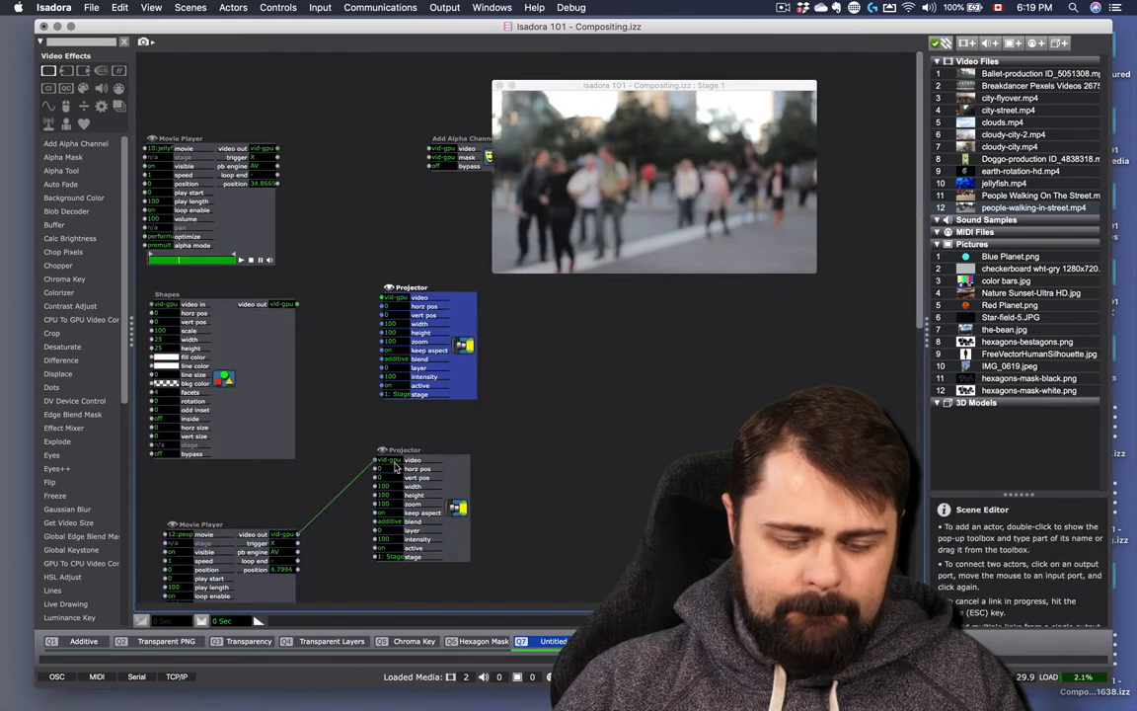
Unlink the street Movie Player from its Projector and connect the Shapes video output to the Projector beside it.
click(347, 485)
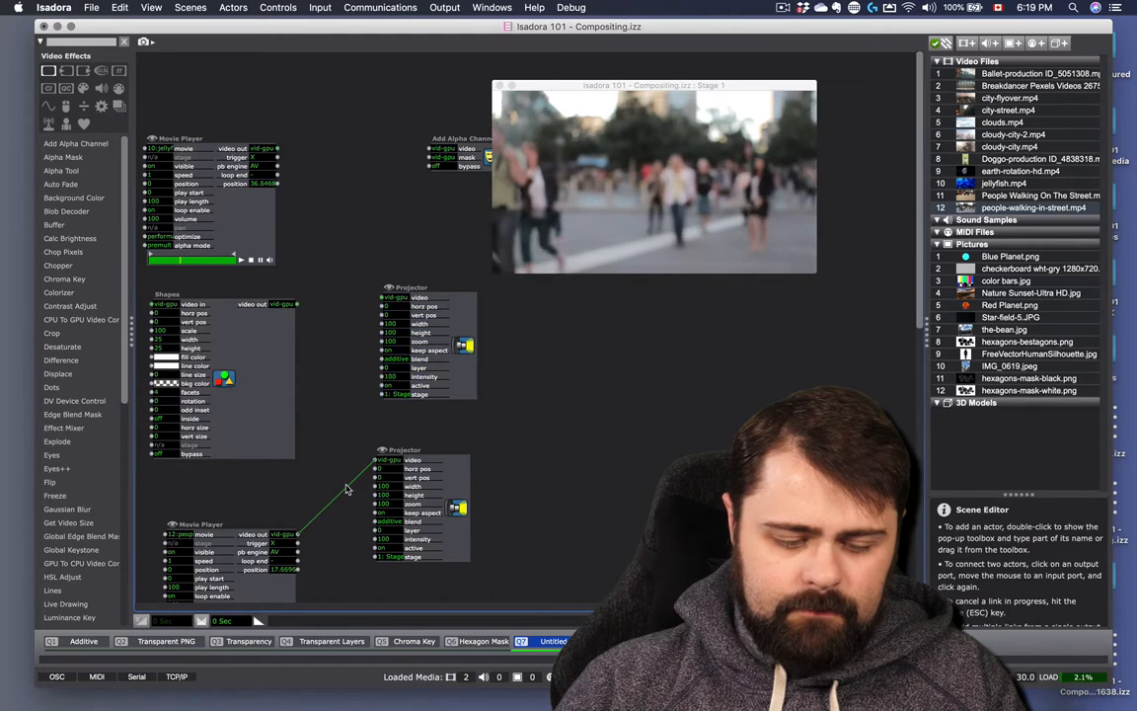
key(BackSpace)
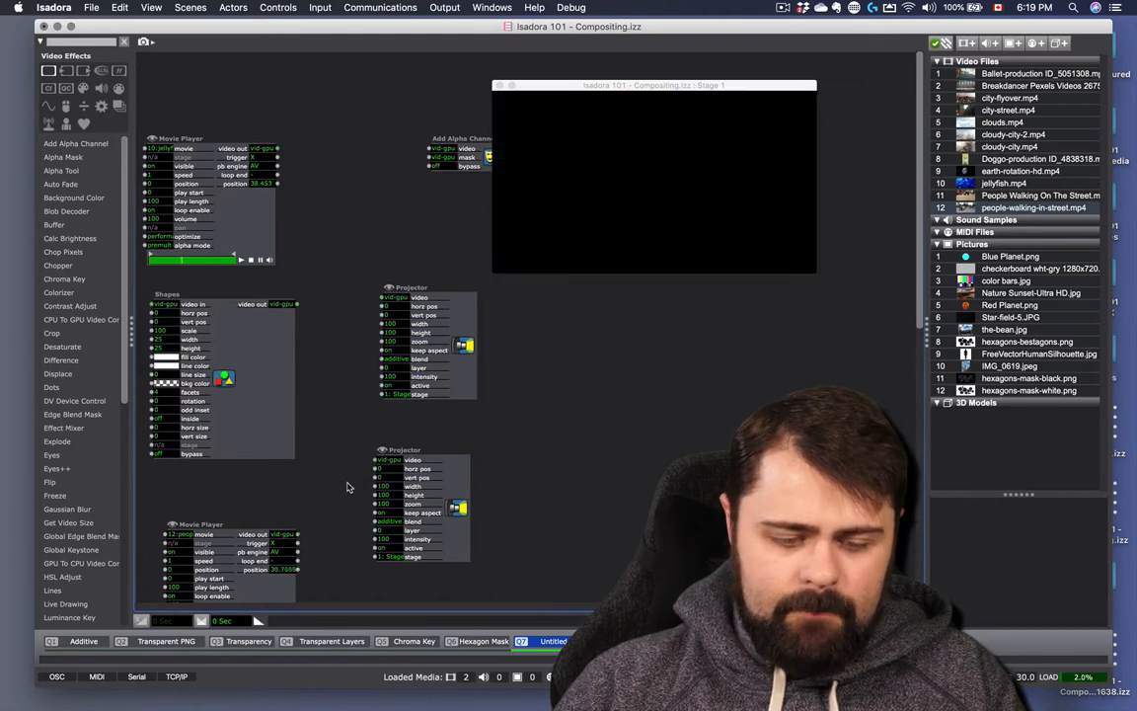
click(297, 305)
click(385, 299)
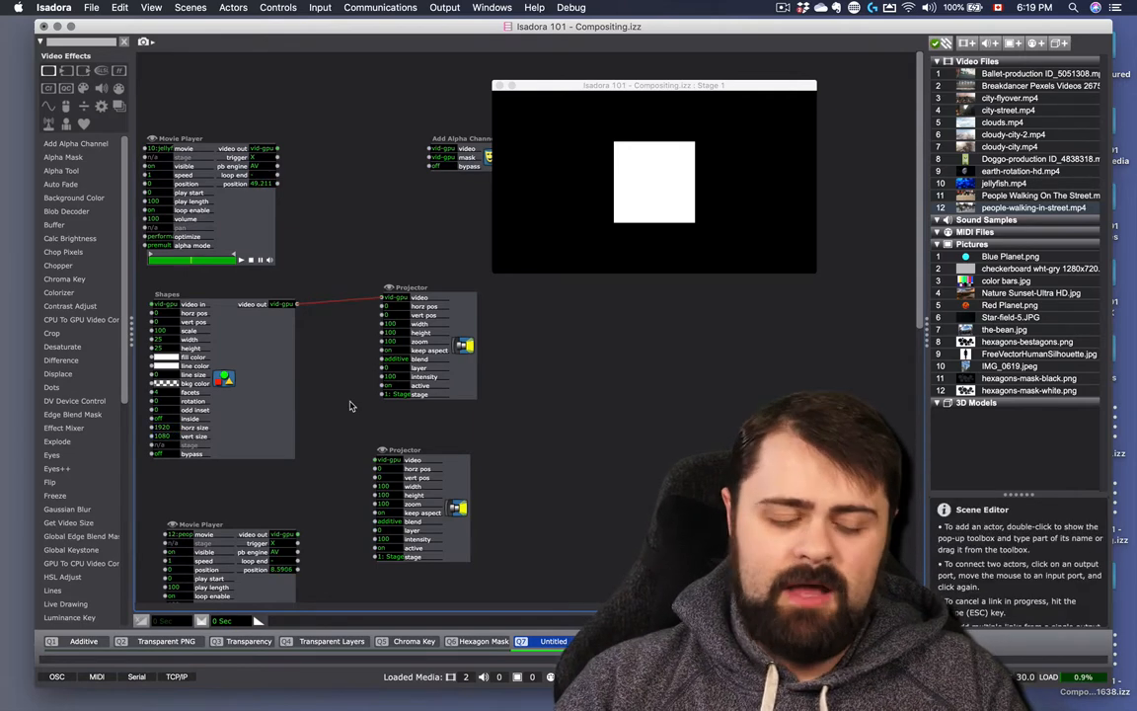
drag(219, 308, 220, 301)
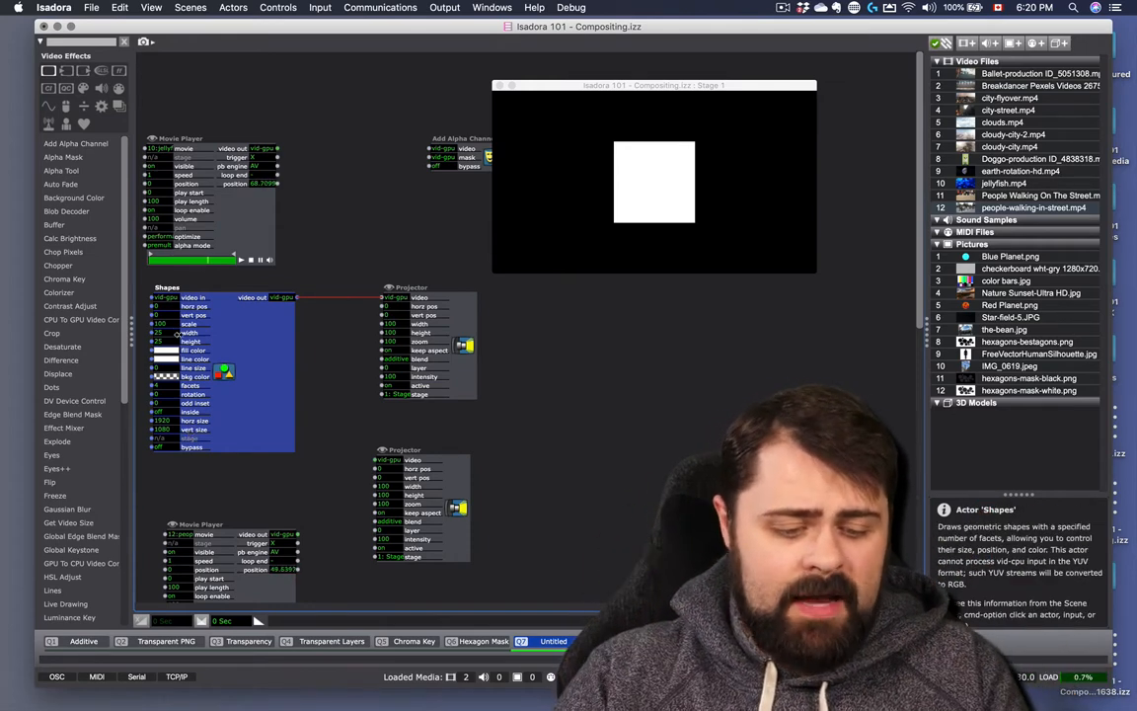
Set the Shapes actor's width to 74, scale to 40 and facets to 5.
drag(155, 334, 146, 378)
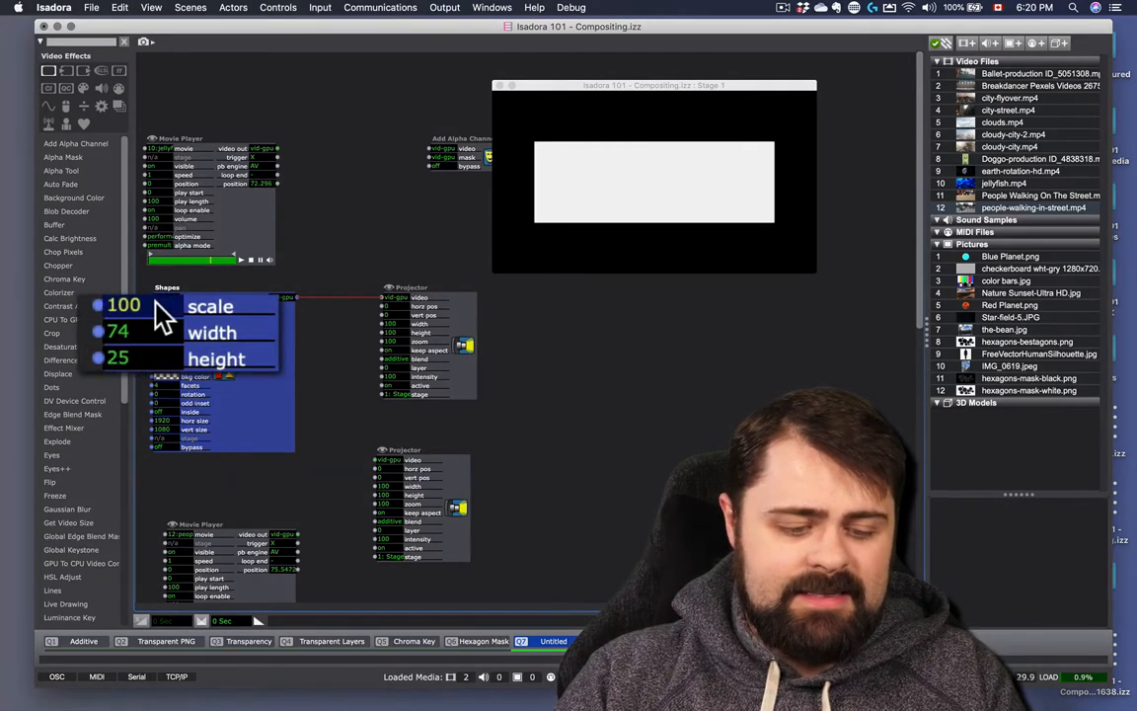
drag(149, 325, 94, 345)
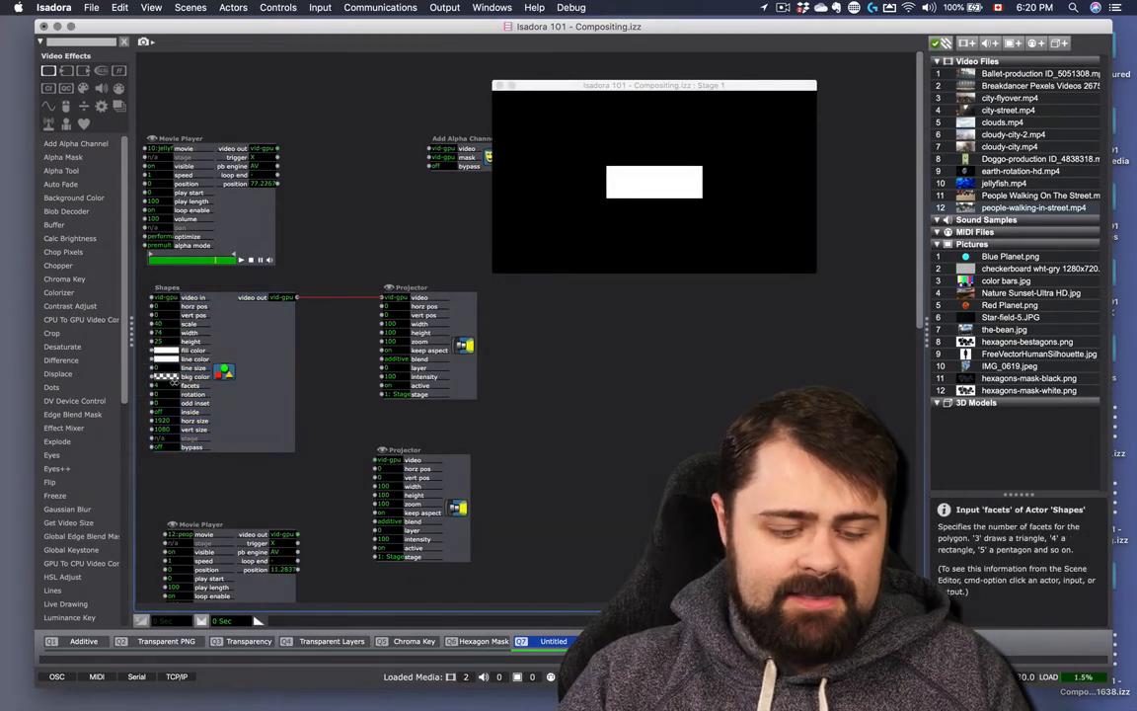
click(166, 386)
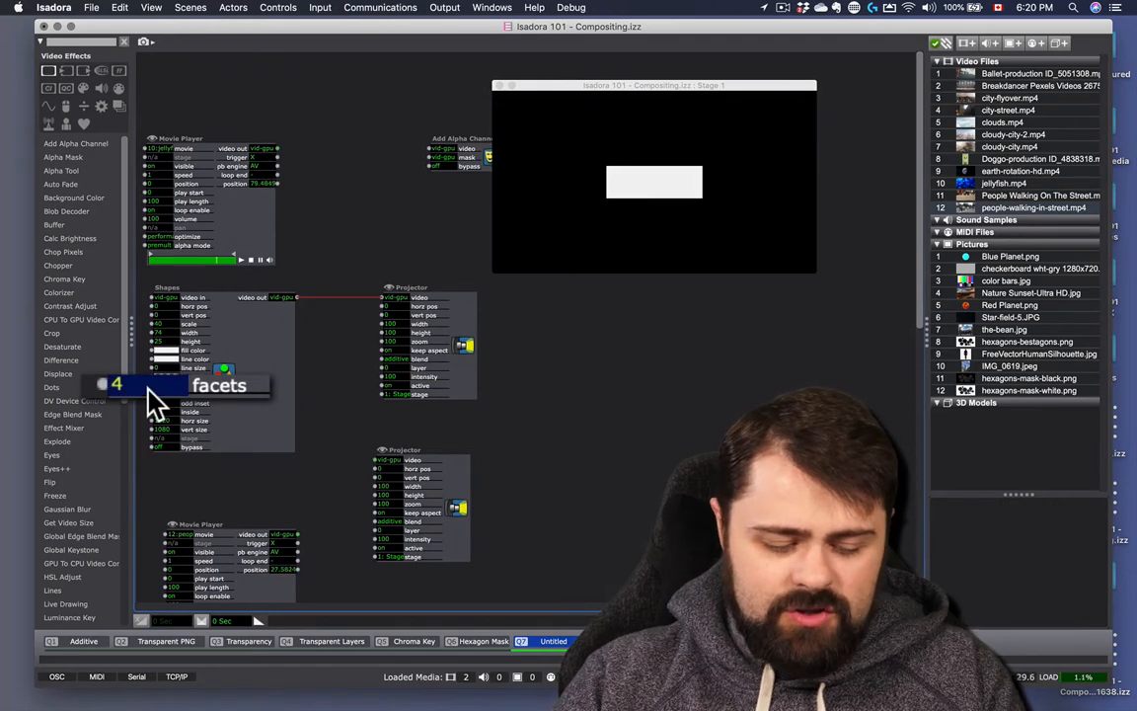
key(Up)
key(Up)
key(Up)
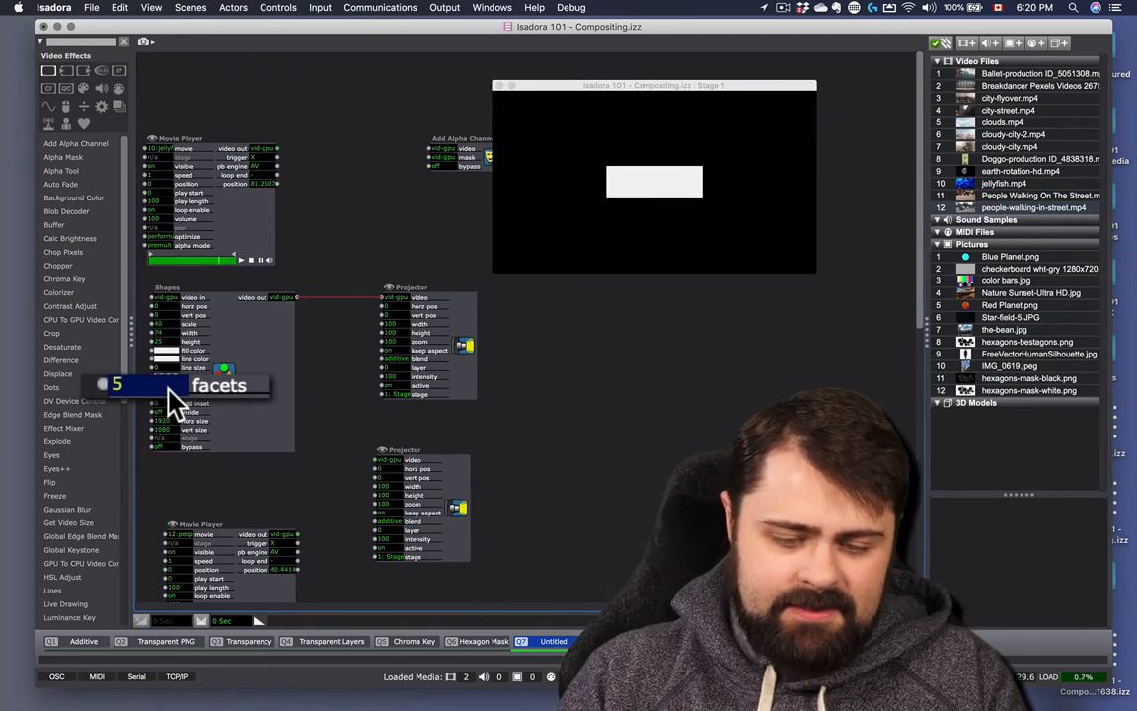
key(Return)
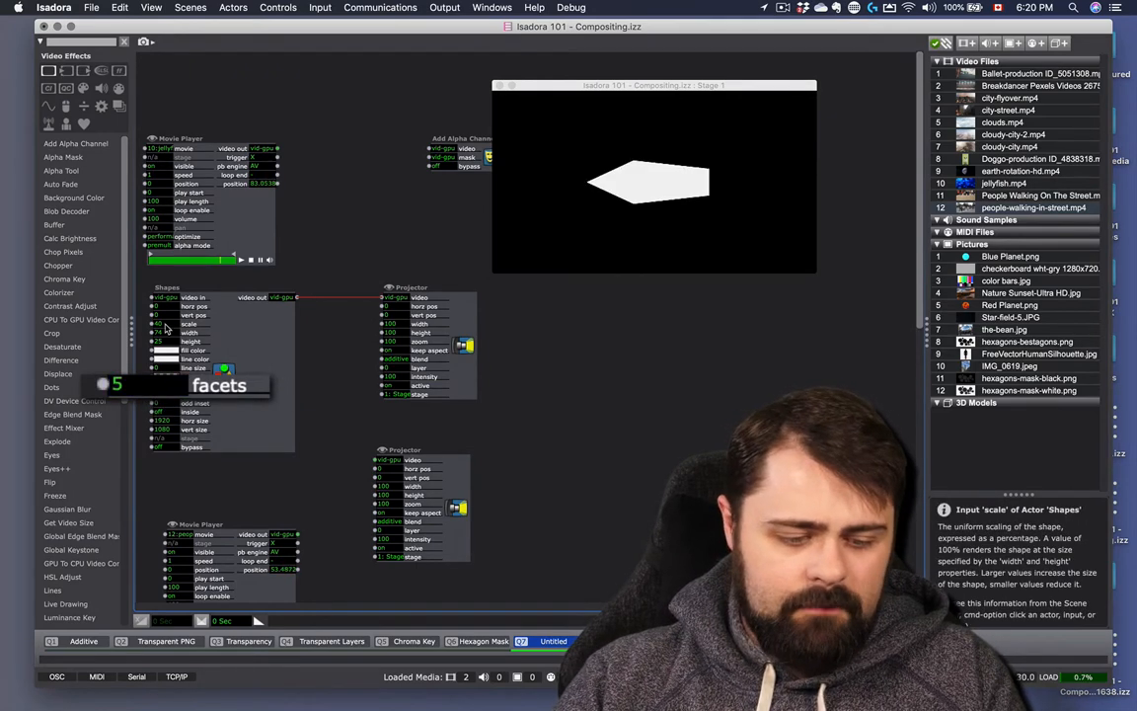
Set the Shapes actor's scale to 100 and width to 25.
click(166, 327)
text(100)
key(Tab)
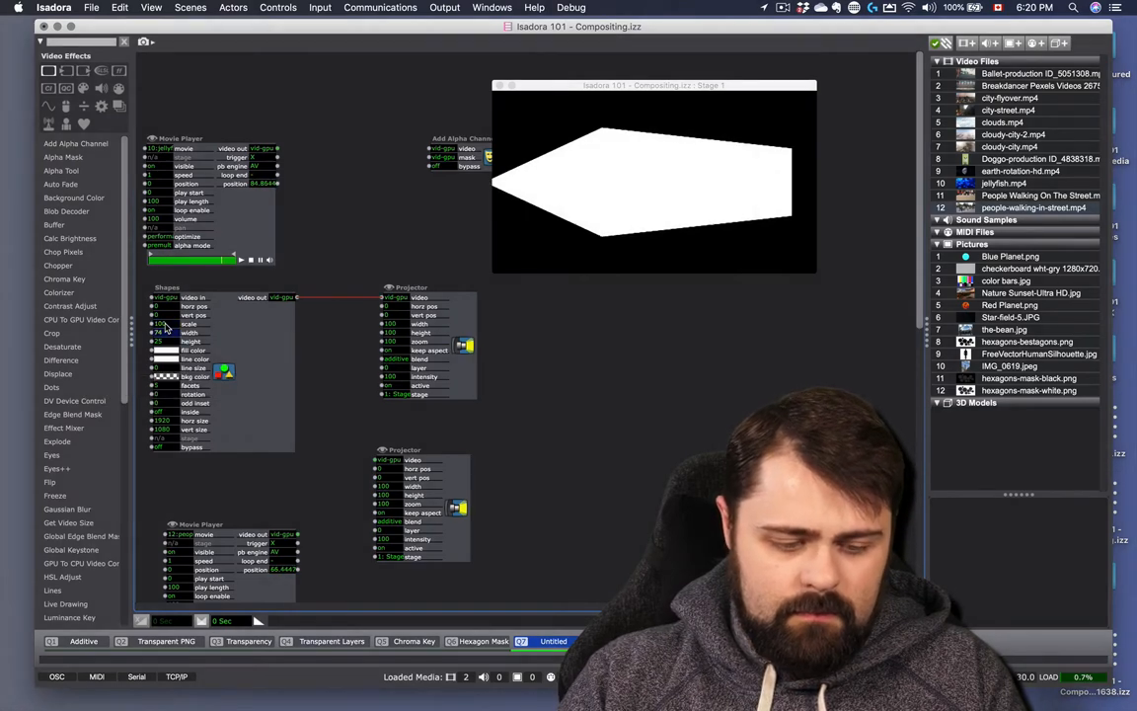
text(25)
key(Return)
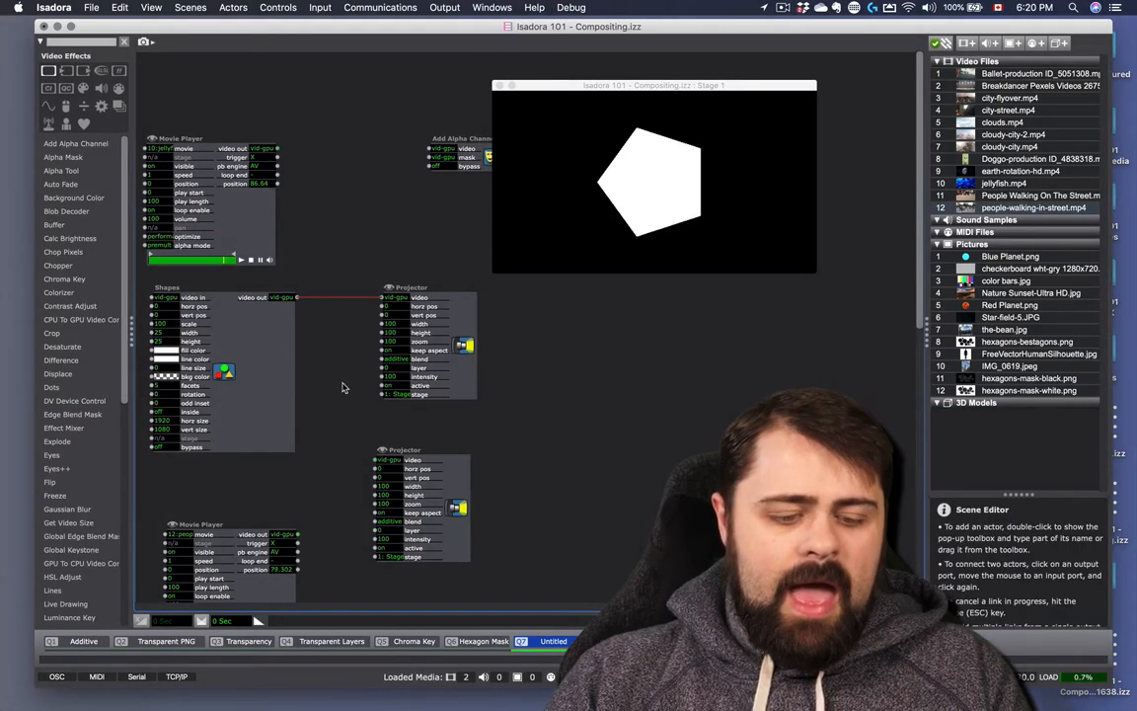
Set the Shapes actor's background color to Licorice black at 100% opacity.
click(163, 377)
click(187, 405)
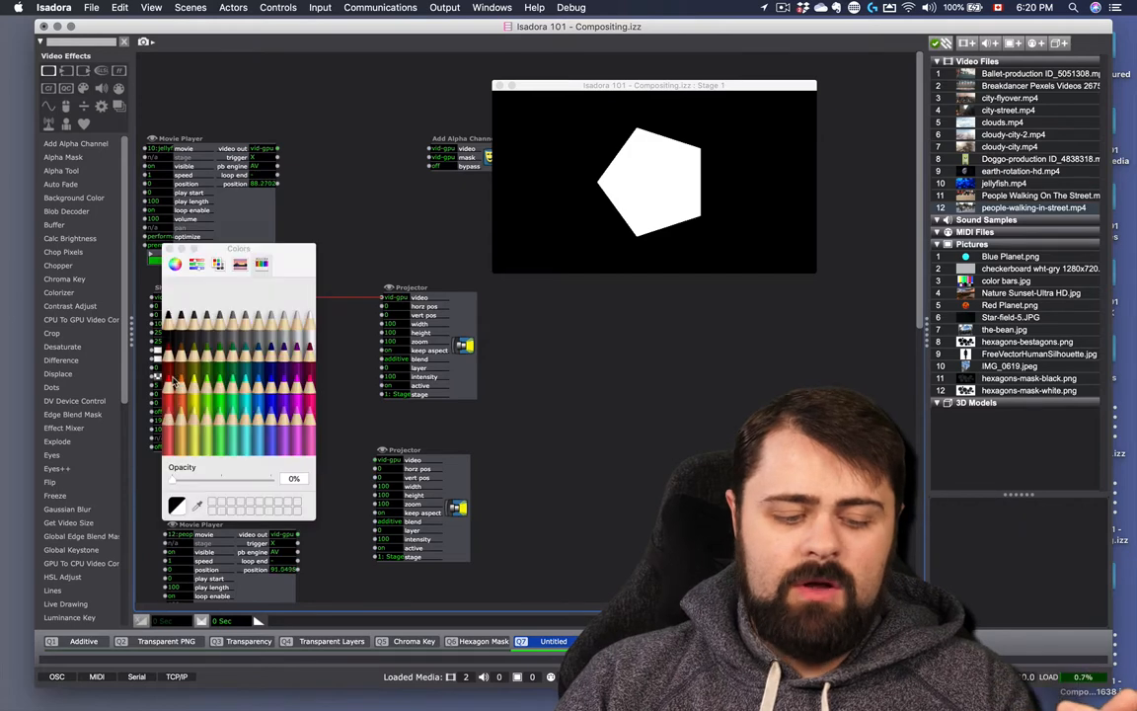
click(169, 317)
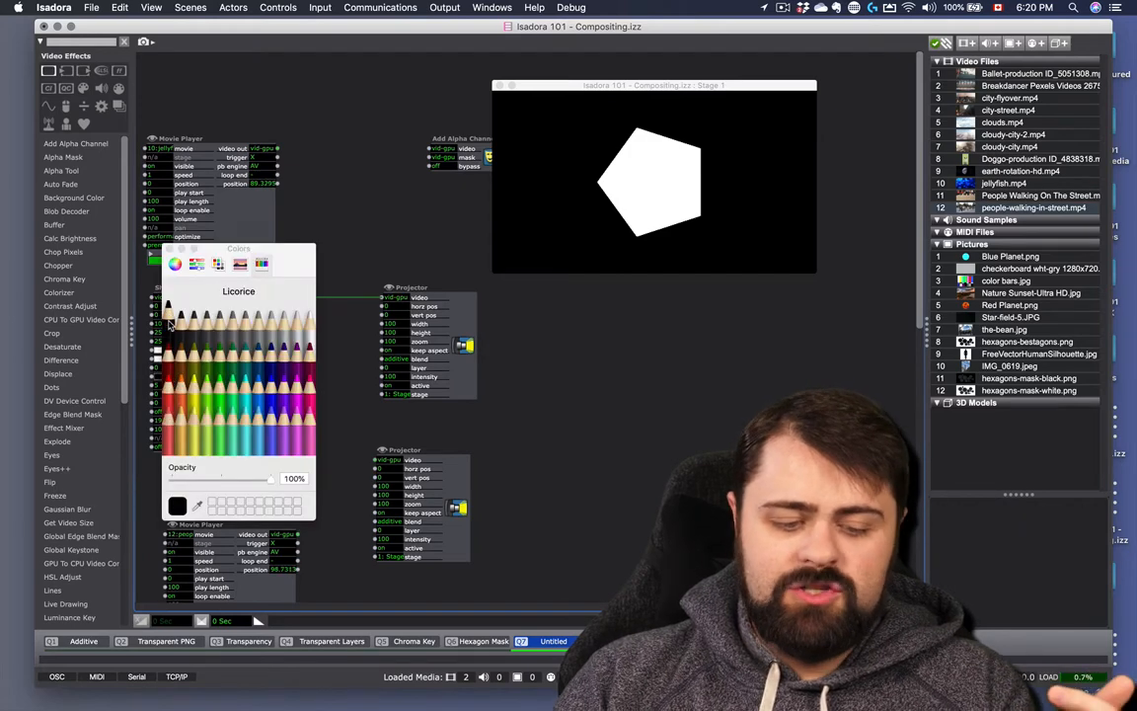
click(170, 249)
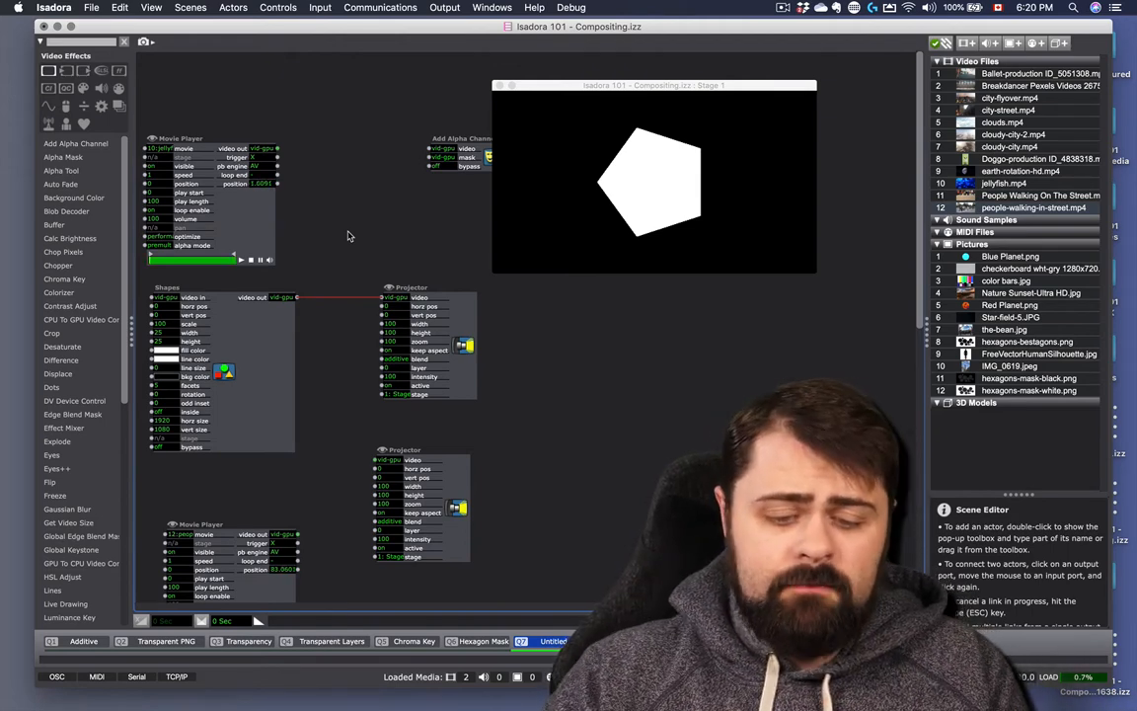
Disconnect Shapes from its Projector and connect its video output to the Add Alpha Channel's mask input.
key(BackSpace)
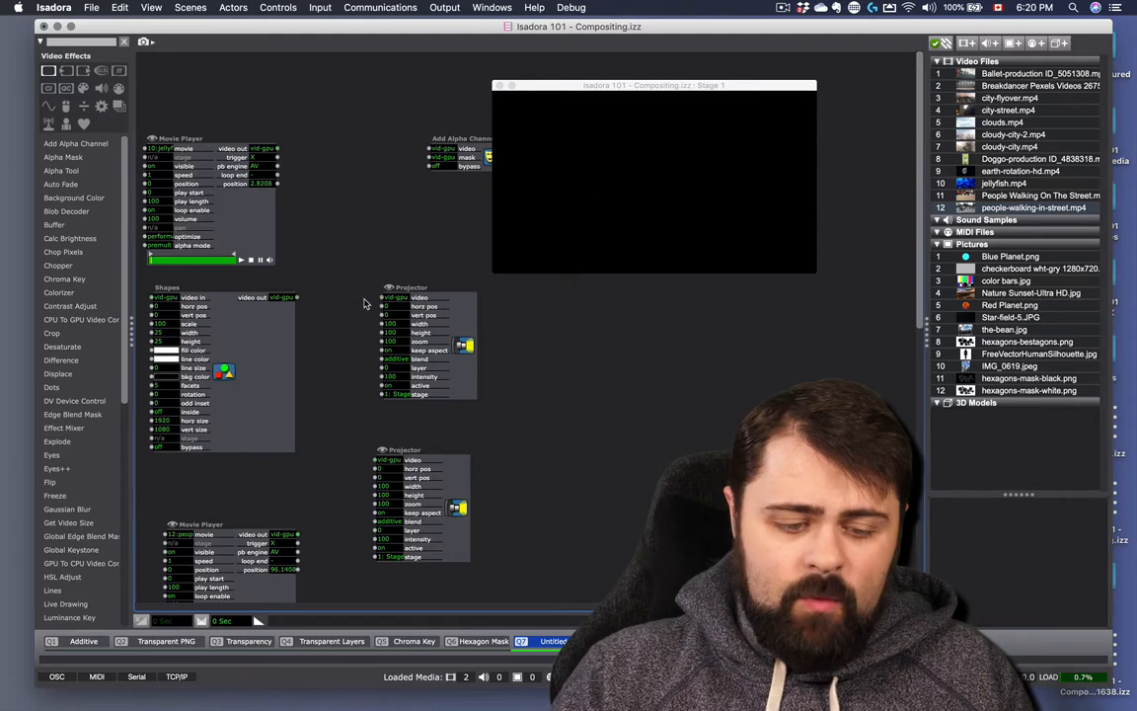
drag(579, 88, 610, 249)
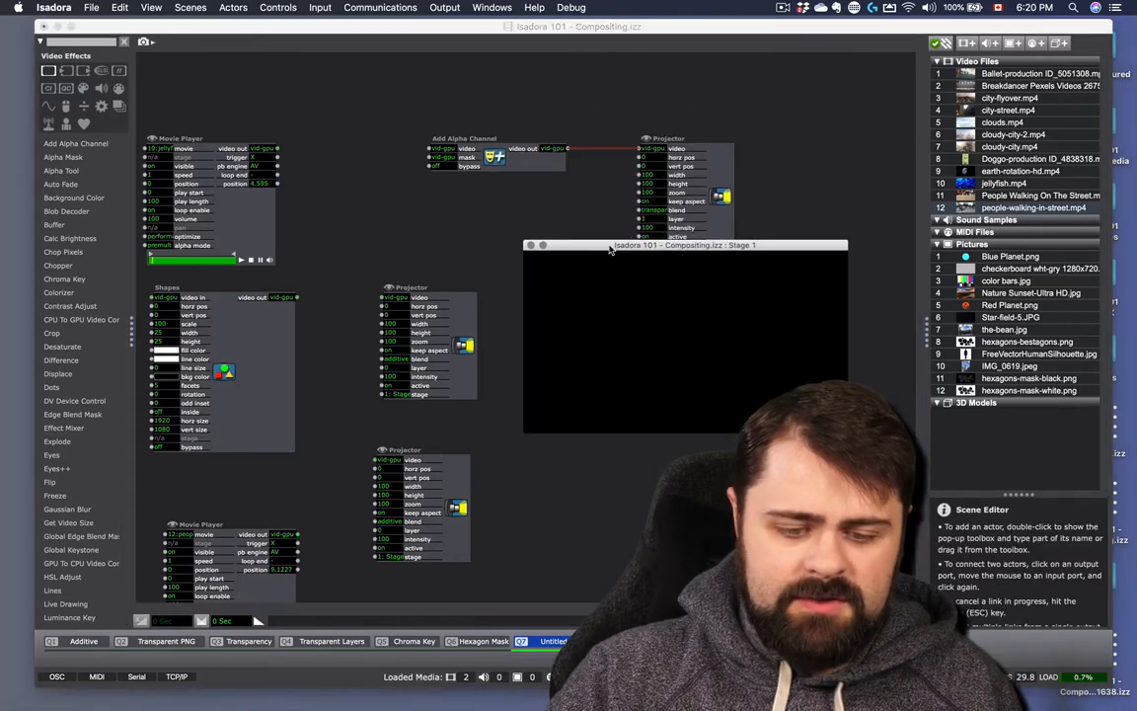
click(297, 298)
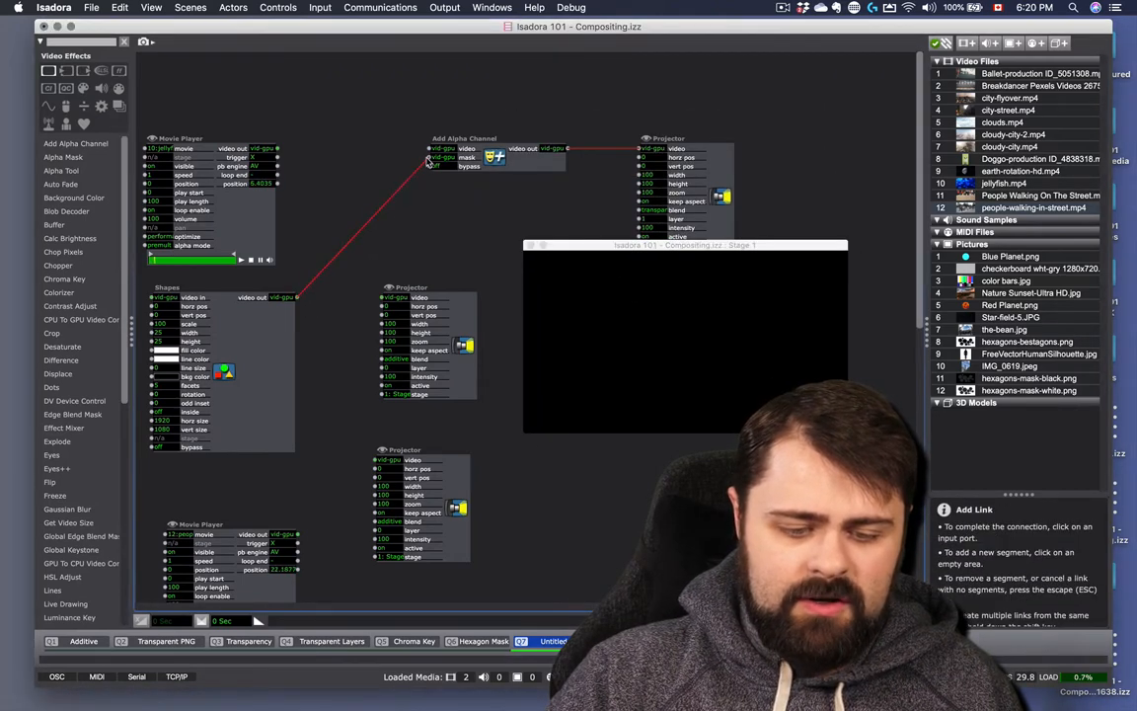
click(429, 158)
Connect the jellyfish Movie Player to the Add Alpha Channel's video input and the street Movie Player to the lower Projector.
click(277, 148)
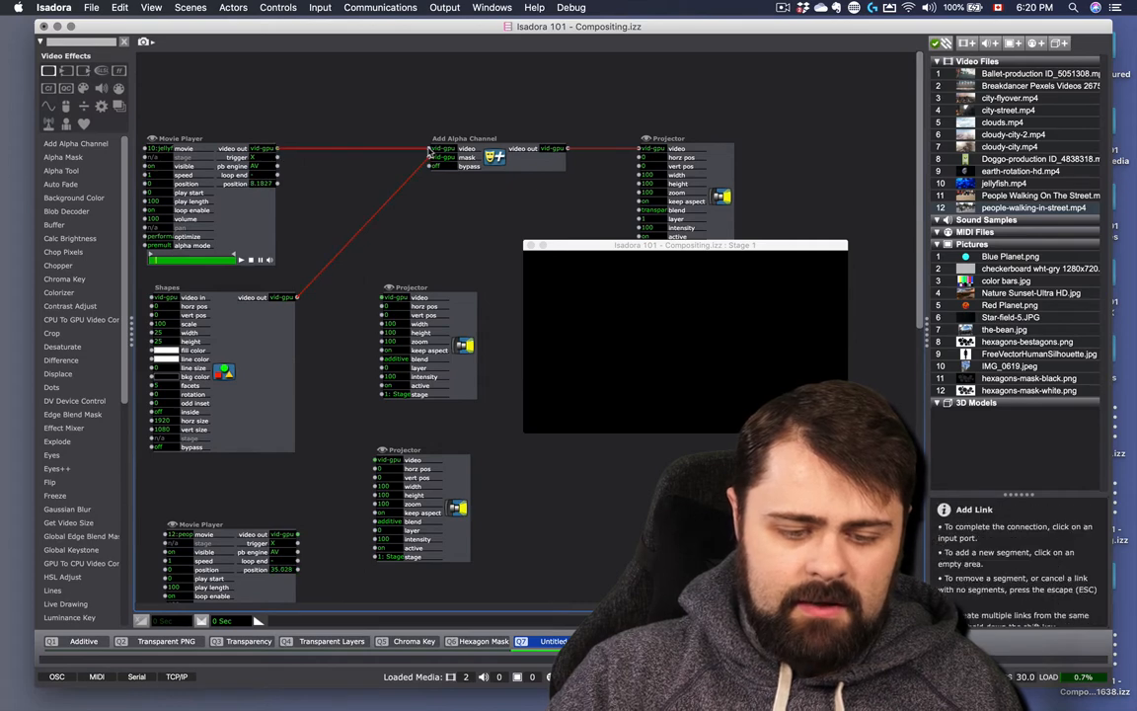
click(429, 148)
click(297, 535)
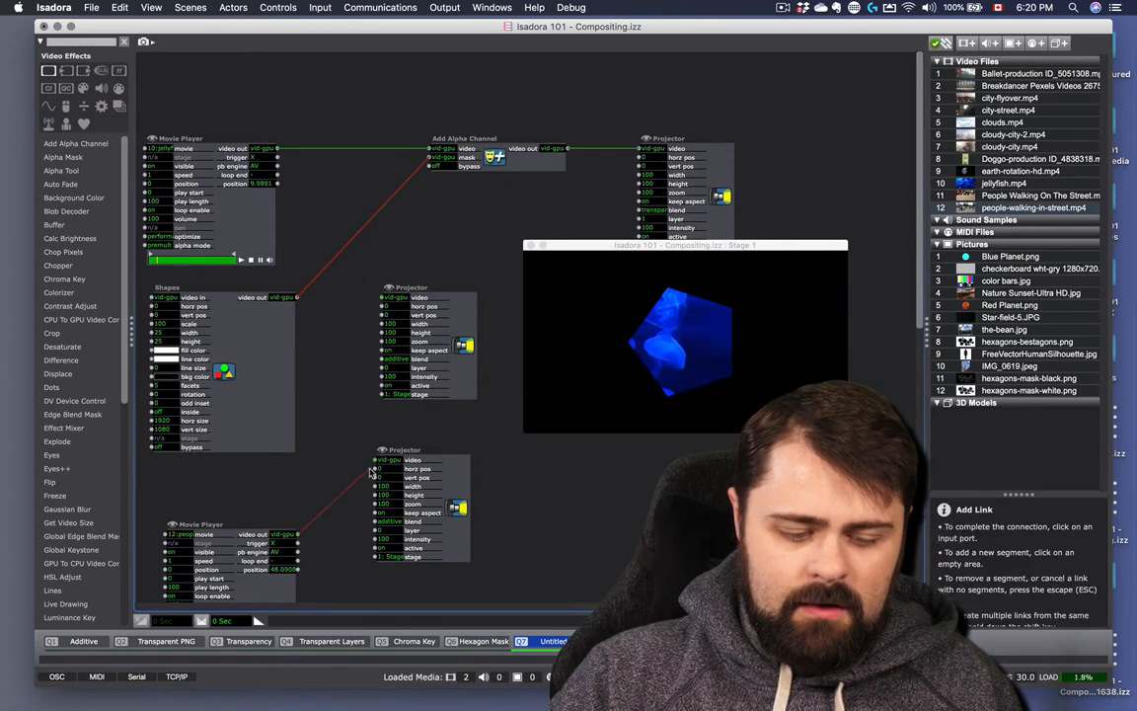
click(375, 461)
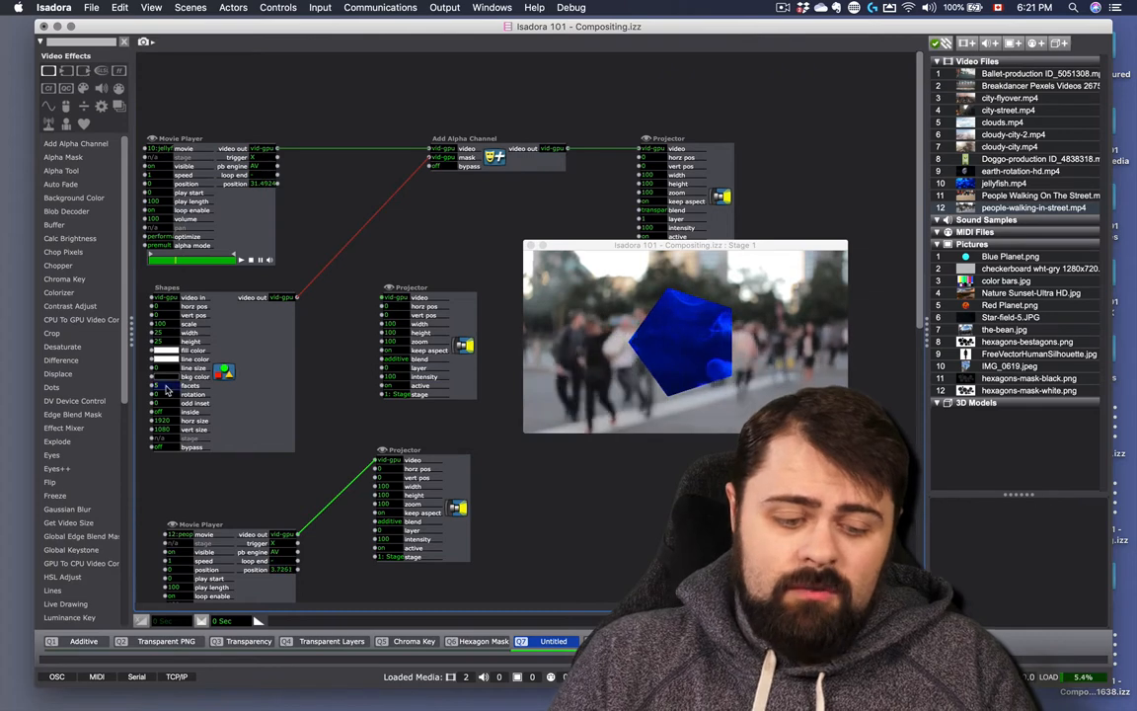
Set the Shapes actor's facets to 64 to make a round mask.
text(64)
key(Return)
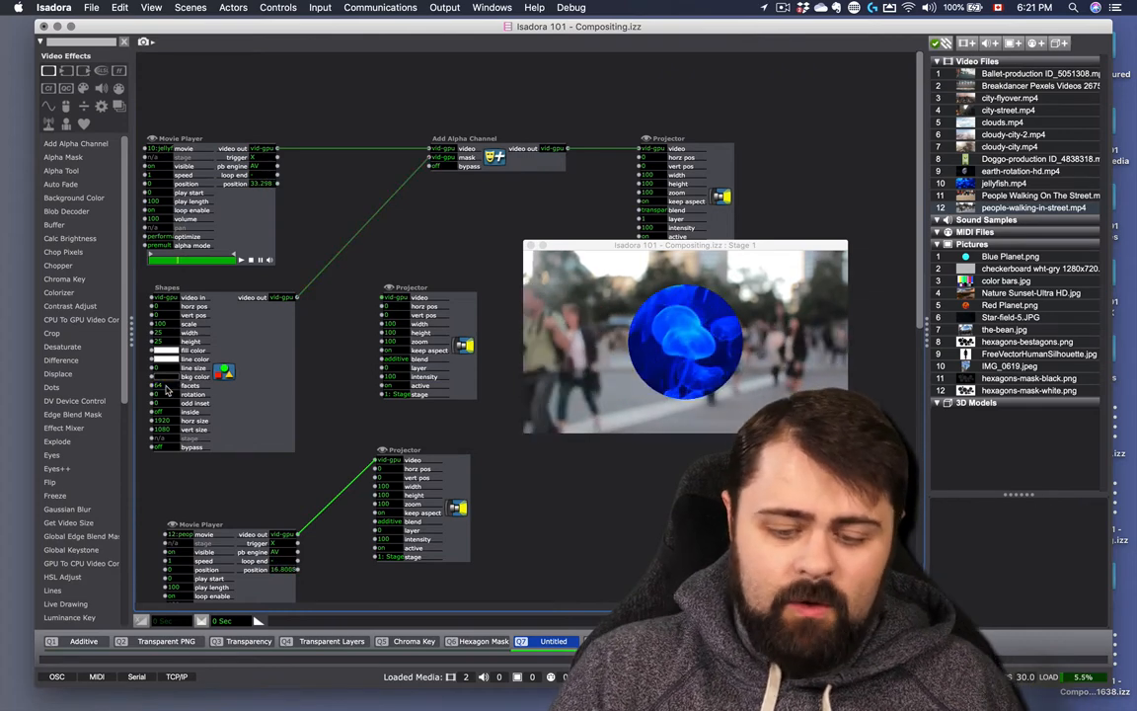